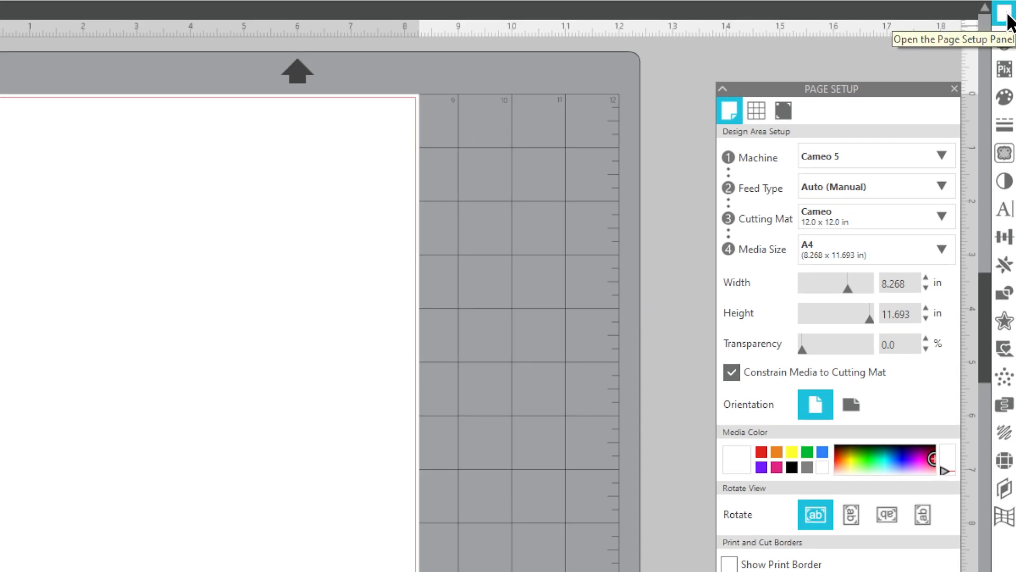
Open the page setup settings for the design area.
left_click(1005, 13)
left_click(1007, 15)
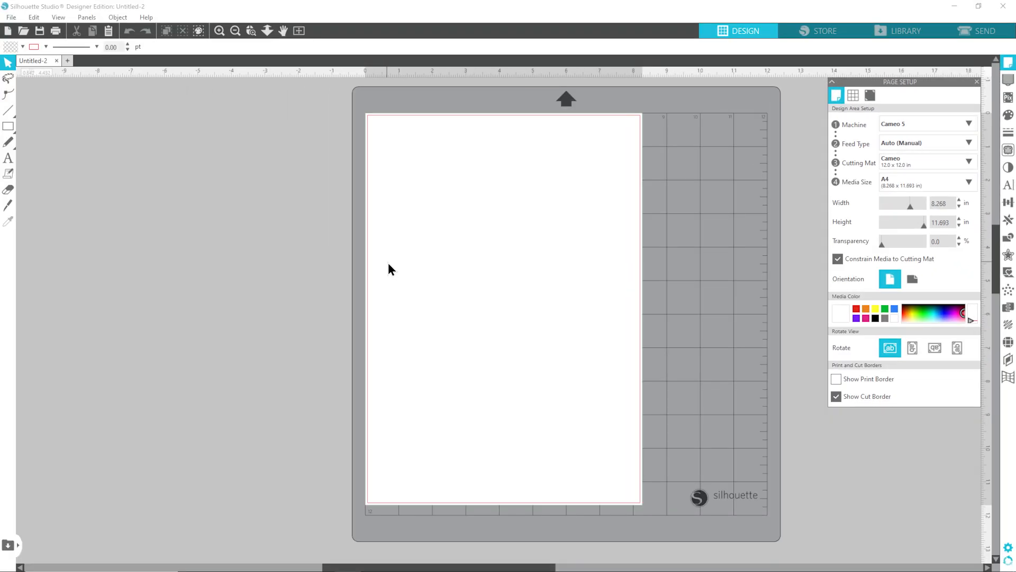
Set the unit of measurement to Centimeters in the general preferences and apply the change.
left_click(34, 17)
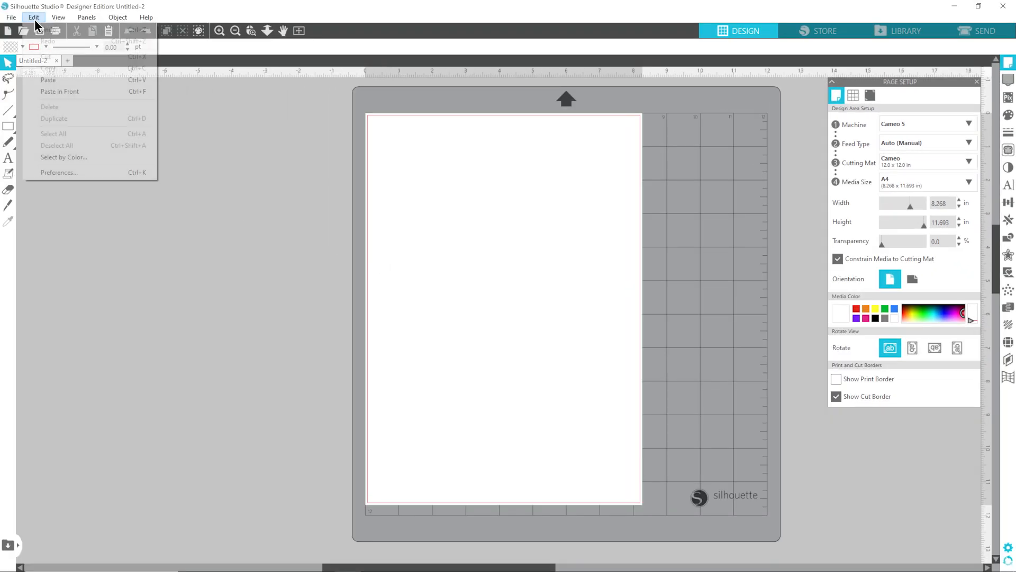
left_click(104, 172)
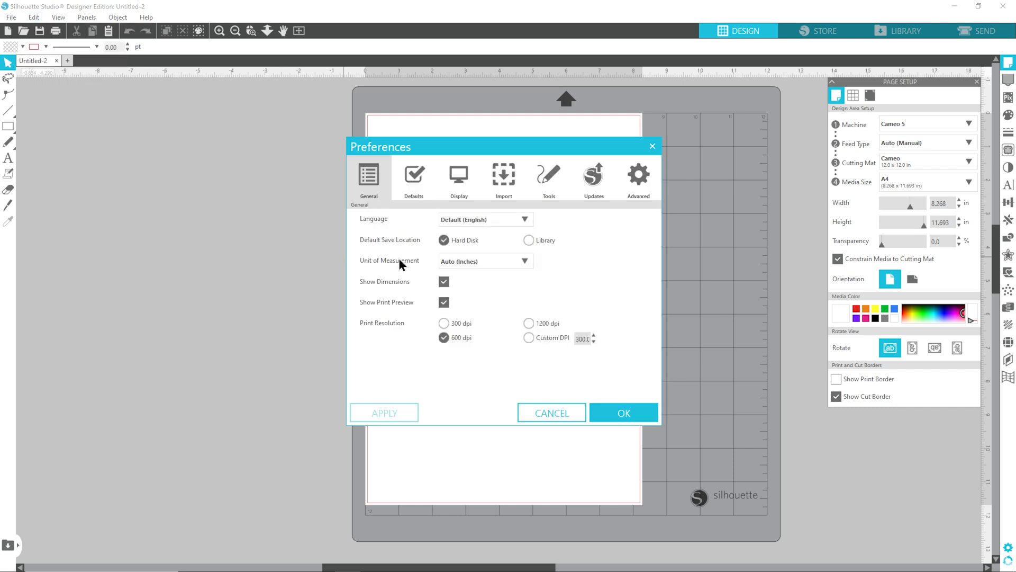
left_click(494, 265)
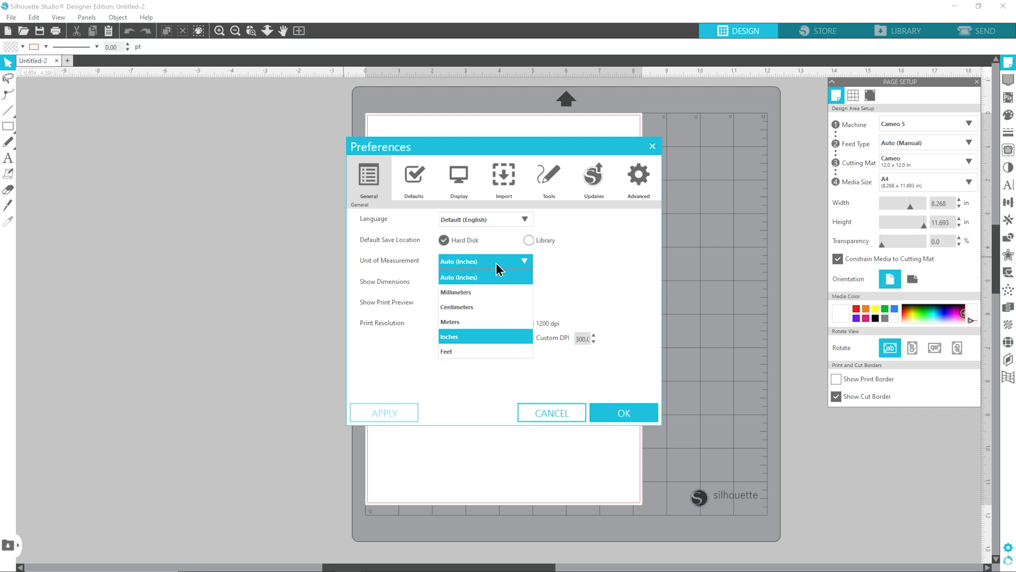
left_click(491, 308)
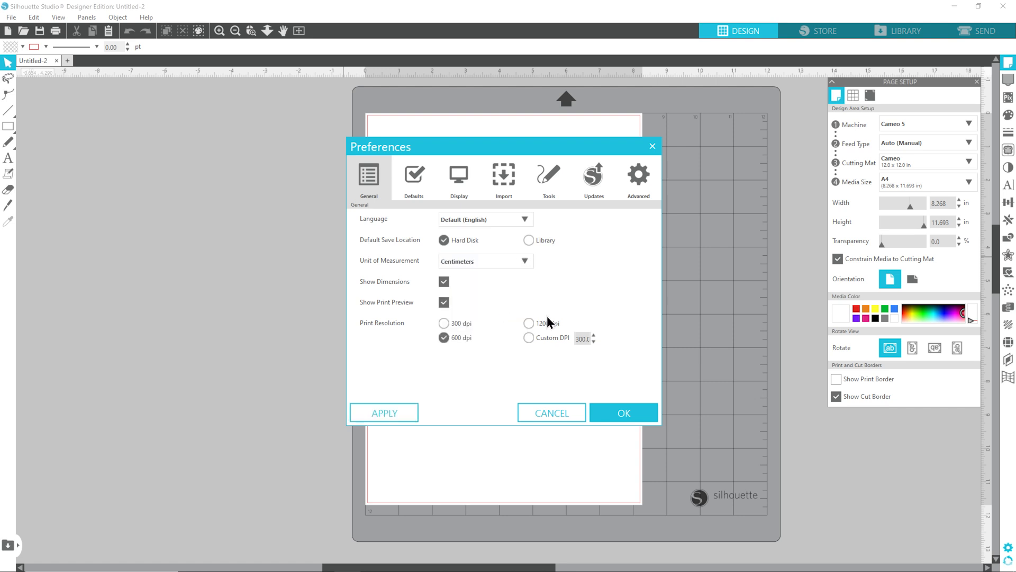
left_click(611, 408)
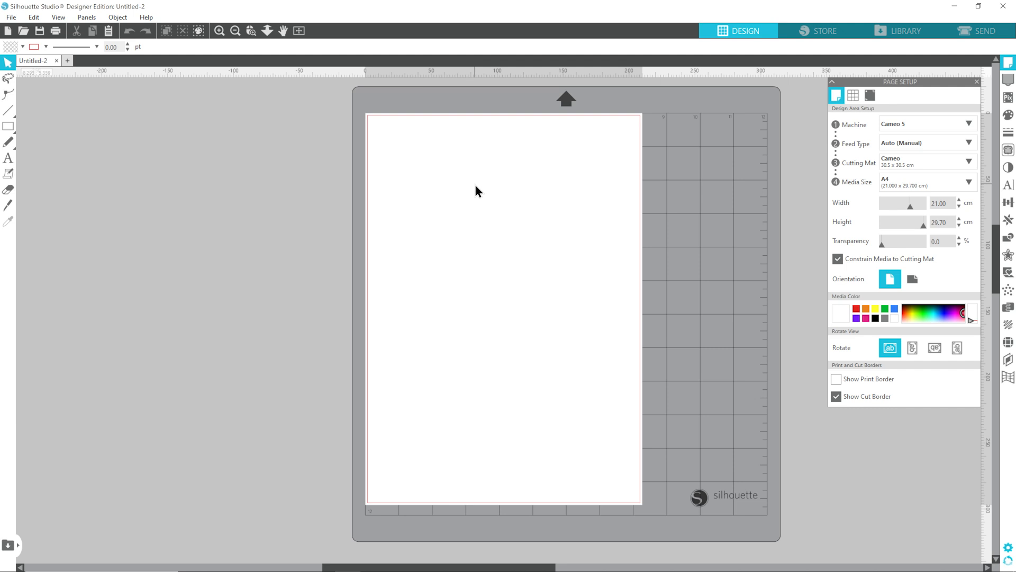
Switch the unit of measurement in the general preferences back to Auto (Inches).
left_click(35, 19)
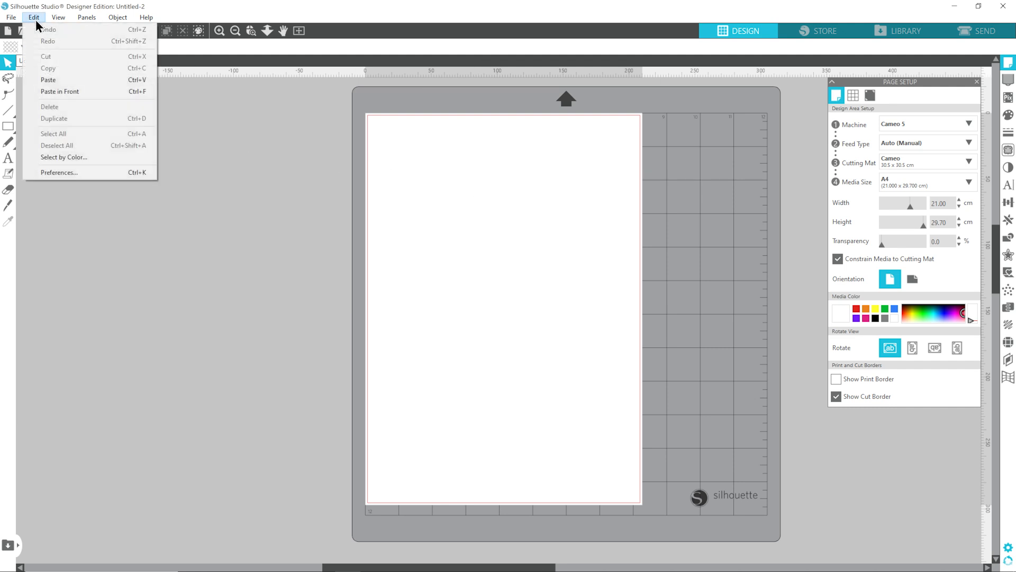
left_click(75, 172)
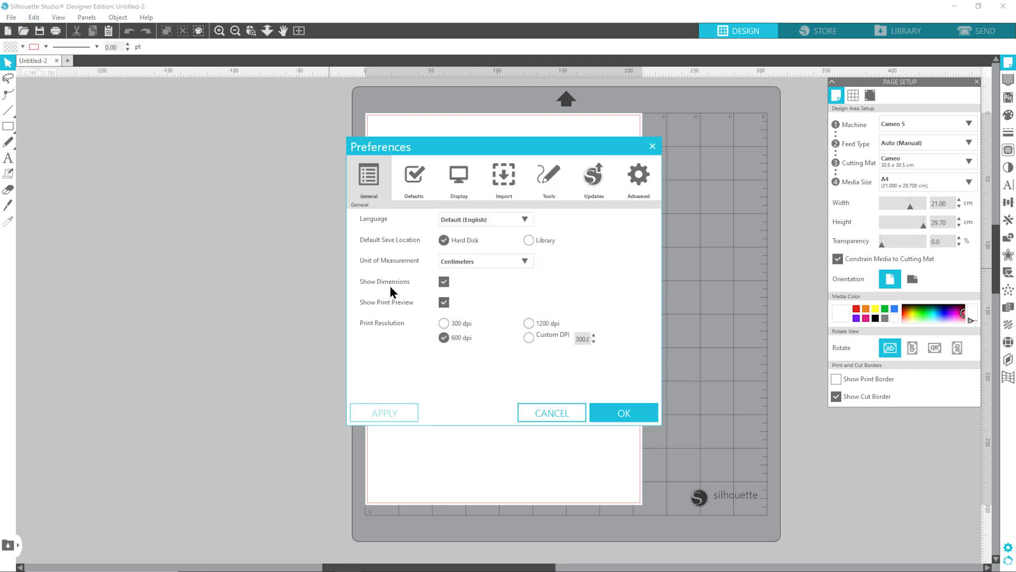
left_click(484, 263)
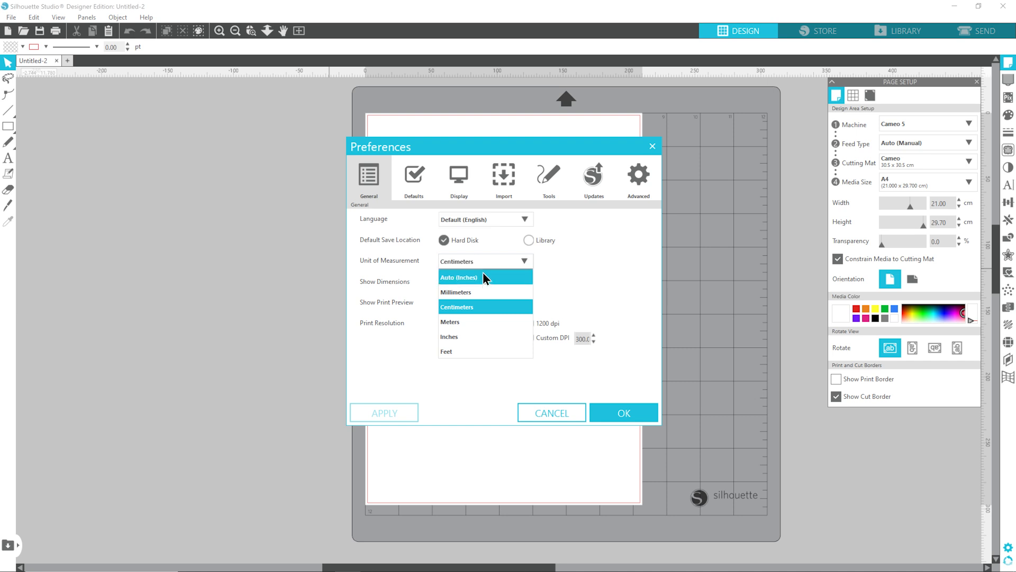
left_click(484, 276)
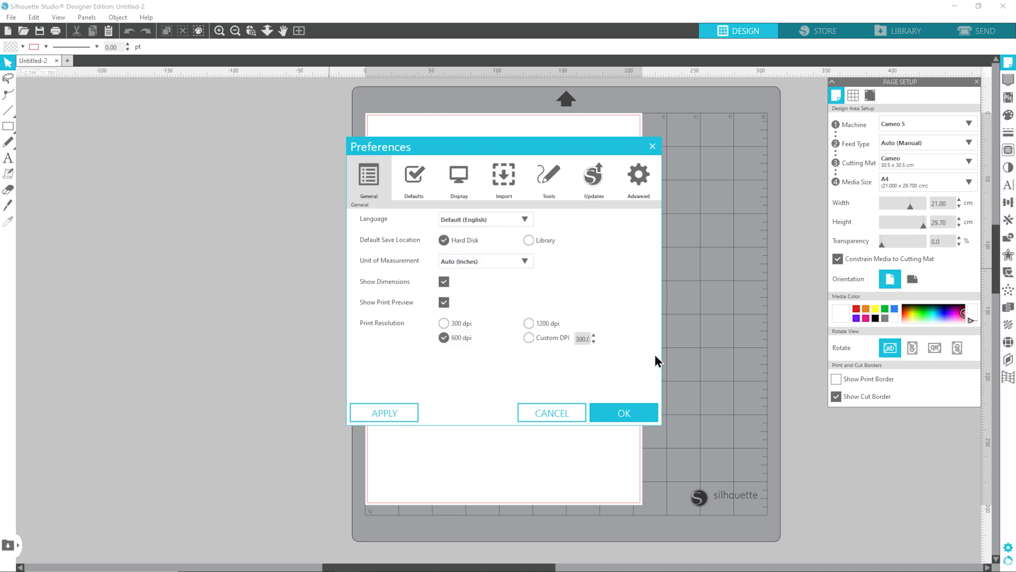
left_click(641, 413)
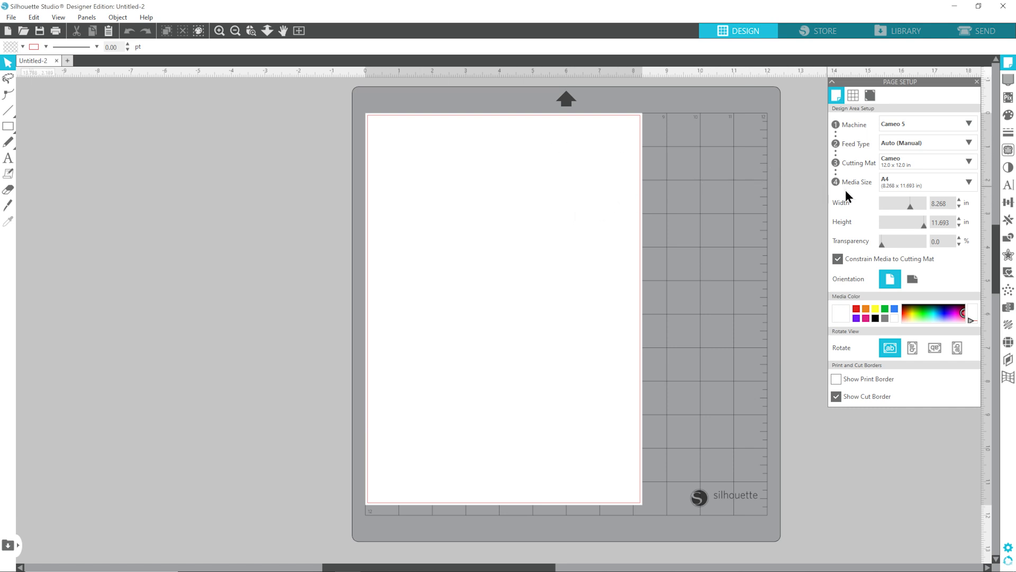
Set the media size to Auto (12x12) in the page setup.
left_click(887, 182)
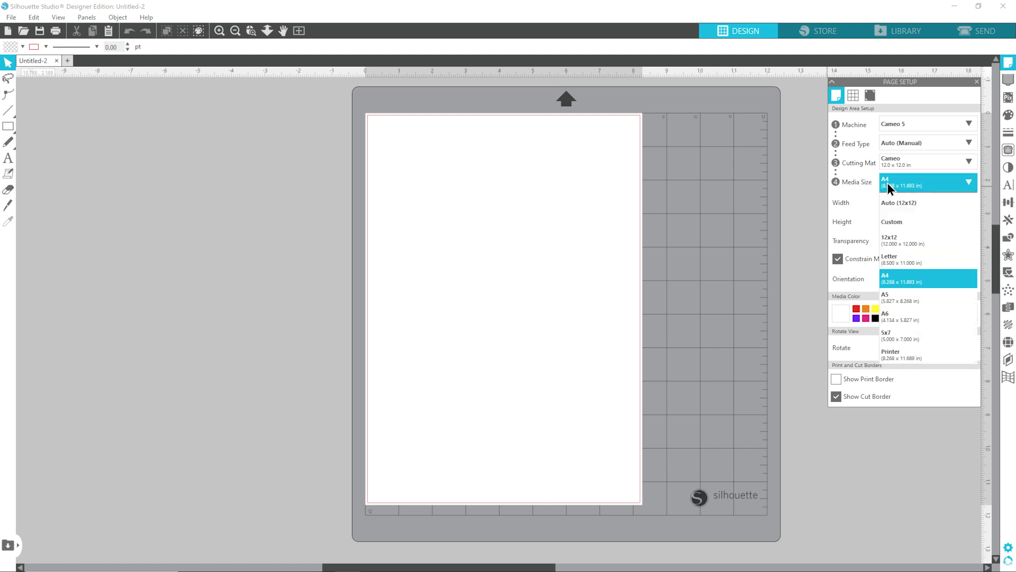
left_click(932, 202)
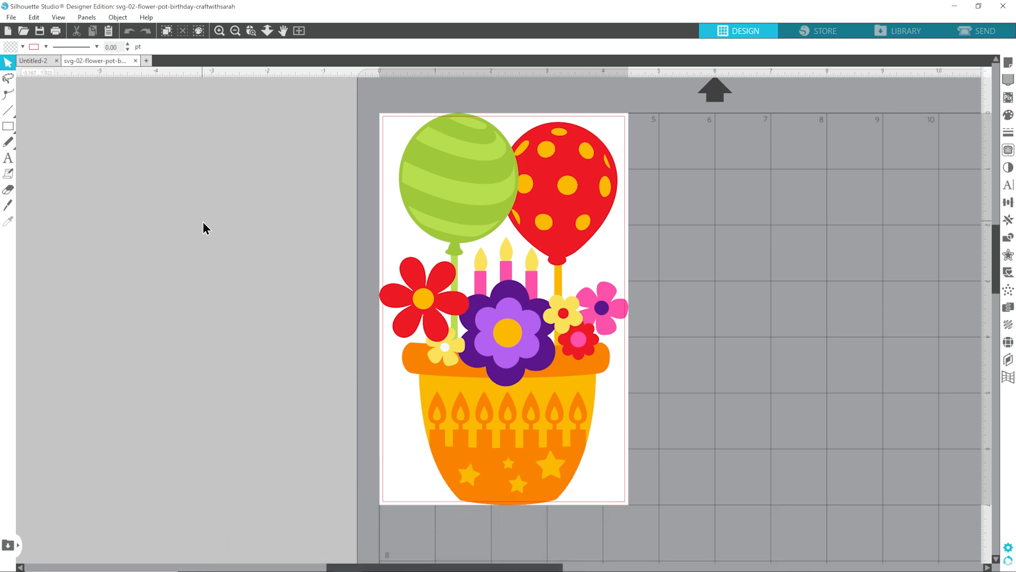
Group all shapes of the flower pot birthday design and copy the group.
key("ctrl+a")
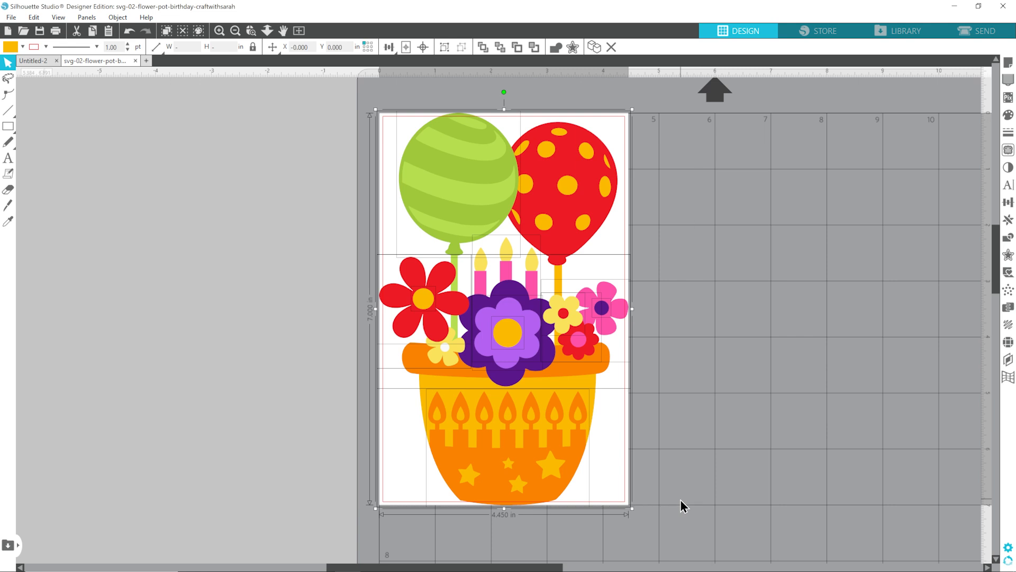
right_click(497, 320)
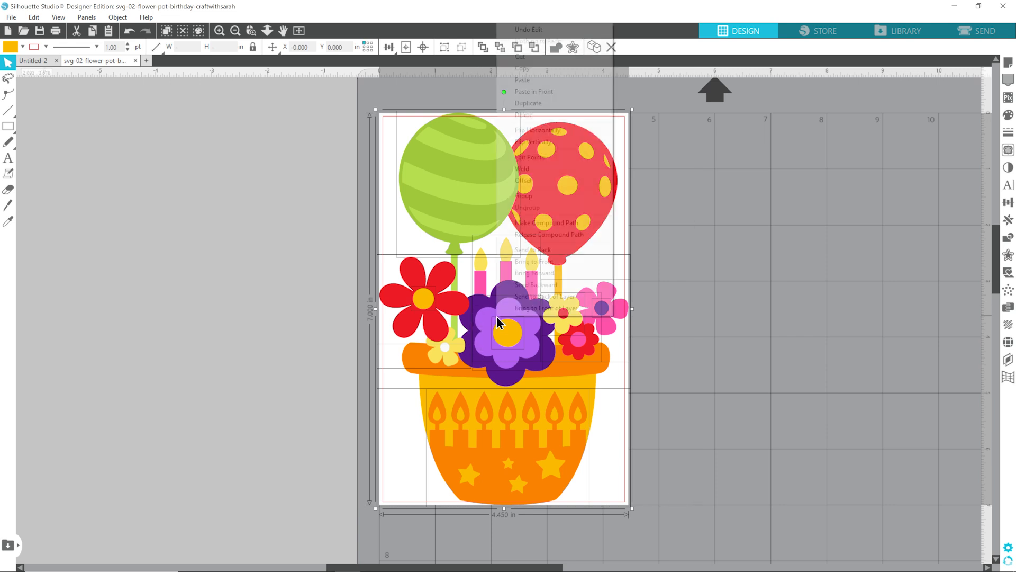
left_click(512, 197)
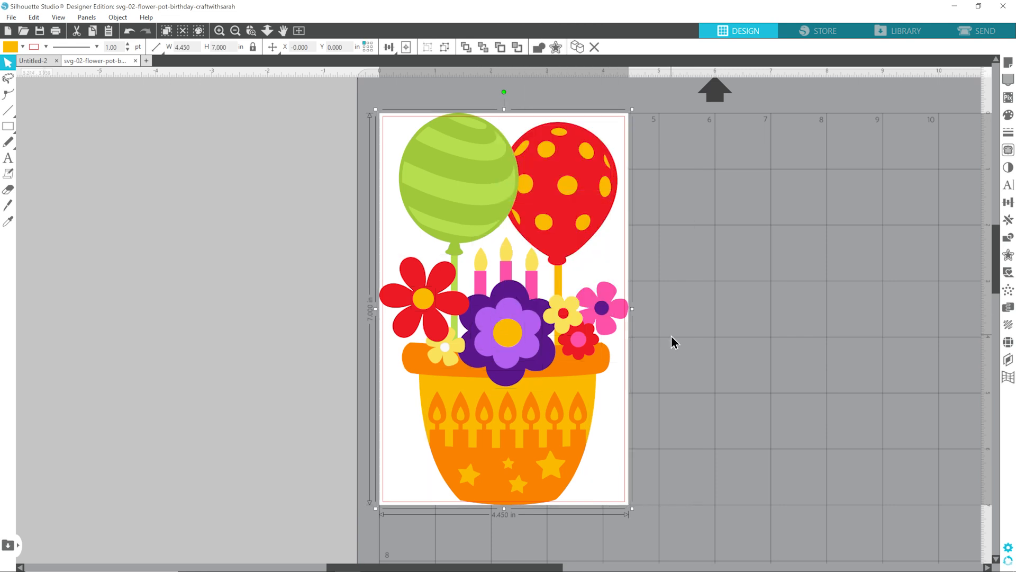
right_click(530, 333)
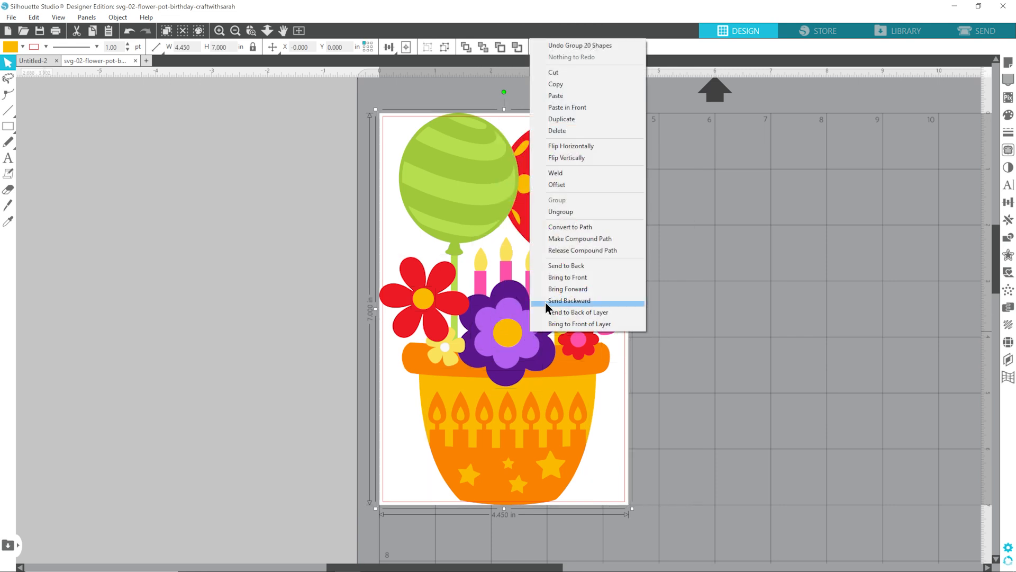
left_click(566, 85)
left_click(217, 156)
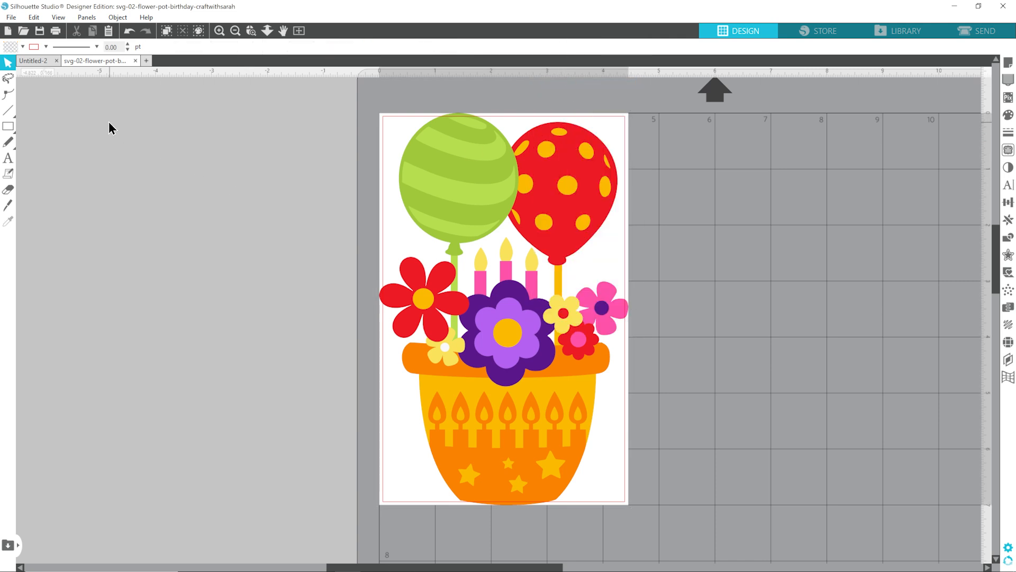
Paste the flower pot group into the Untitled-2 document and move it off the mat onto the grey area to its left.
left_click(35, 60)
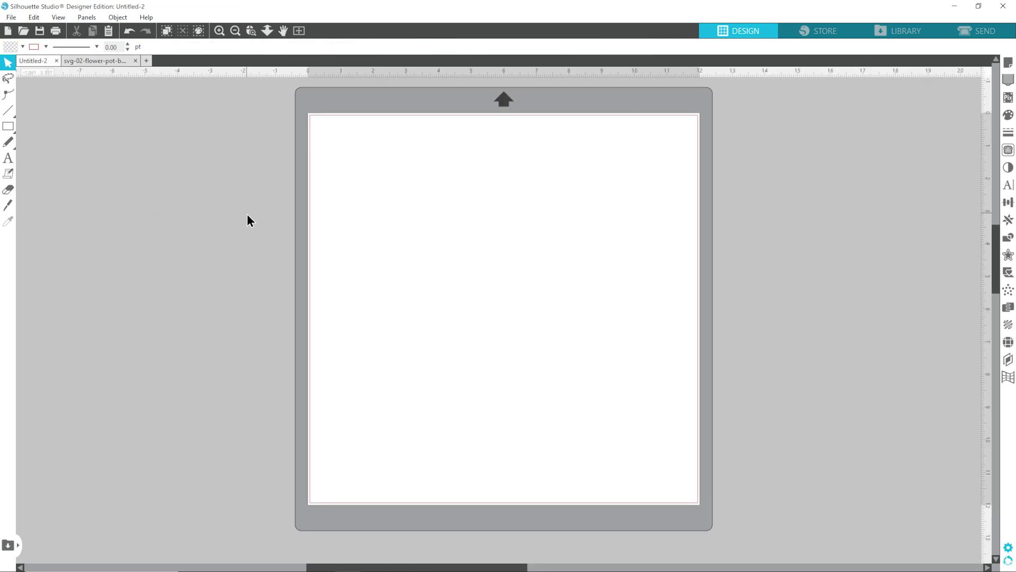
right_click(346, 170)
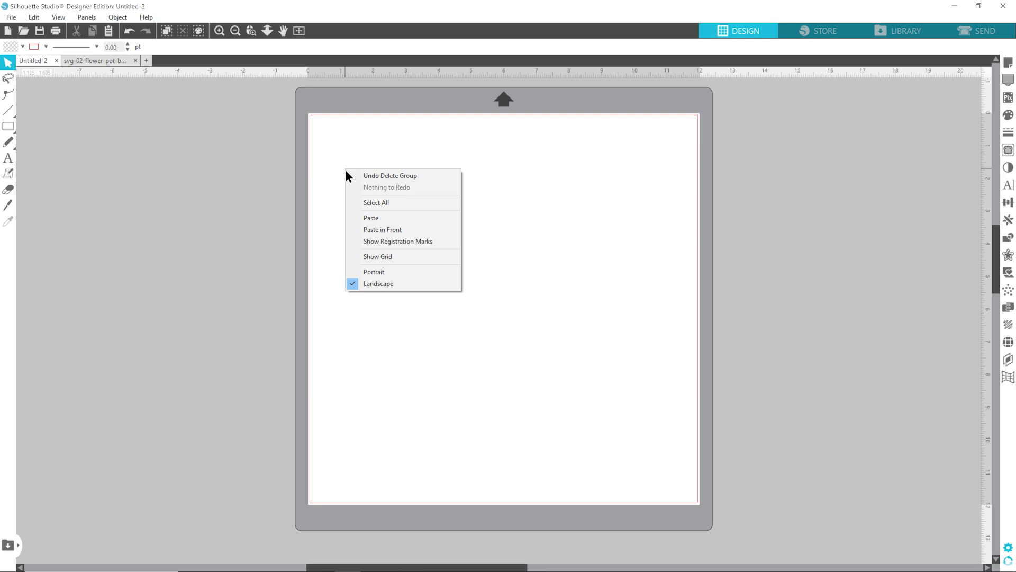
left_click(371, 218)
left_click(551, 280)
left_click_drag(406, 270, 177, 268)
left_click(392, 235)
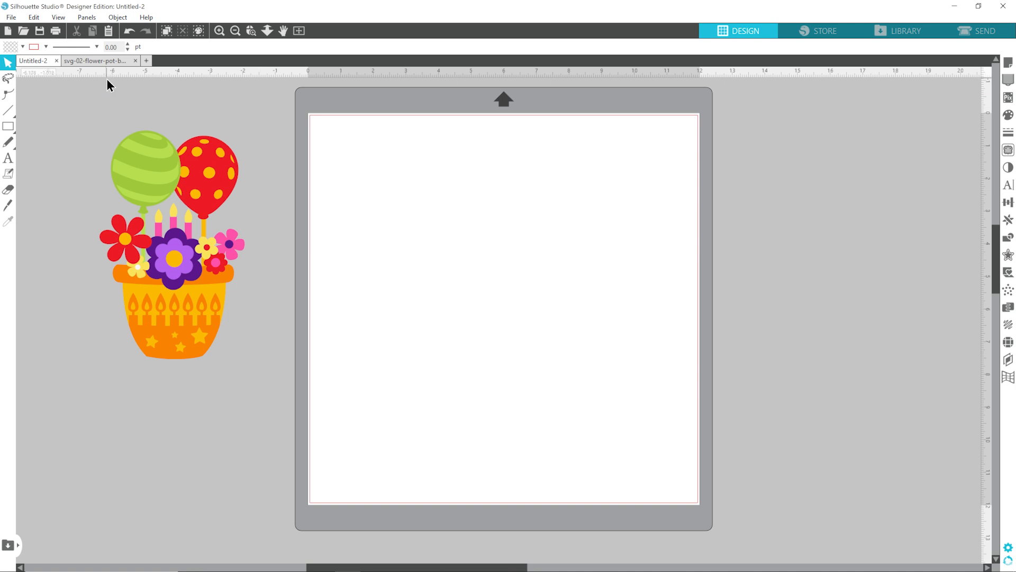
Close the svg-02-flower-pot-birthday-craftwithsarah file.
left_click(105, 61)
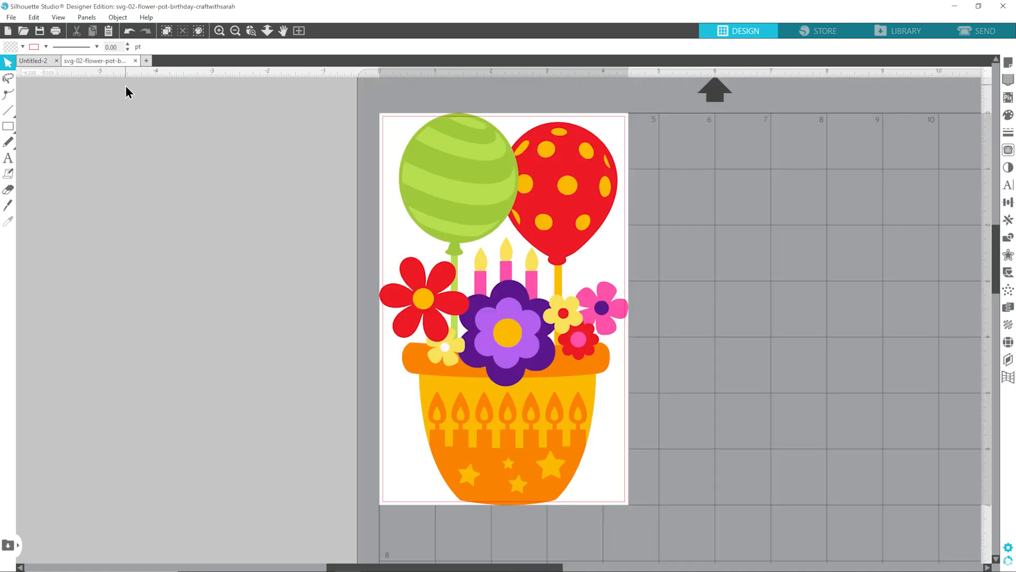
left_click(136, 60)
left_click(589, 198)
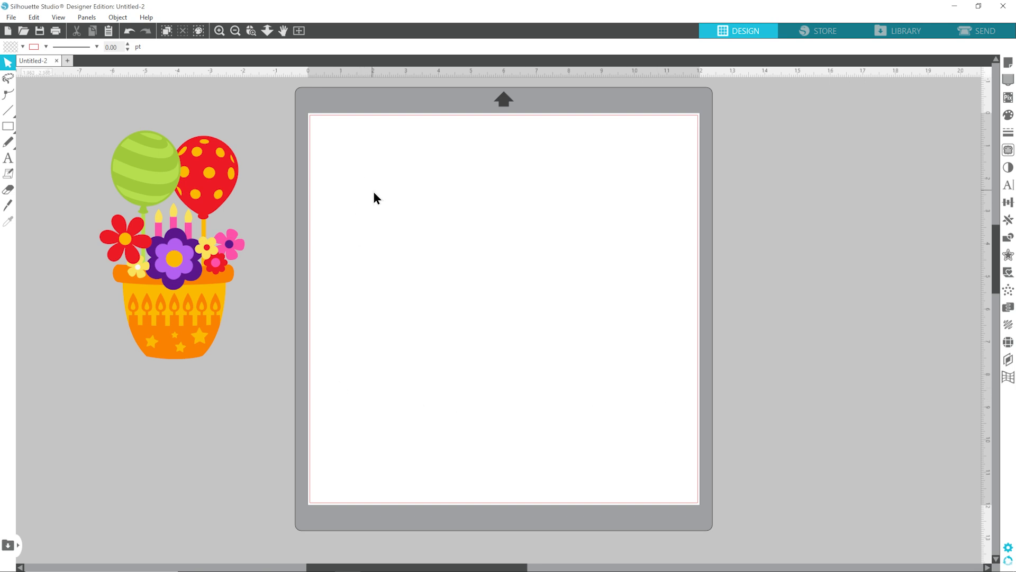
Draw a rectangle about 6.94 in wide and 5.85 in high on the page and fill it with brown.
mouse_move(10, 129)
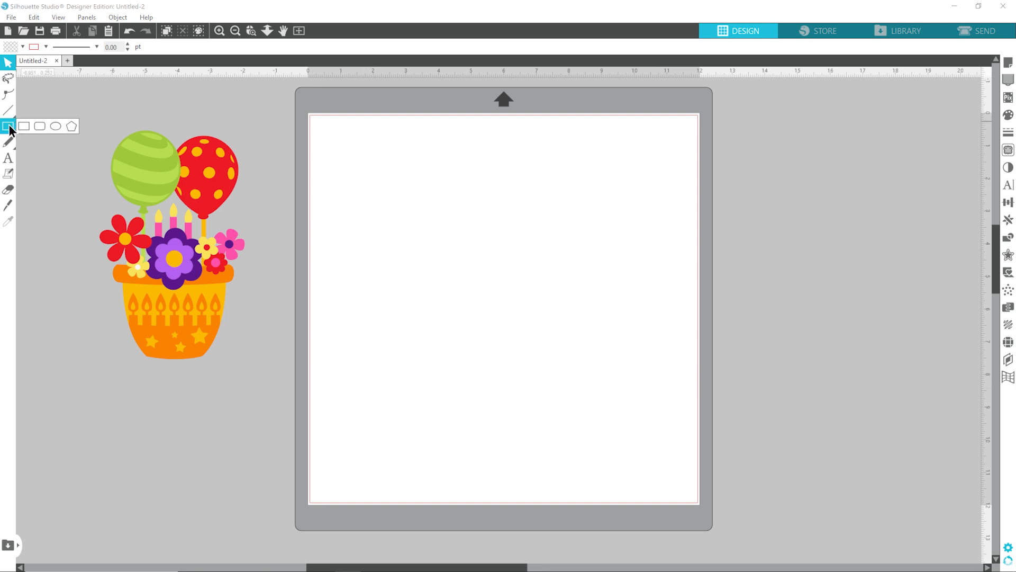
left_click(24, 126)
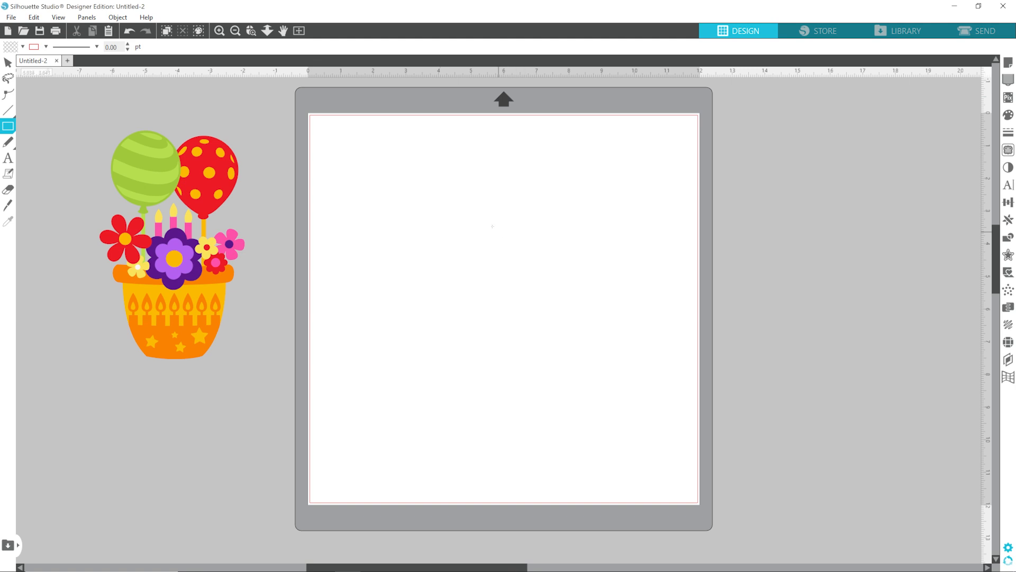
mouse_move(398, 179)
left_mouse_down()
mouse_move(522, 302)
mouse_move(625, 369)
left_mouse_up()
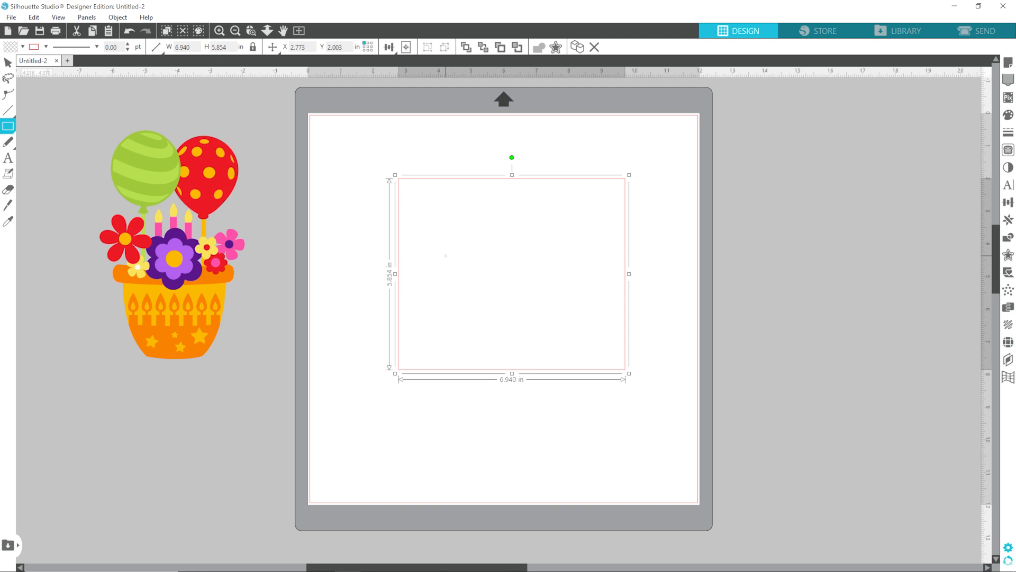
left_click(11, 51)
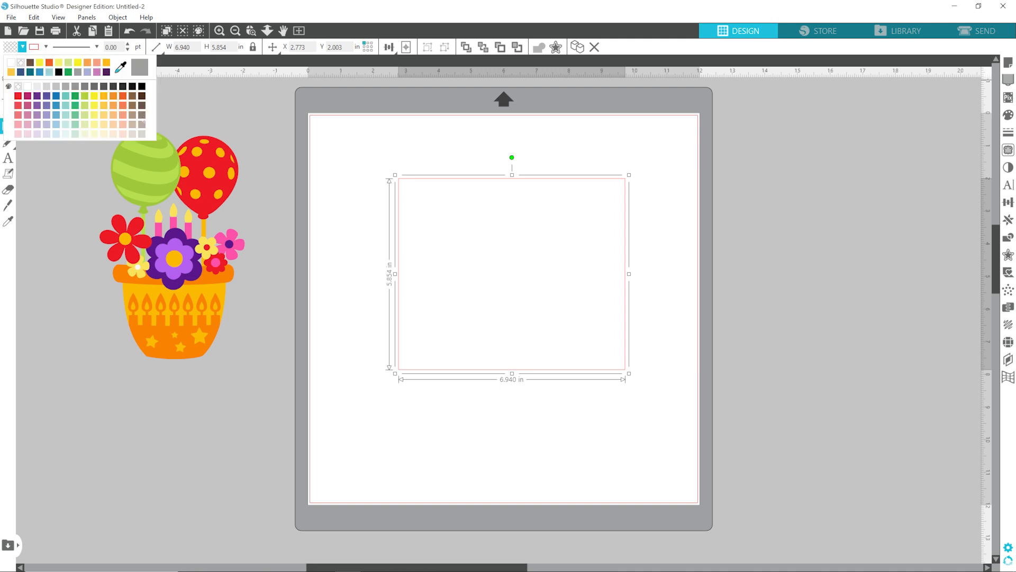
left_click(140, 106)
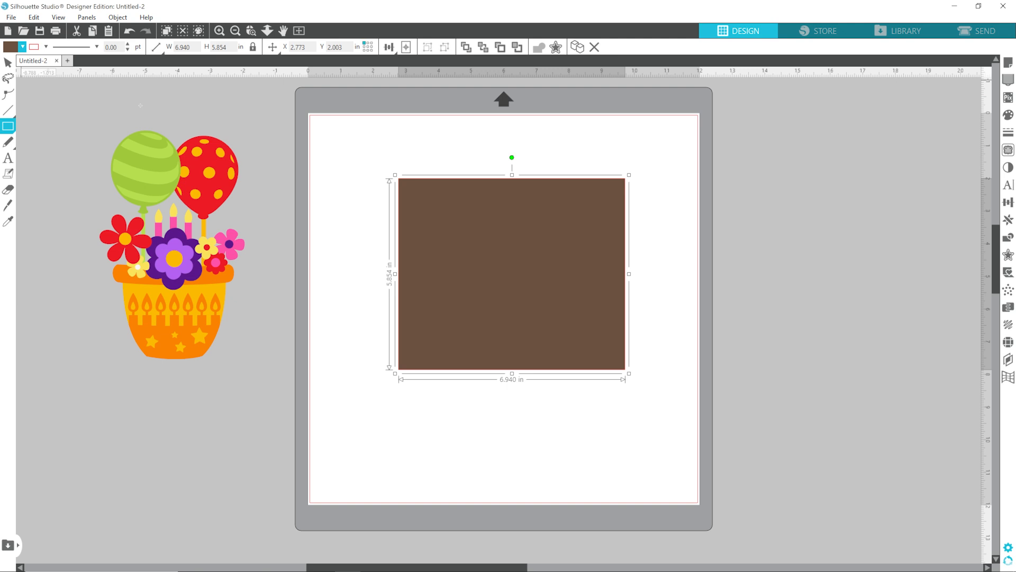
Move the brown rectangle slightly up and left to about X 2.24 in, Y 1.76 in.
left_click(35, 47)
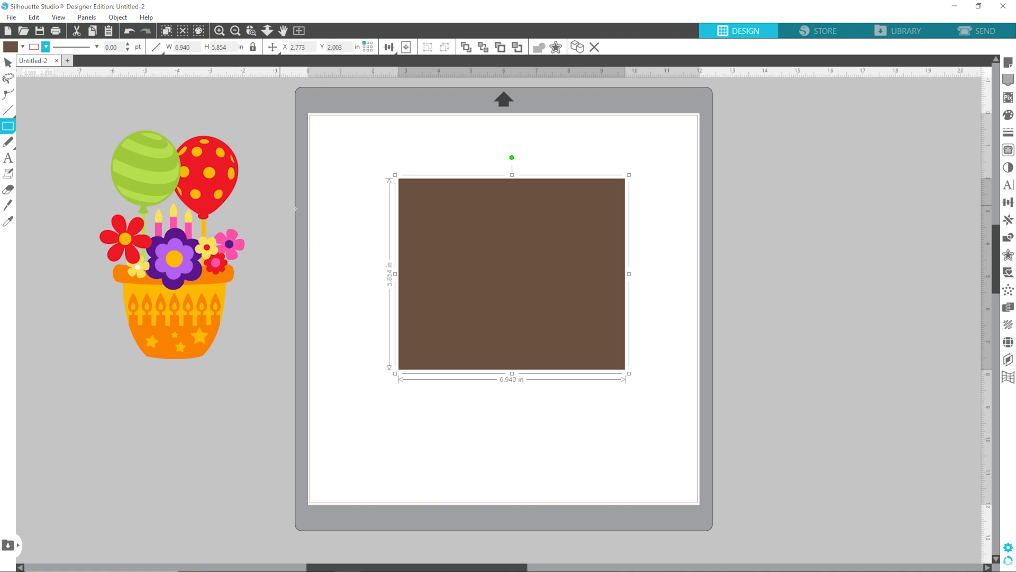
left_click(11, 69)
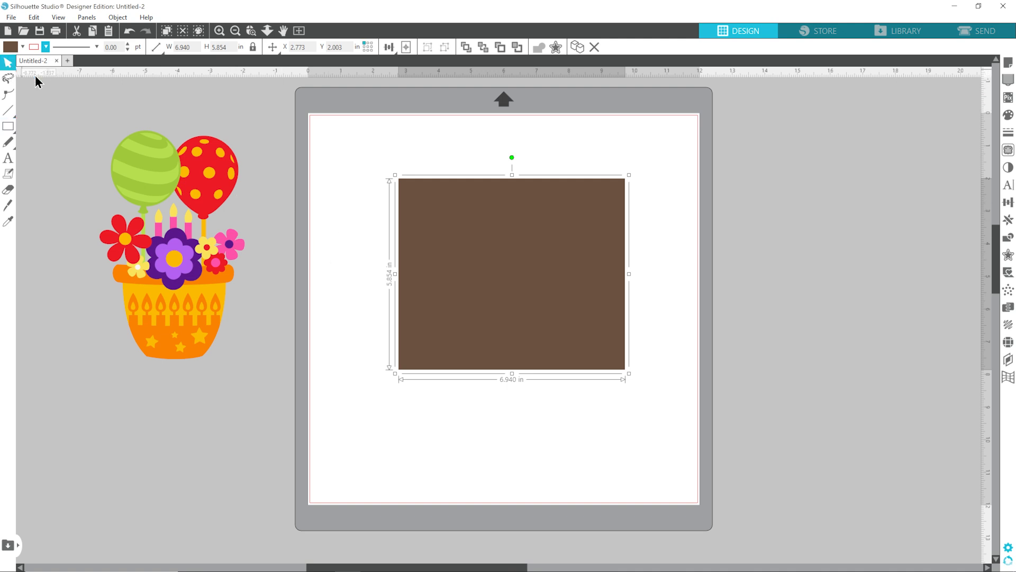
left_click_drag(489, 276, 471, 268)
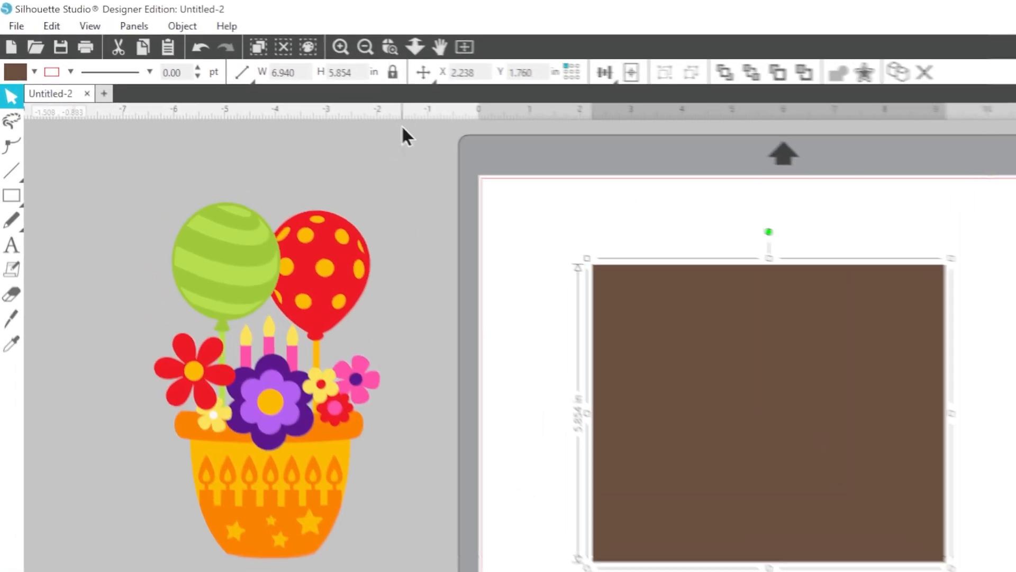
Unlock the aspect ratio and set the brown rectangle's width to 9 in and height to 9 in.
left_click(404, 79)
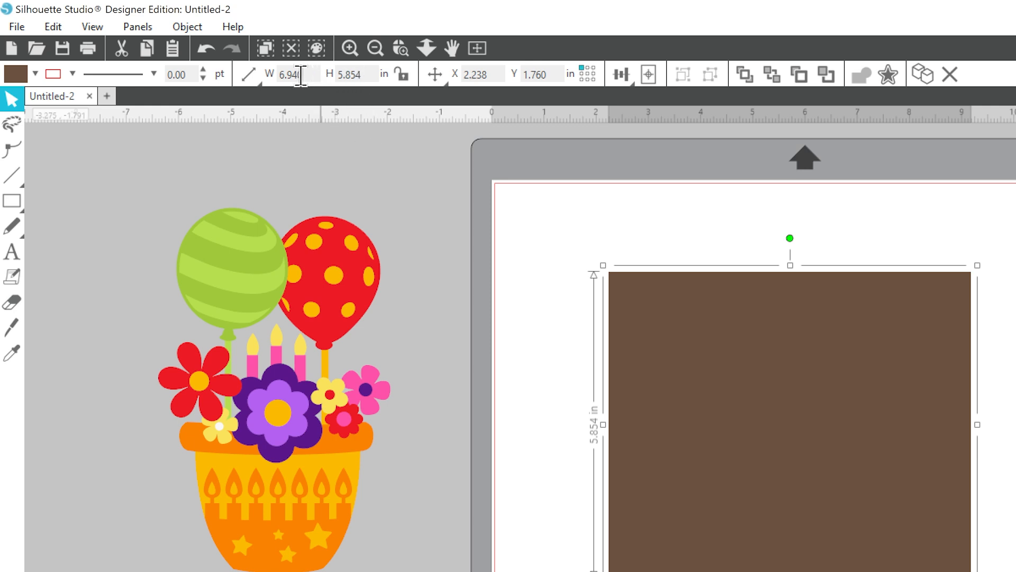
left_click(286, 76)
type("9")
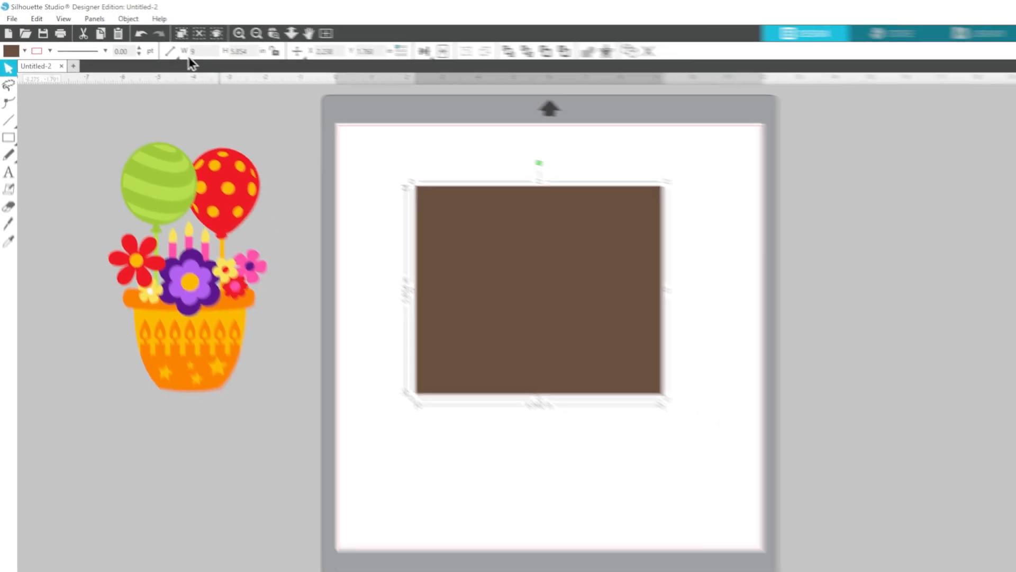
key("Return")
left_click(227, 51)
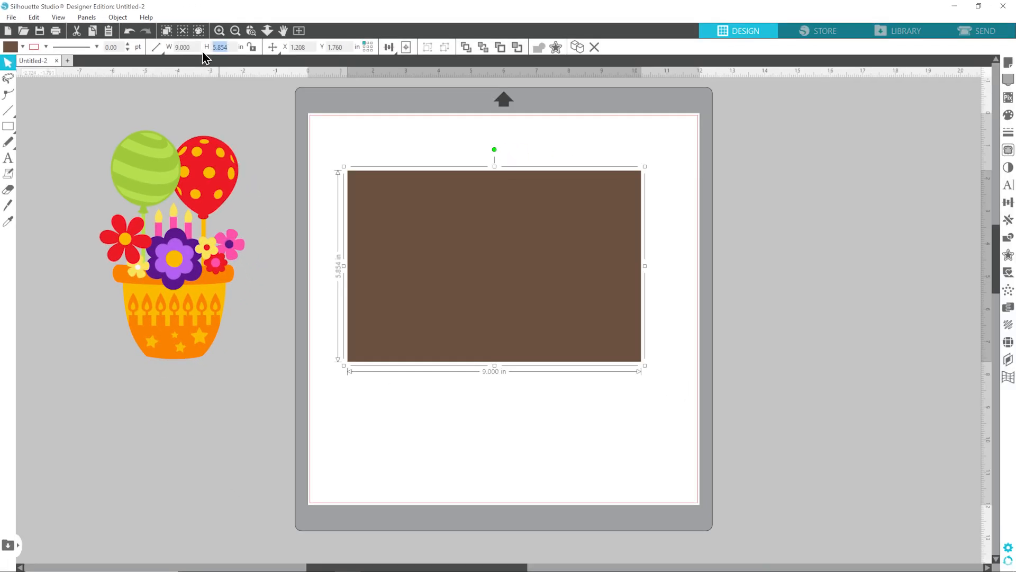
type("9")
key("Return")
Move the brown square down toward the centre of the page and deselect it.
left_click(672, 214)
left_click_drag(572, 199, 576, 223)
left_click(662, 222)
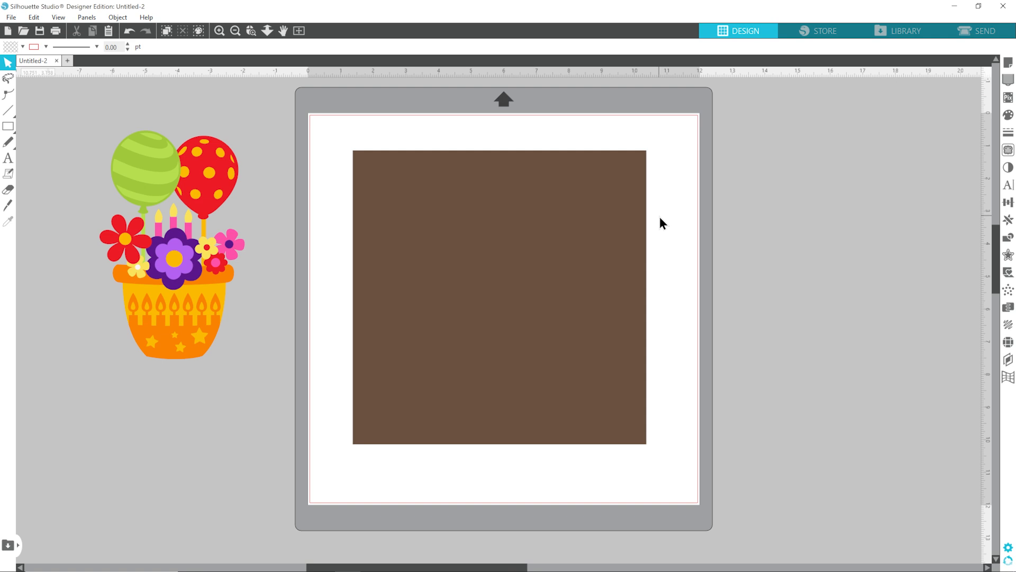
Bring the flower pot design to the front and move it onto the brown square.
left_click_drag(206, 283, 336, 316)
mouse_move(273, 324)
left_mouse_down()
mouse_move(297, 320)
mouse_move(268, 313)
mouse_move(271, 304)
left_mouse_up()
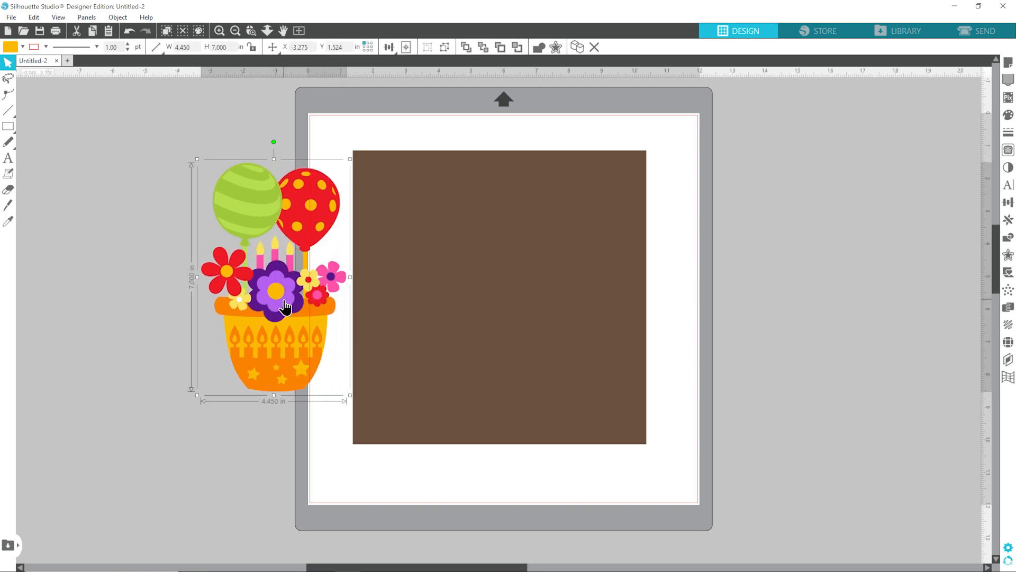
right_click(285, 299)
left_click(315, 245)
left_click_drag(293, 306, 523, 320)
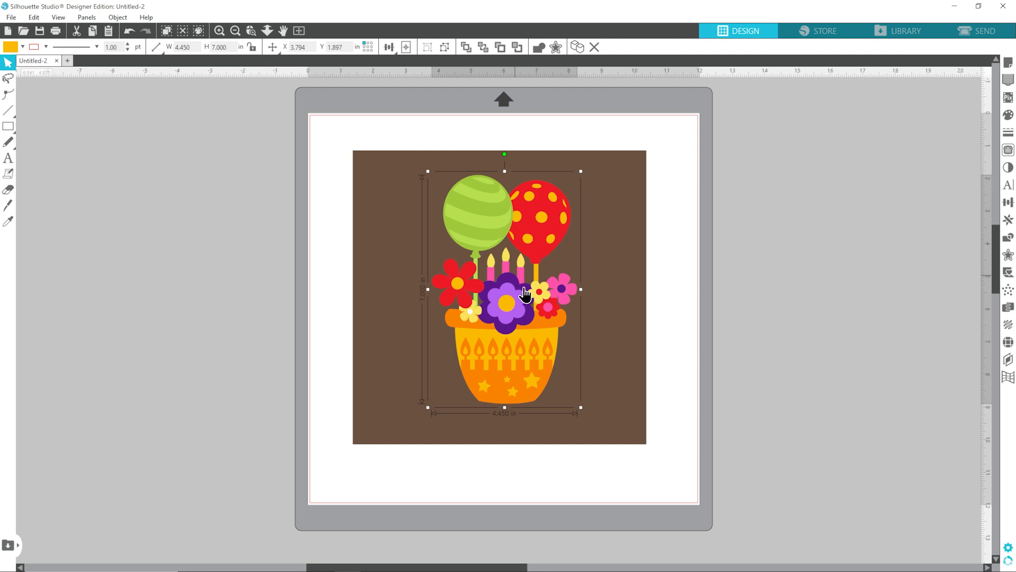
Undo a trial widening of the flower pot design to about 6.88 in, lock its aspect ratio and shift it slightly left.
left_click_drag(428, 289, 341, 307)
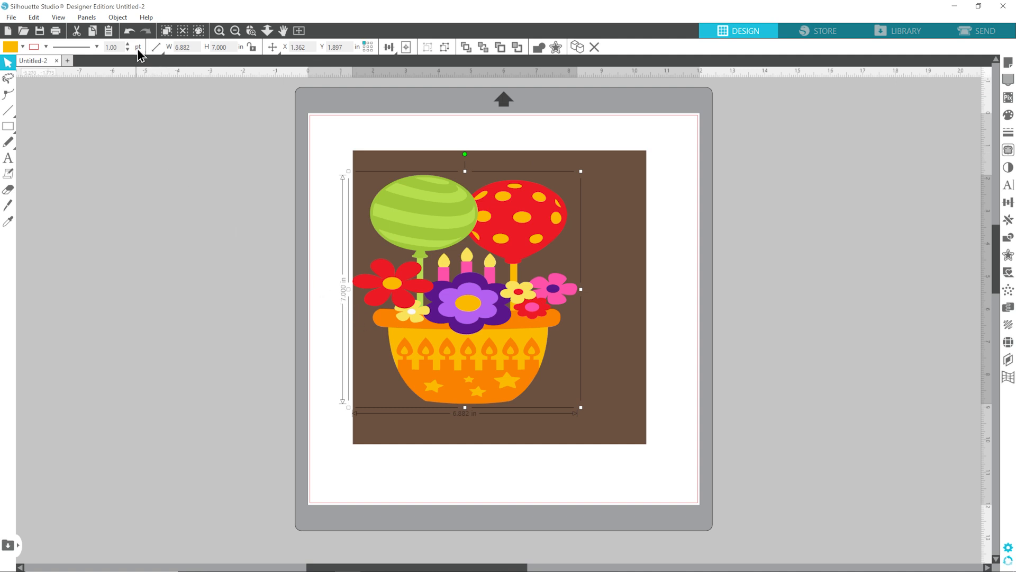
left_click(129, 31)
left_click_drag(481, 217, 469, 214)
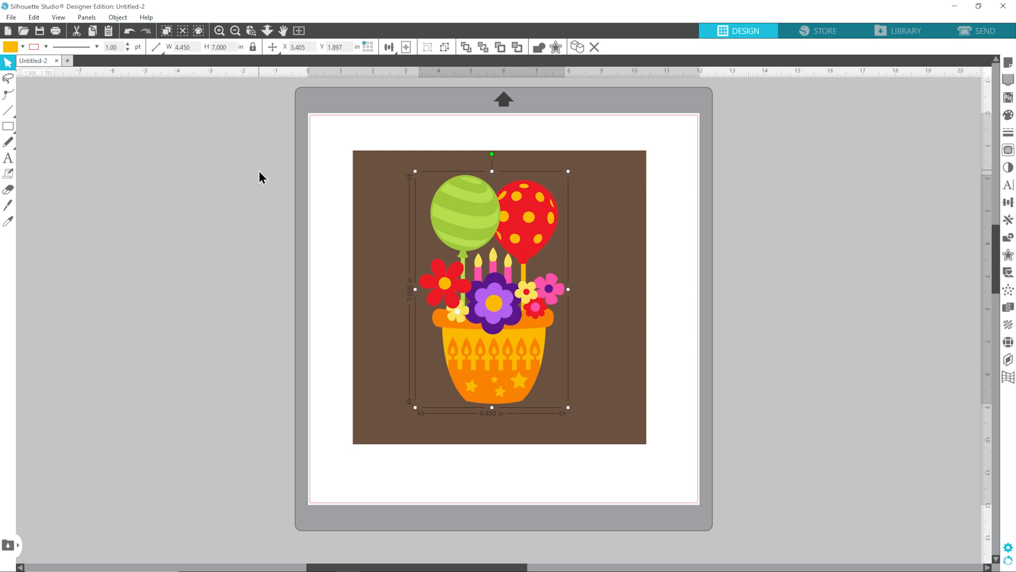
Enlarge the flower pot design proportionally to about 5.62 in wide and 8.84 in high so it fills the brown square's height.
left_click_drag(416, 180, 391, 171)
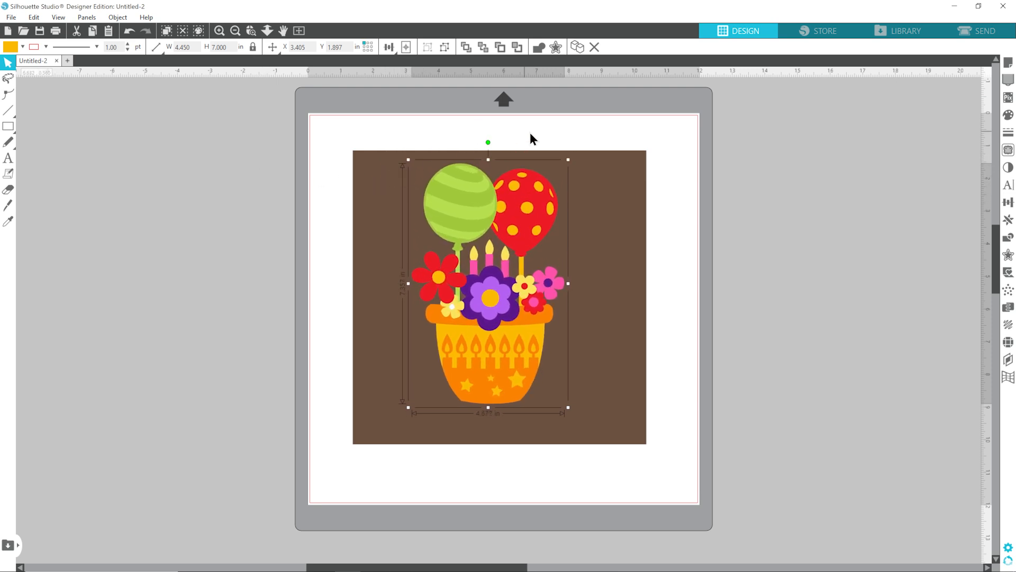
left_click_drag(569, 159, 587, 154)
left_click_drag(576, 408, 526, 408)
left_click(735, 334)
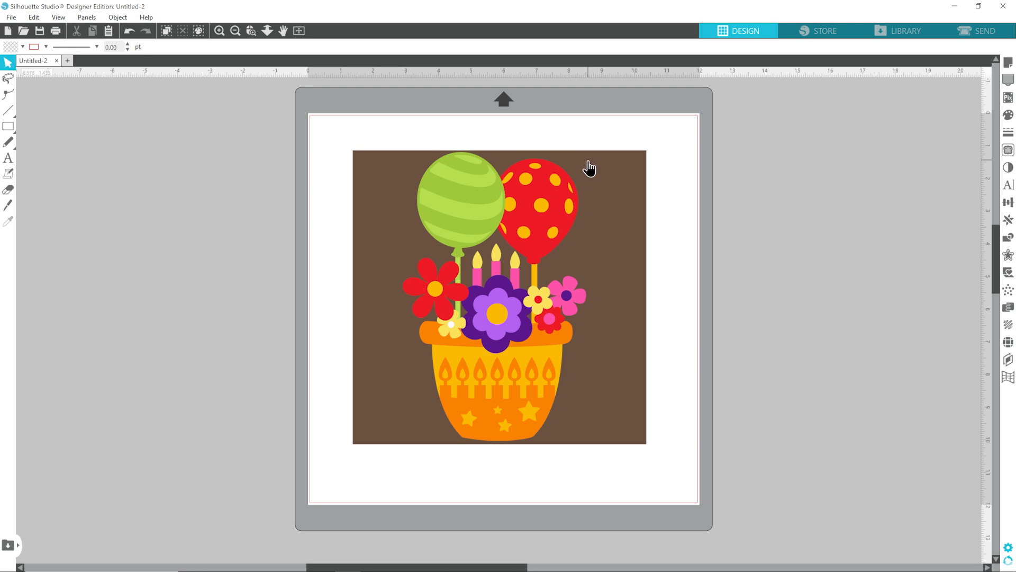
Shrink the flower pot design proportionally to about 4.85 in wide and 7.63 in high, leaving a margin inside the brown square.
left_click(554, 191)
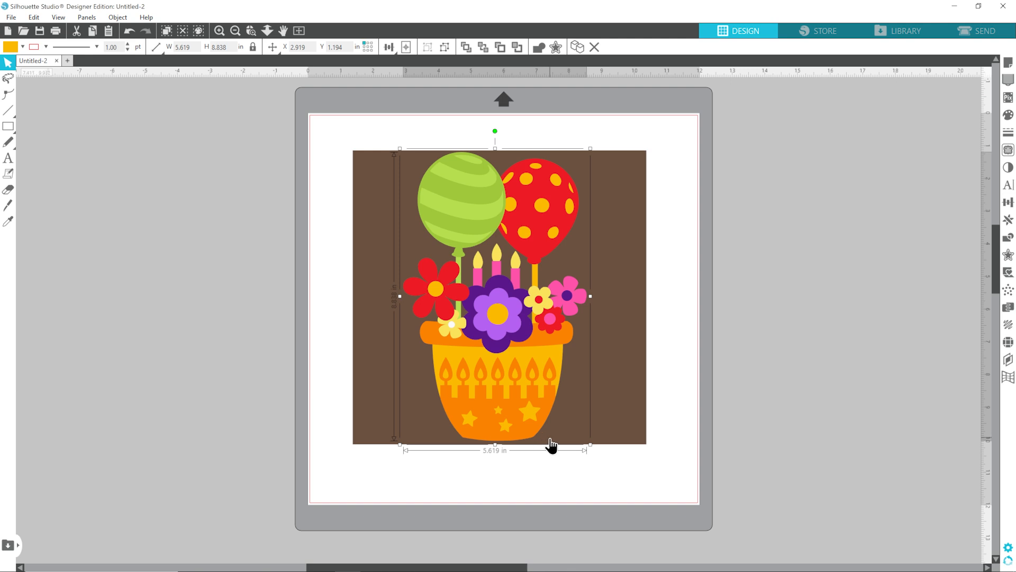
left_click_drag(590, 444, 543, 400)
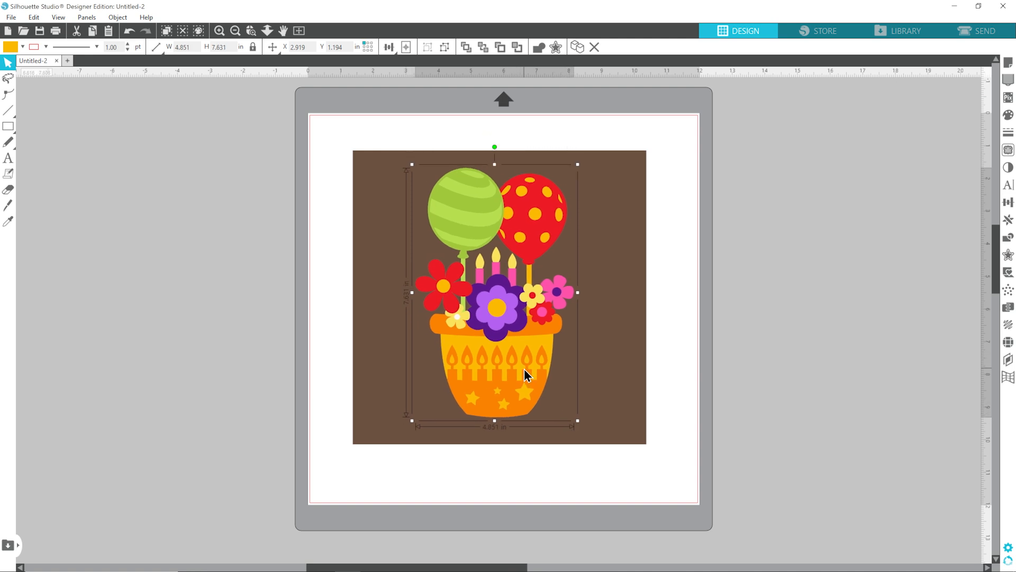
left_click(740, 308)
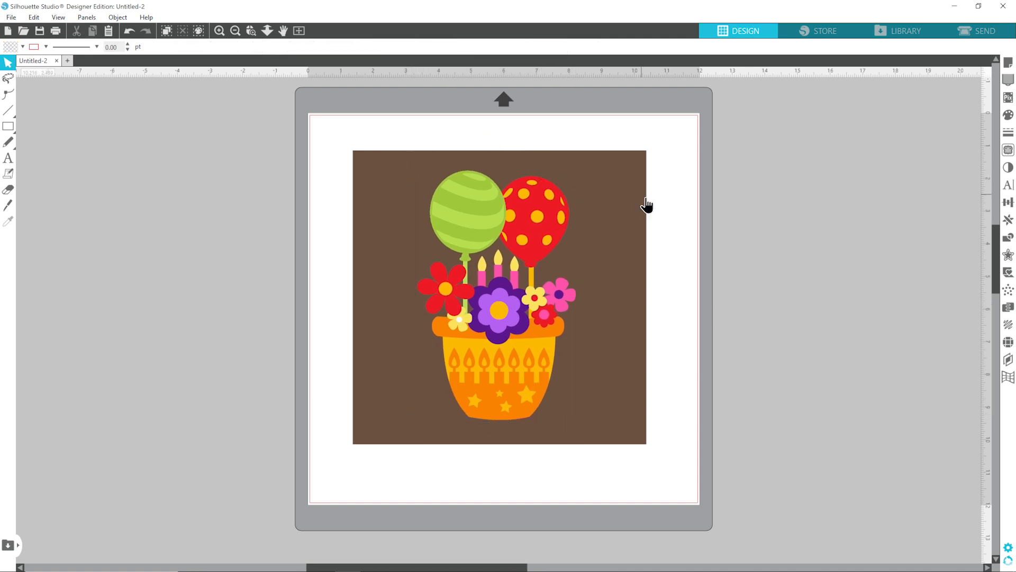
Set the flower pot design's height to 7.5 in with the aspect ratio locked, and deselect it.
key("ctrl+a")
left_click(221, 47)
type("7.5")
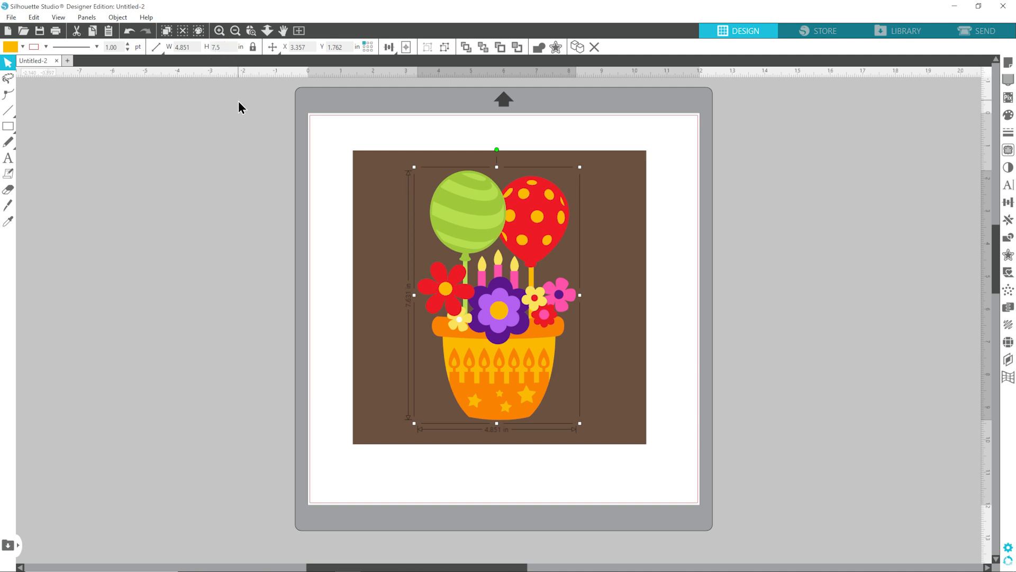
key("Return")
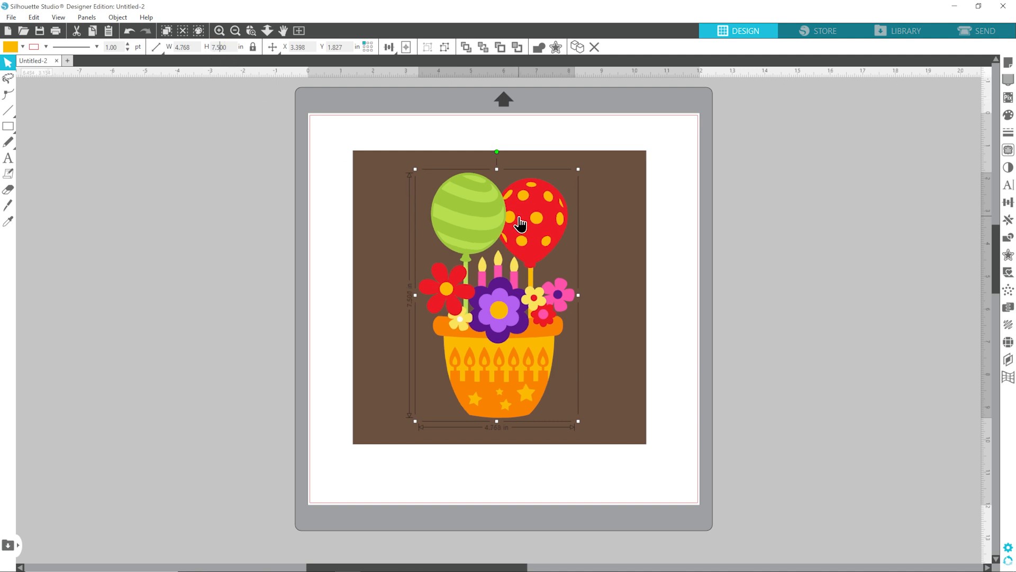
left_click(686, 230)
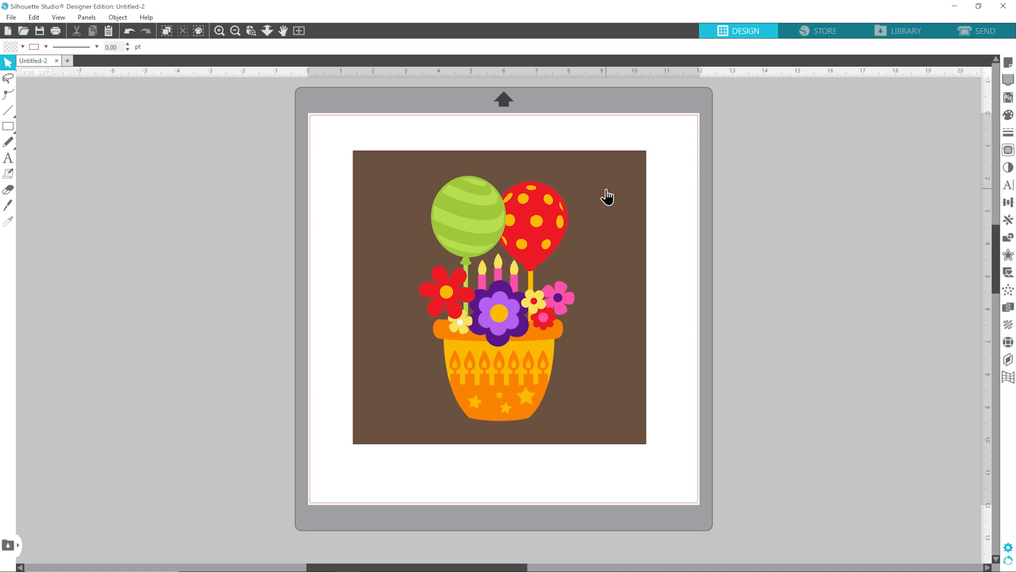
Move the flower pot design off the page to its left side and ungroup it.
left_click_drag(545, 219, 205, 192)
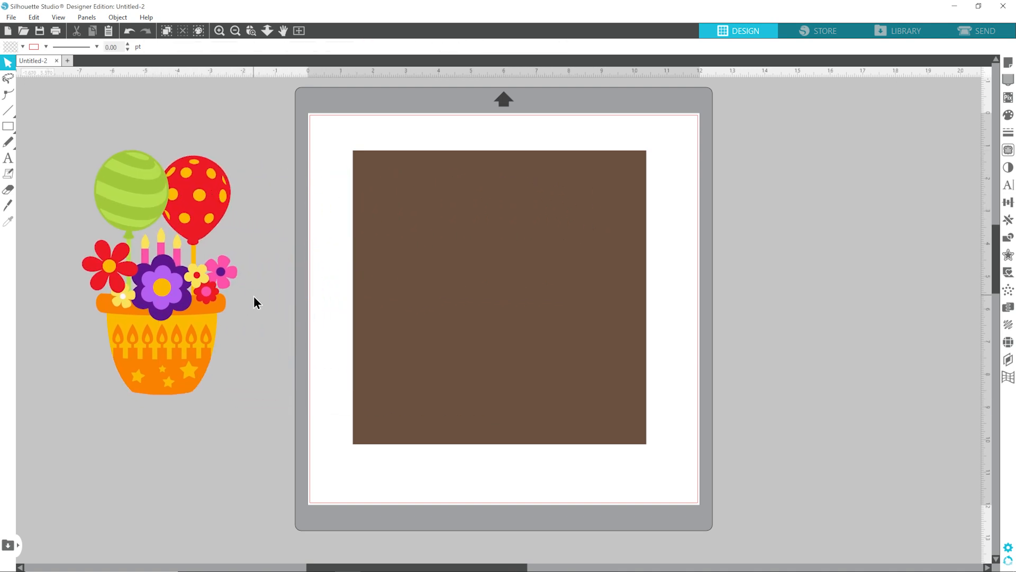
left_click(205, 213)
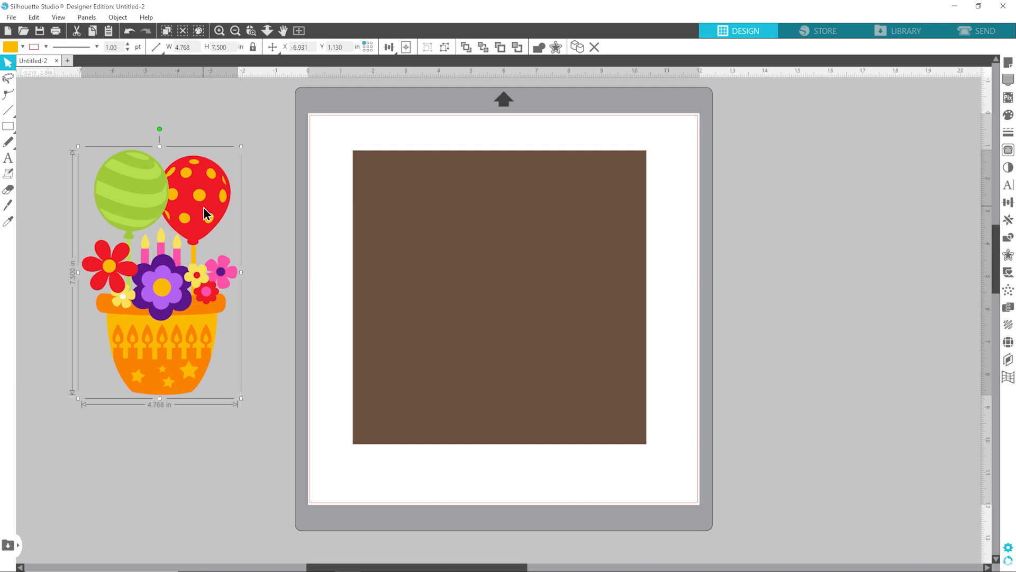
right_click(204, 213)
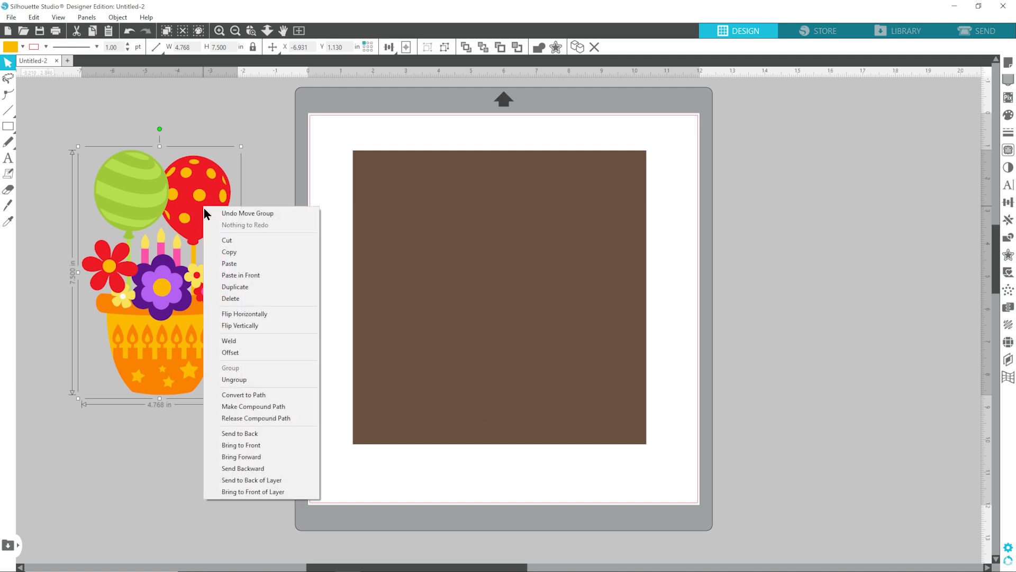
left_click(253, 378)
left_click(258, 394)
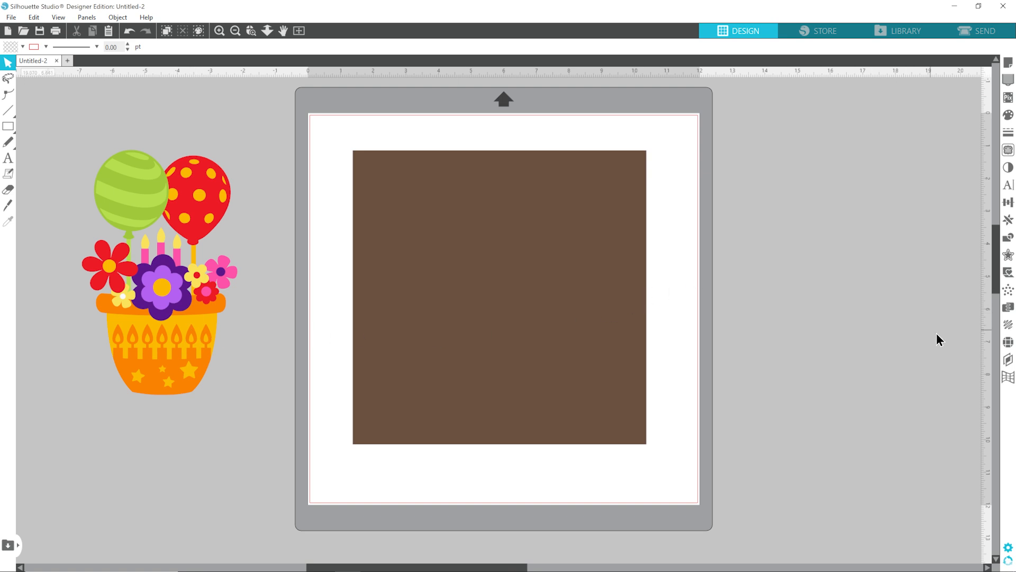
Examine the ungrouped design's layer list and select Layer1 to see which shape it holds.
left_click(1007, 361)
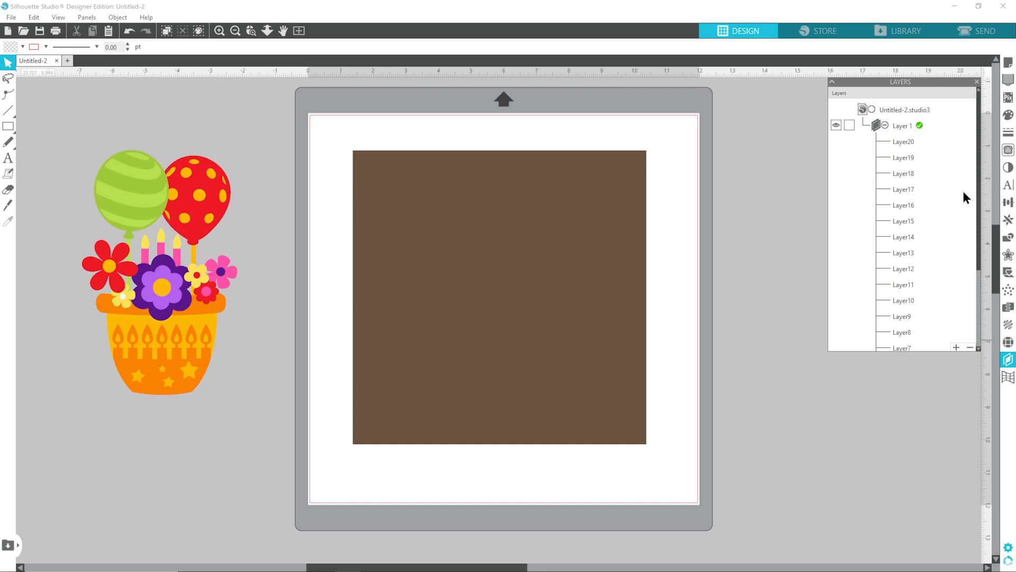
scroll(909, 140, "down", 4)
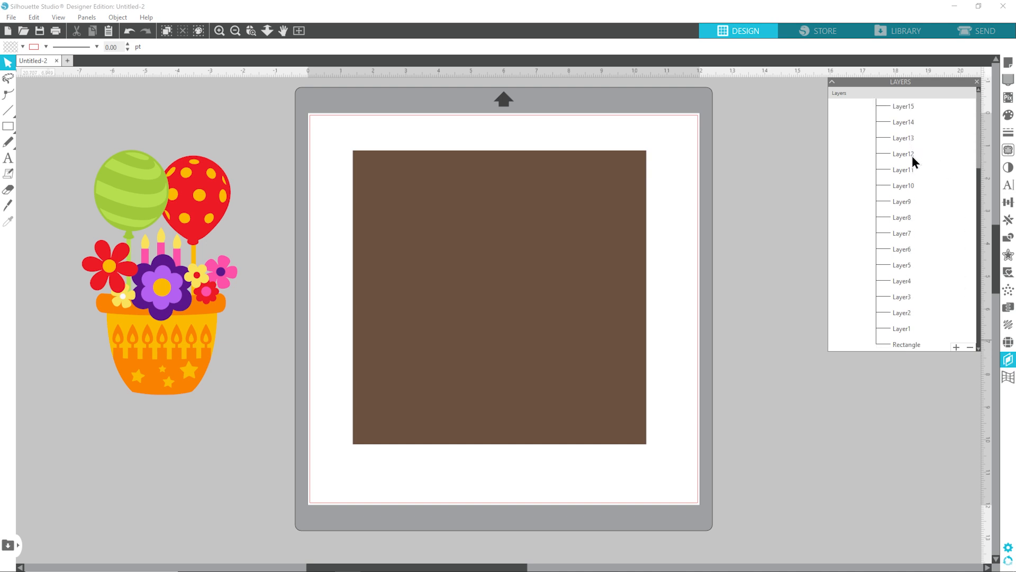
scroll(906, 225, "up", 4)
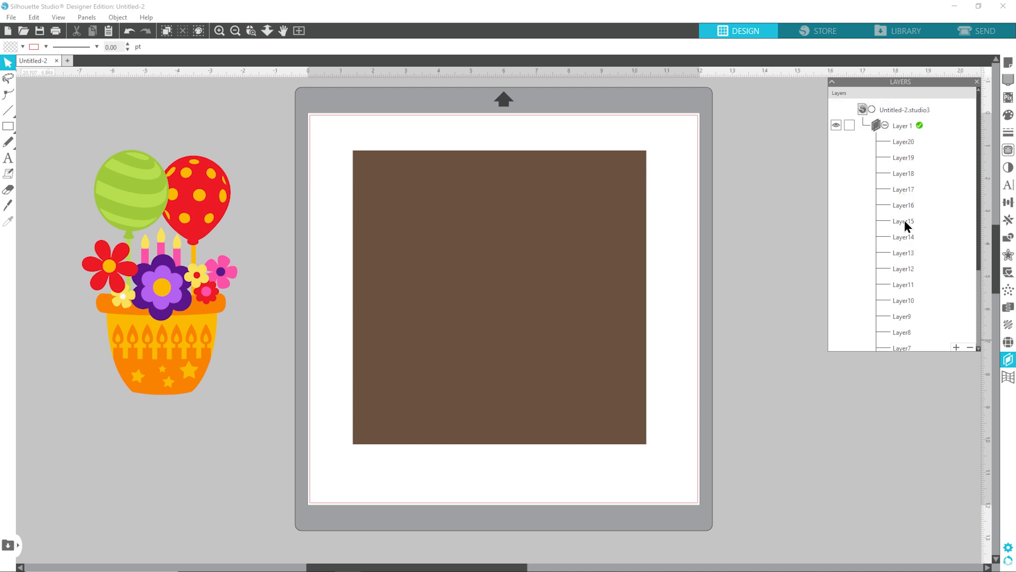
scroll(907, 239, "down", 5)
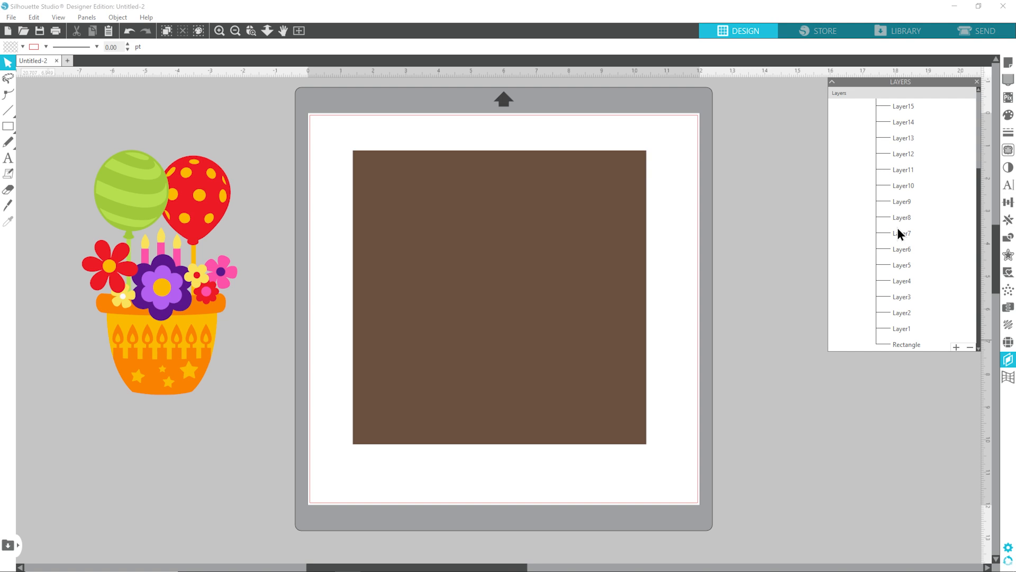
scroll(900, 232, "up", 3)
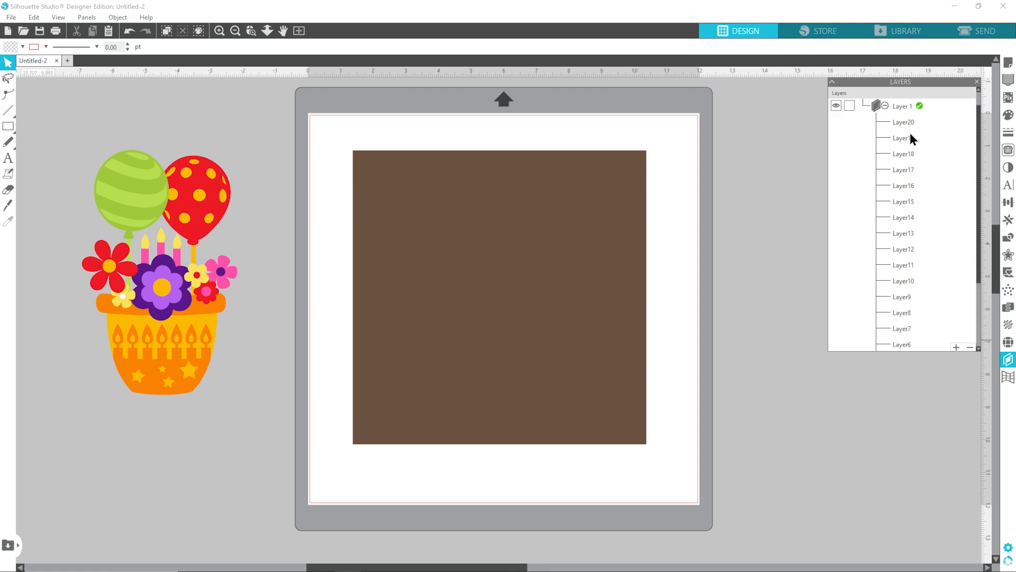
scroll(910, 135, "down", 3)
left_click(899, 329)
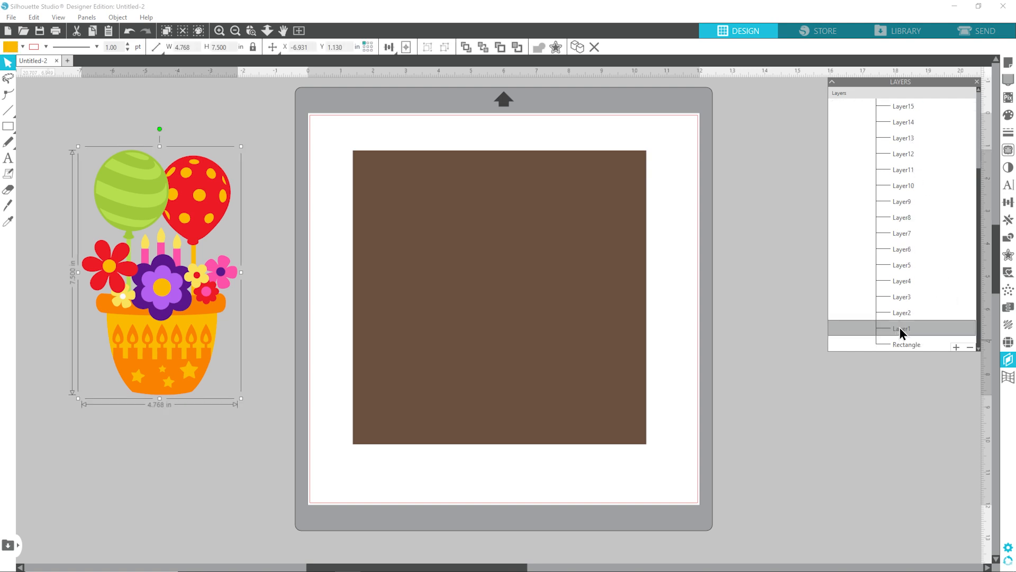
Select the Rectangle layer and nudge the brown square slightly up and to the right.
left_click(898, 345)
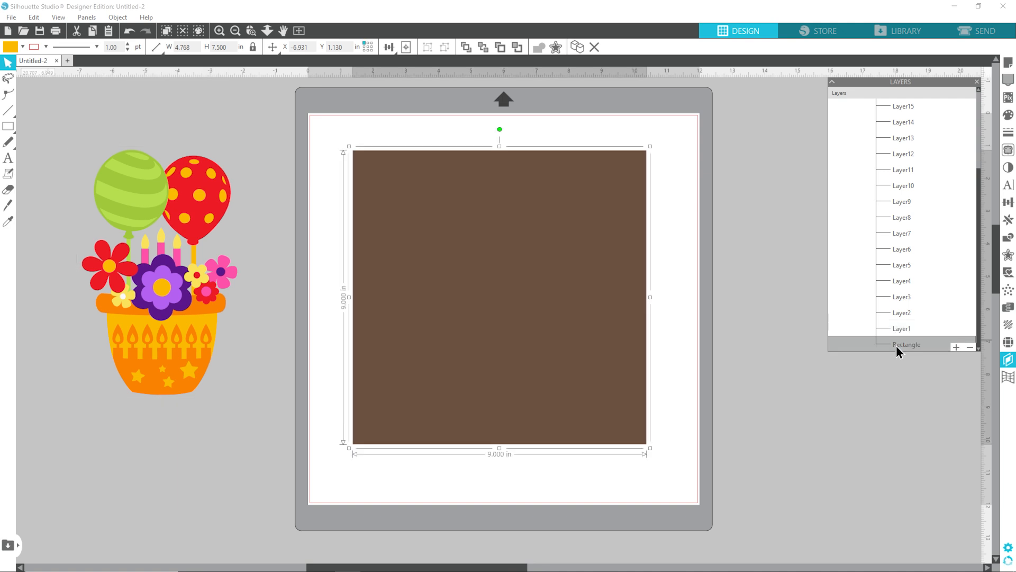
mouse_move(598, 233)
left_mouse_down()
mouse_move(607, 237)
mouse_move(607, 225)
left_mouse_up()
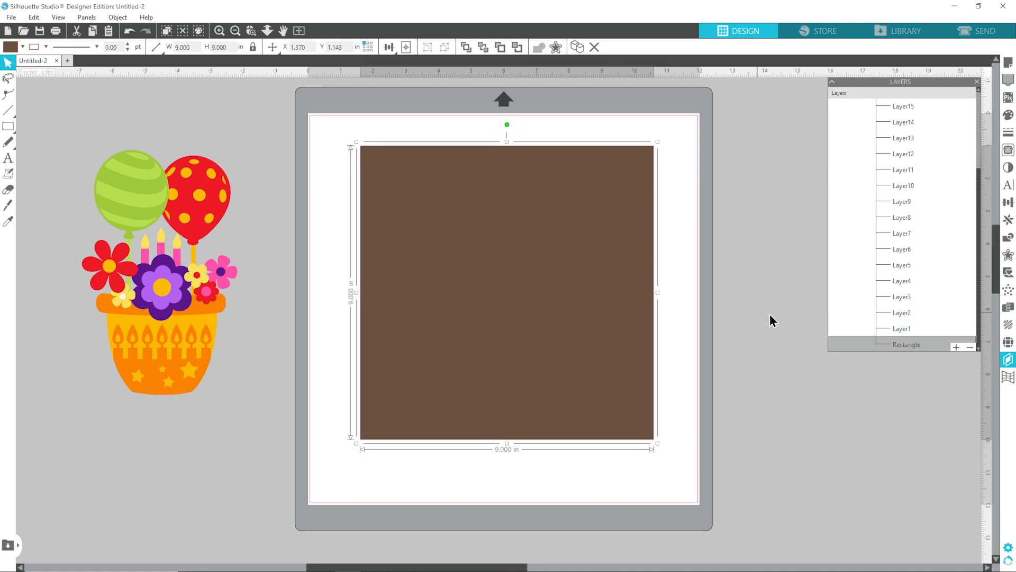
Copy the design's base shape, Layer1, and paste the copy in front at the same position.
left_click(901, 330)
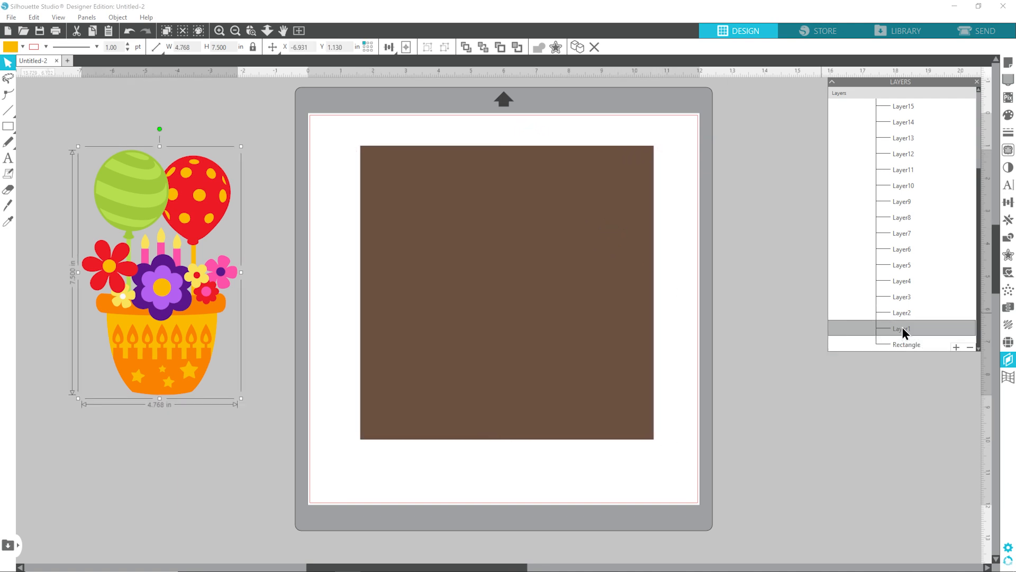
right_click(932, 328)
left_click(948, 383)
right_click(759, 282)
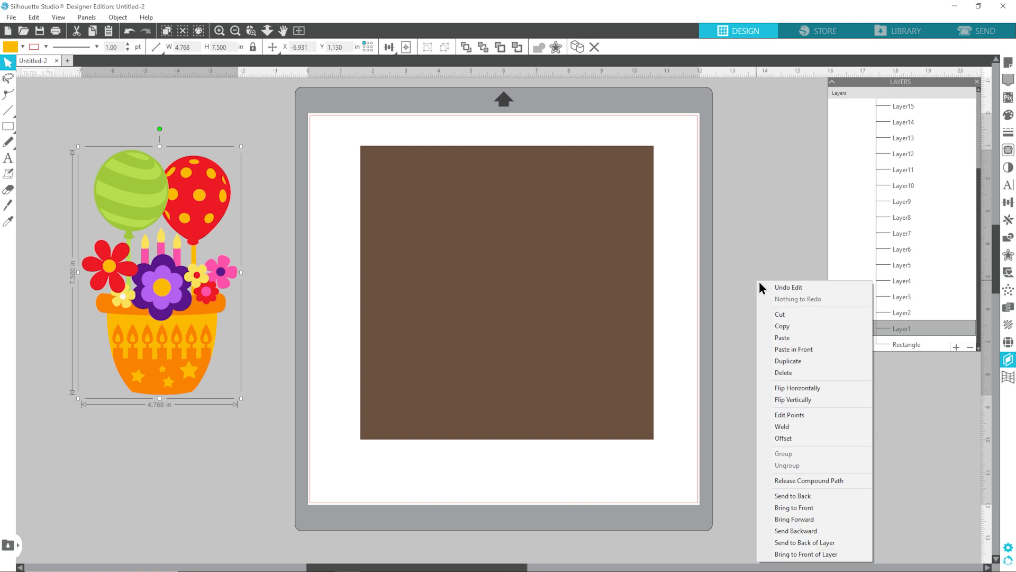
left_click(772, 338)
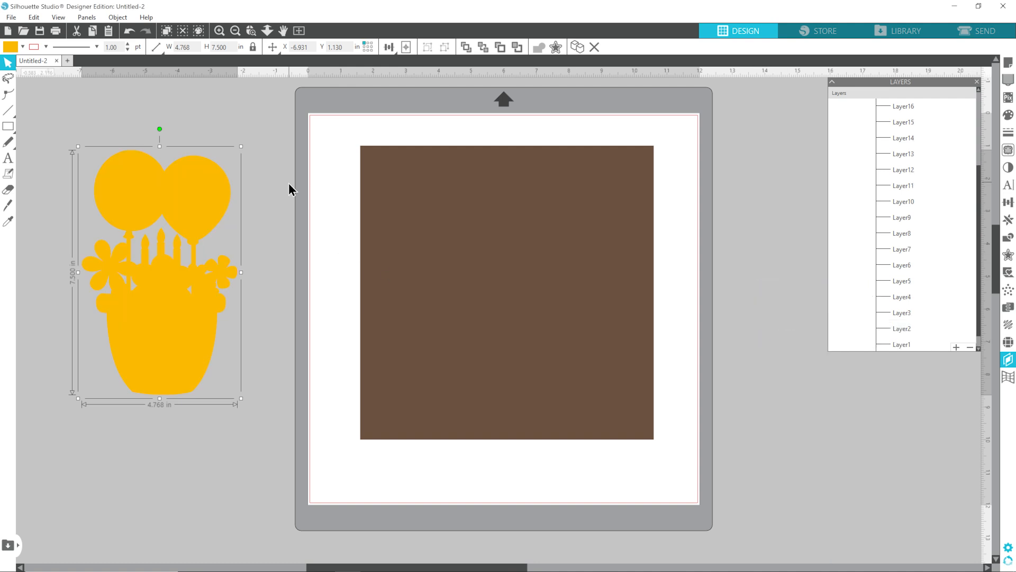
Move the pasted yellow silhouette onto the brown square and position it near the centre.
left_click_drag(189, 197, 541, 211)
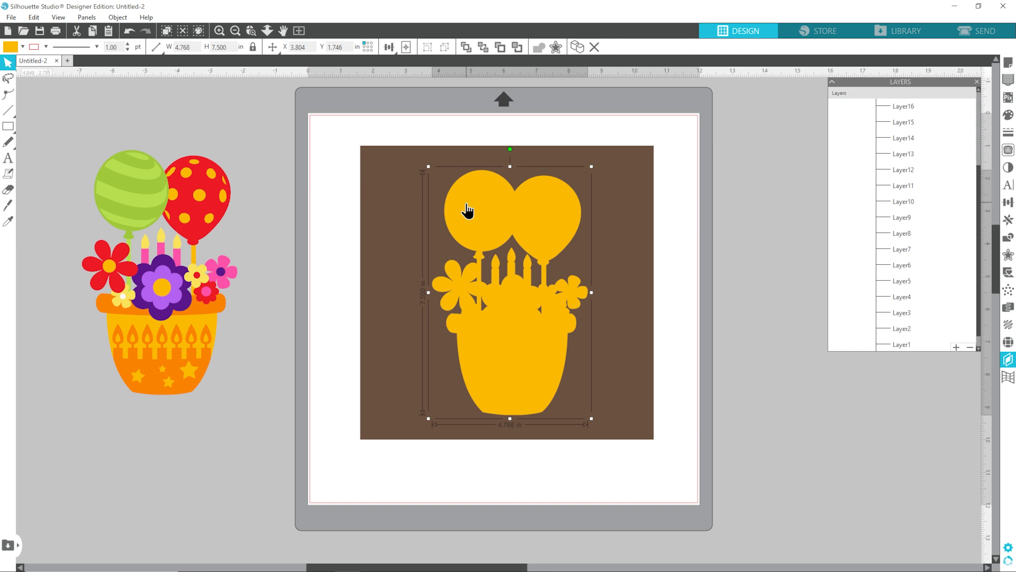
left_click_drag(524, 217, 555, 223)
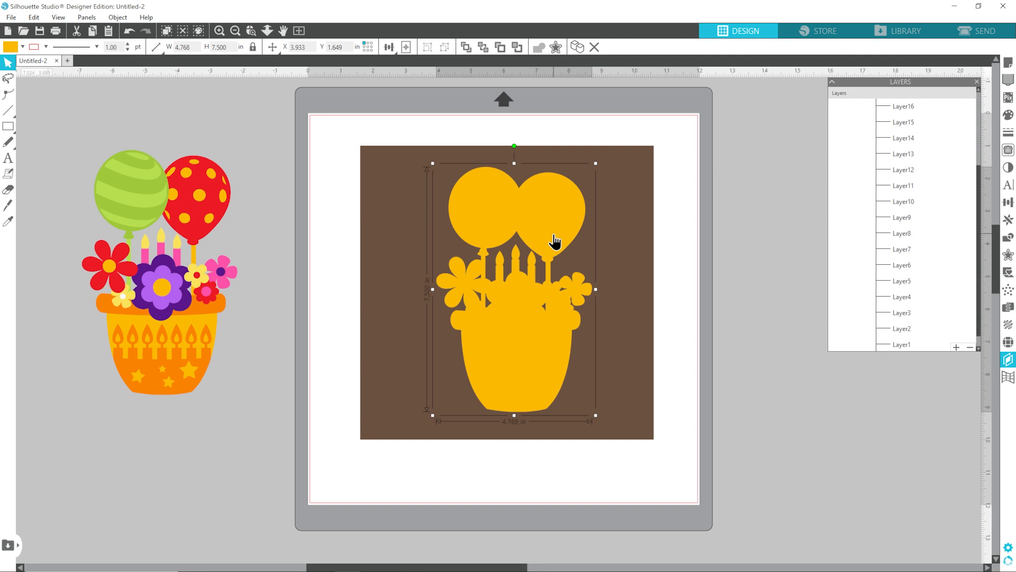
left_click_drag(551, 213, 553, 206)
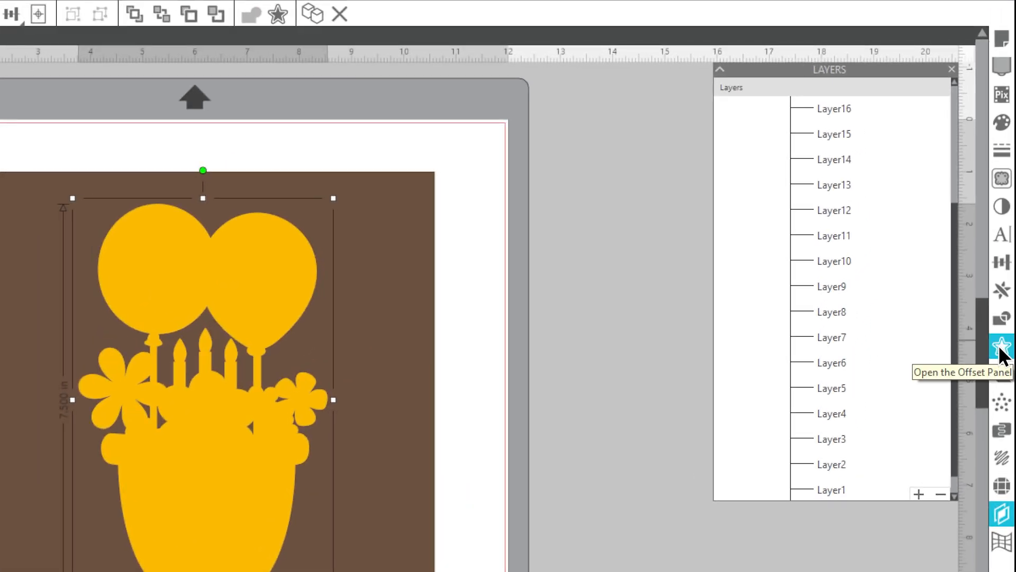
Apply a 0.15 in offset with rounded corners around the yellow silhouette on the brown square.
left_click(1002, 349)
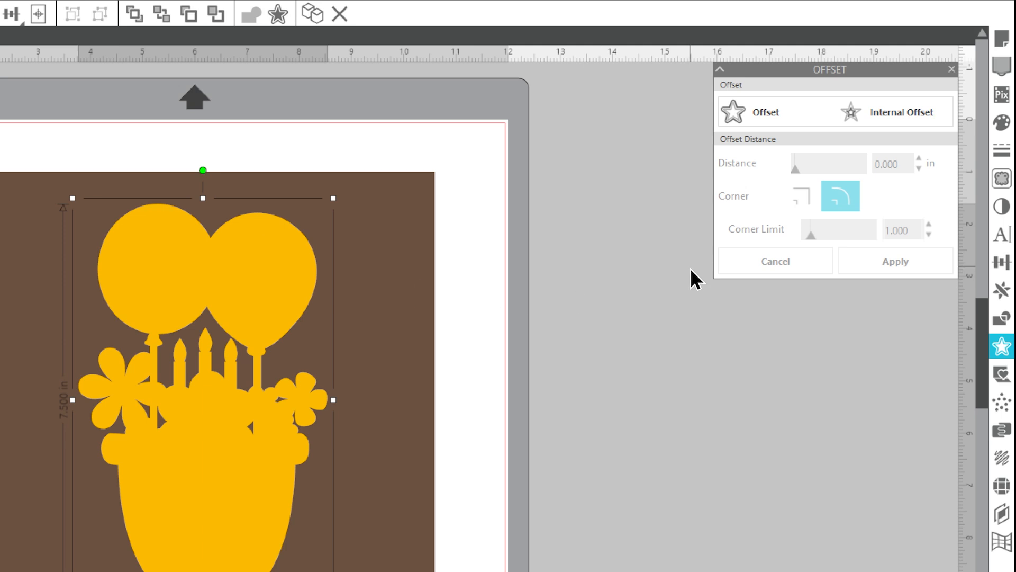
left_click(765, 126)
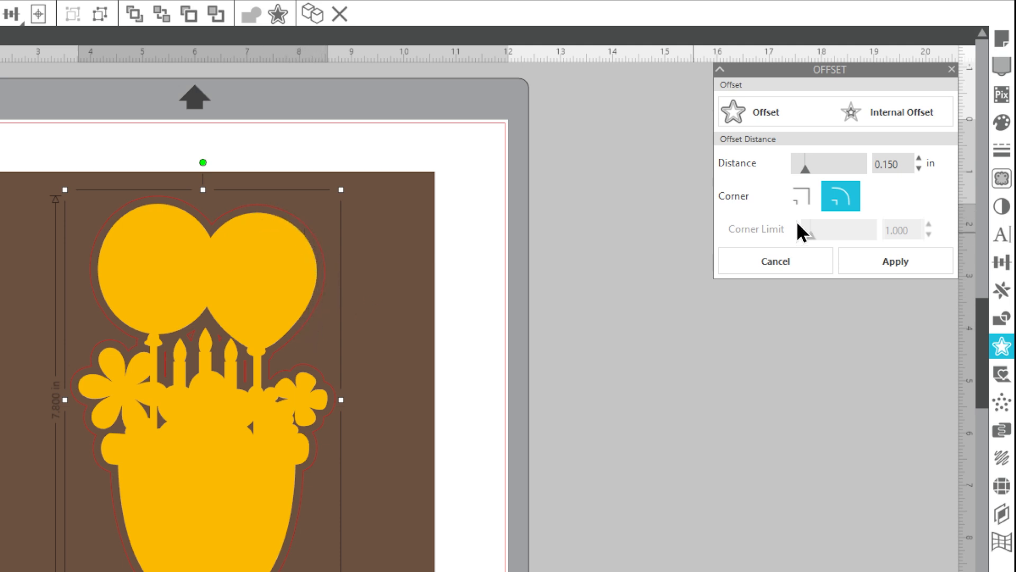
left_click_drag(809, 171, 801, 175)
left_click_drag(903, 164, 873, 174)
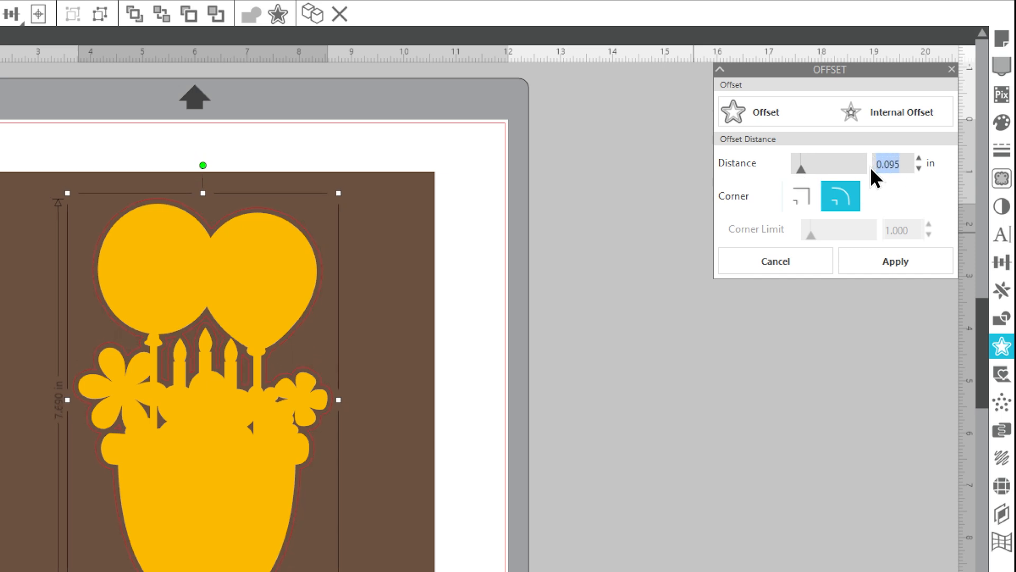
type("0.15")
key("Return")
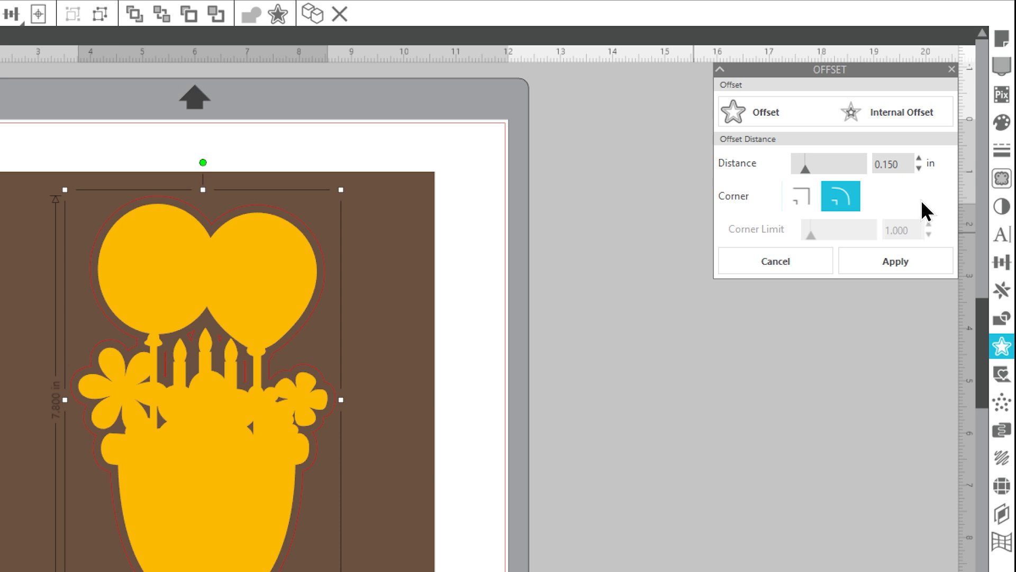
left_click(911, 260)
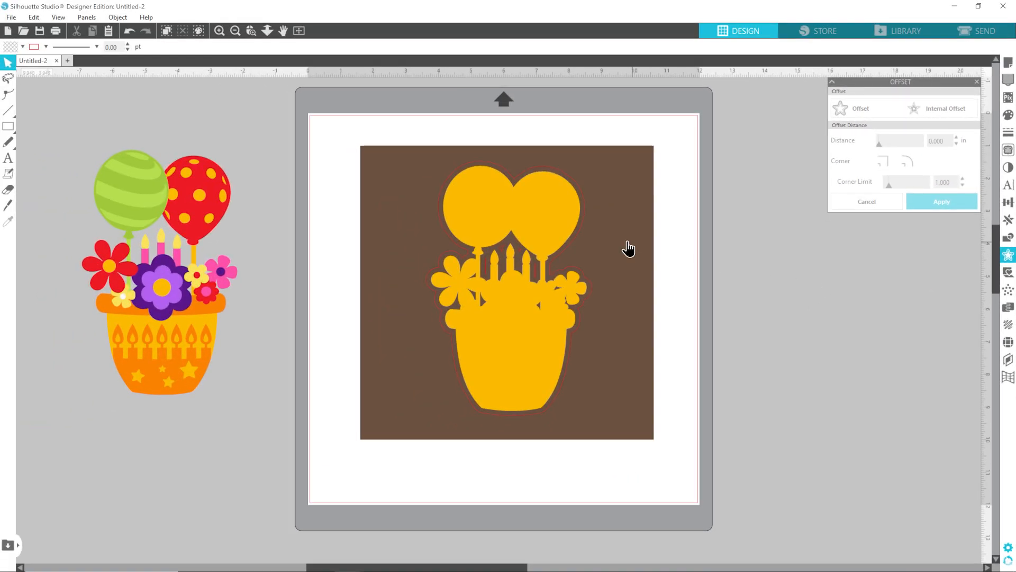
Move the yellow silhouette off the brown square and delete it, keeping only the offset outline.
left_click_drag(316, 268, 349, 284)
left_click_drag(575, 229, 786, 250)
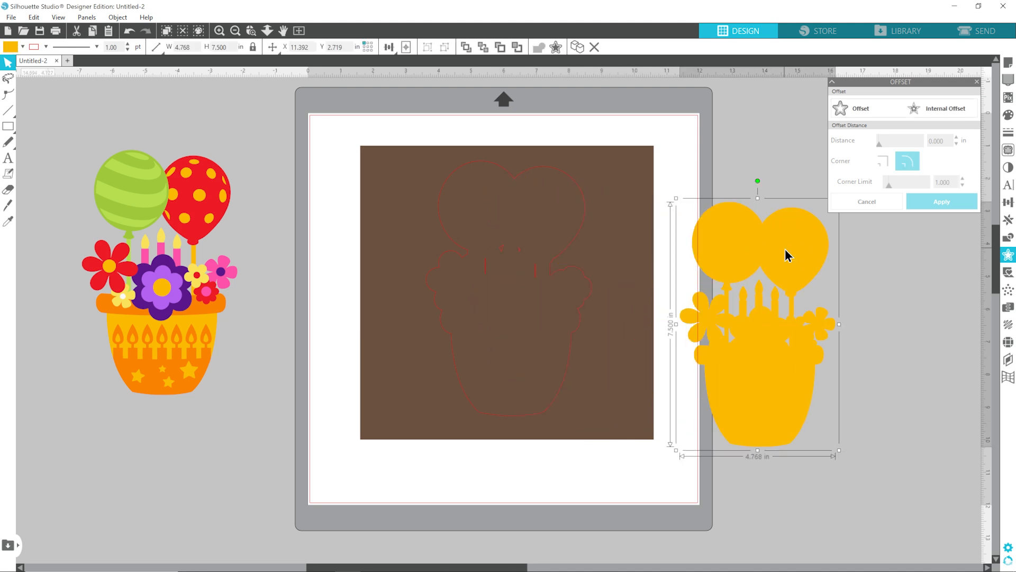
key("Delete")
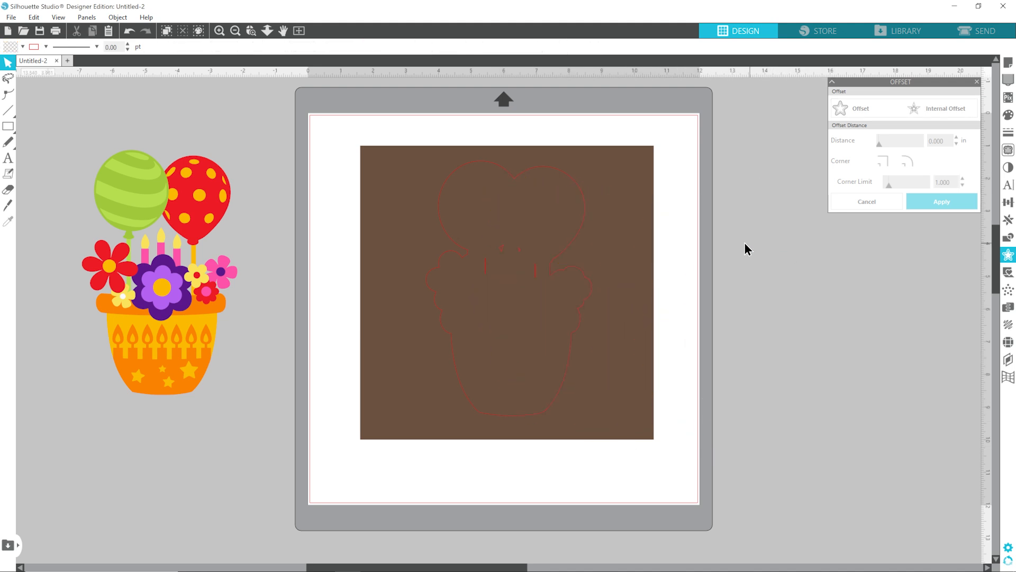
Select the offset outline on the brown square and fill it with white.
left_click(571, 214)
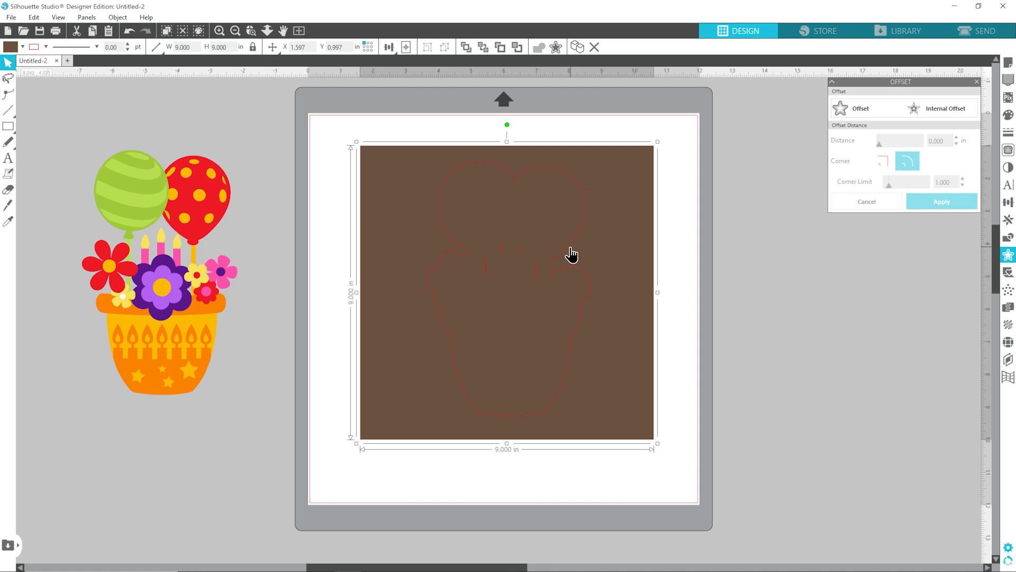
left_click(684, 253)
left_click(575, 274)
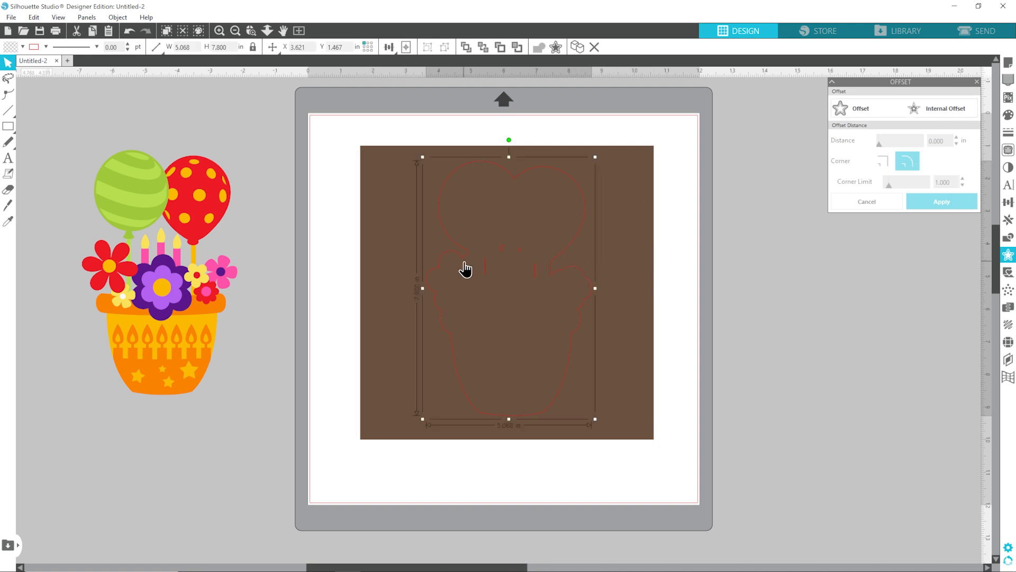
left_click(13, 51)
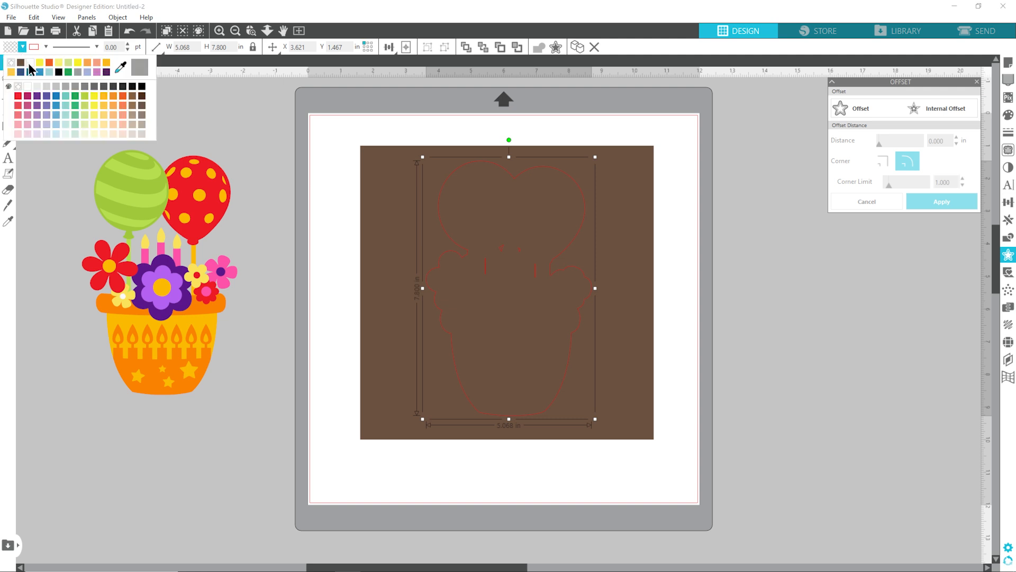
left_click(29, 63)
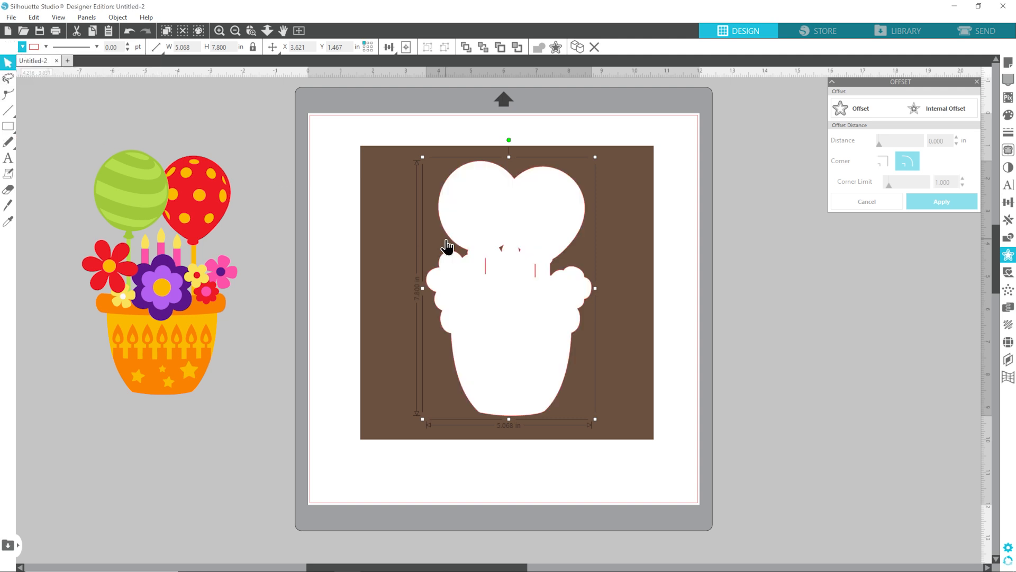
Edit the white offset's points and delete all points of the left triangular hole below the balloons.
left_click(219, 30)
left_click(219, 30)
left_click(219, 30)
scroll(347, 151, "up", 1)
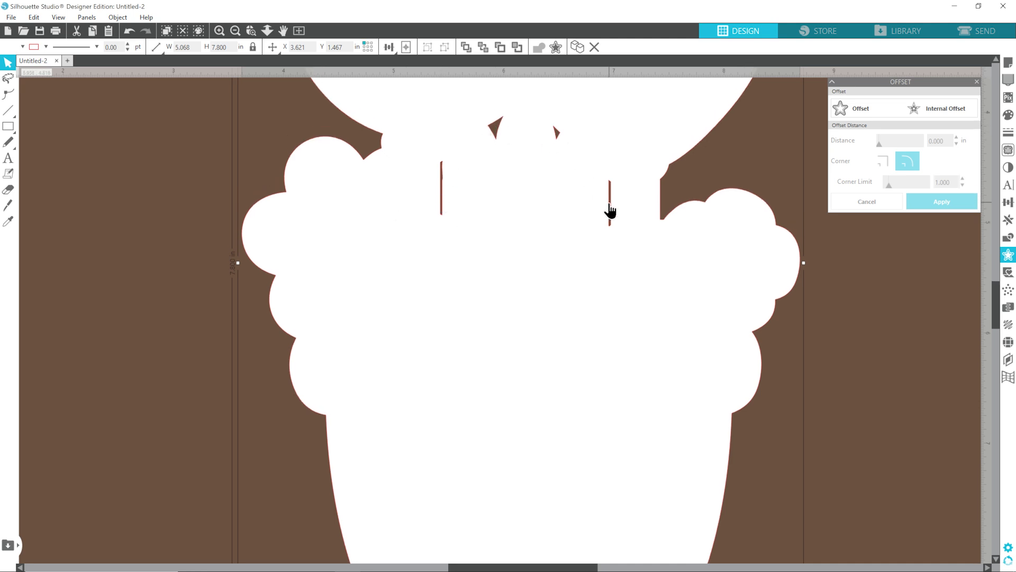
scroll(538, 307, "up", 2)
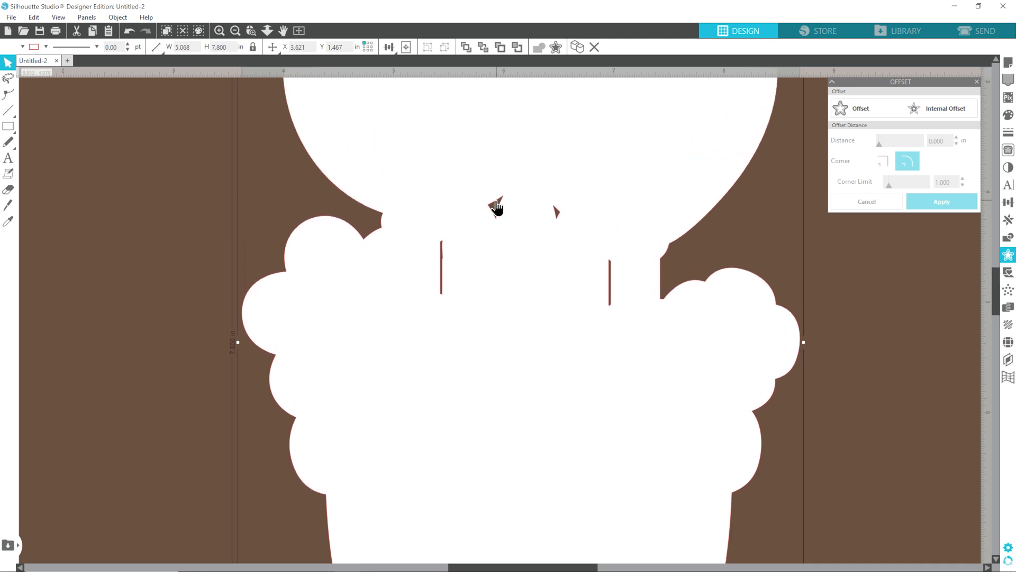
scroll(565, 302, "up", 2)
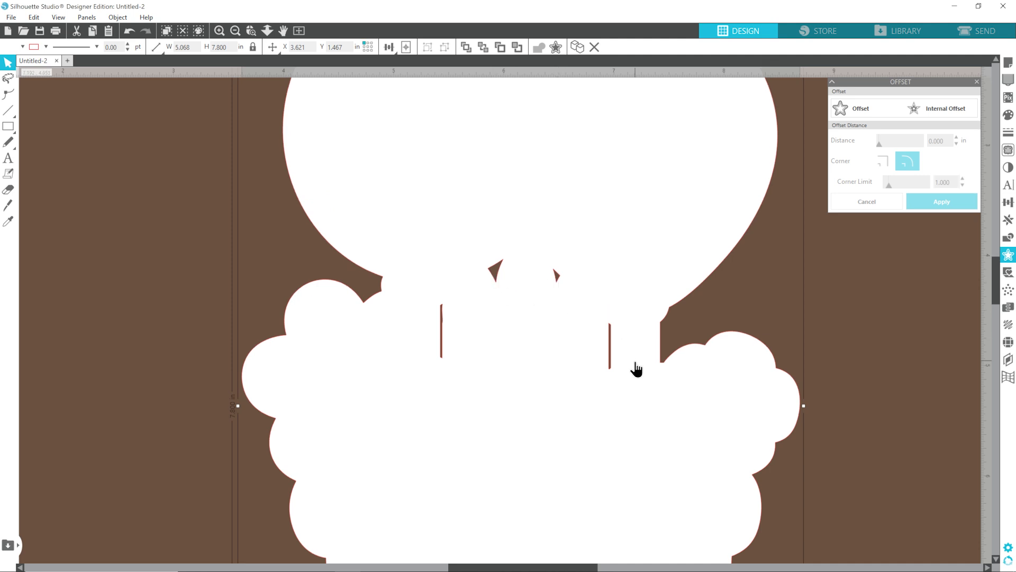
scroll(532, 338, "up", 1)
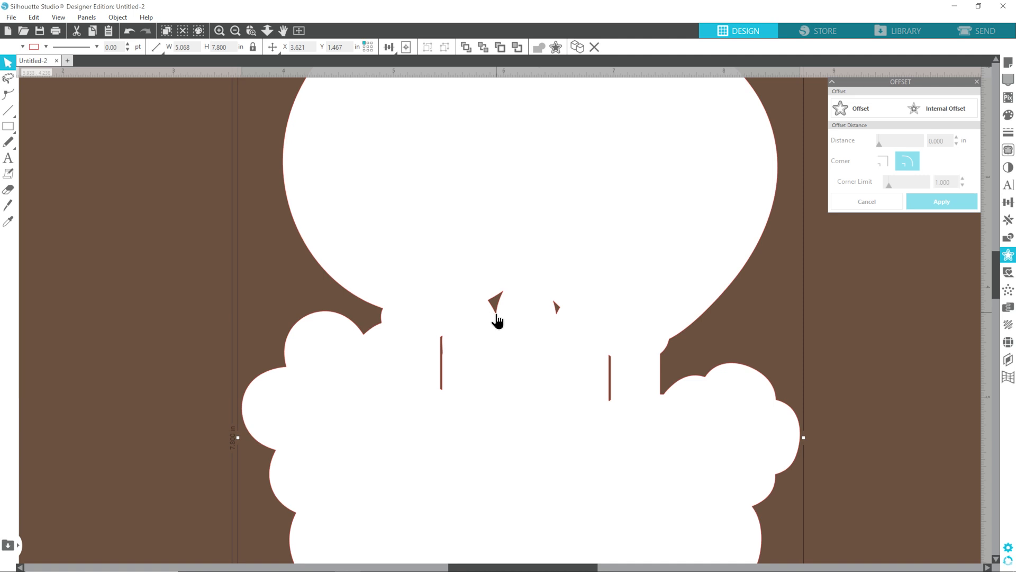
double_click(497, 314)
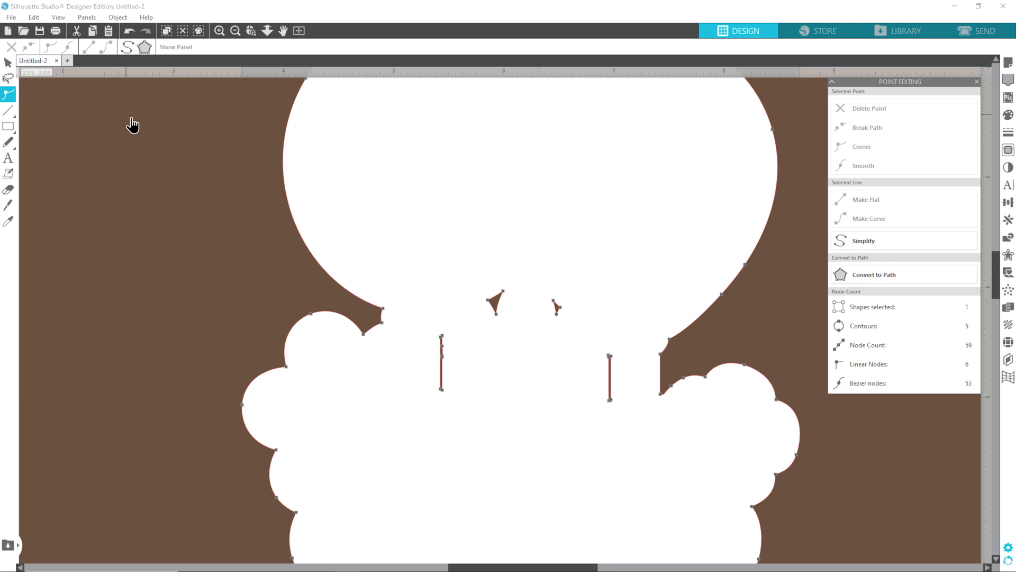
left_click(219, 30)
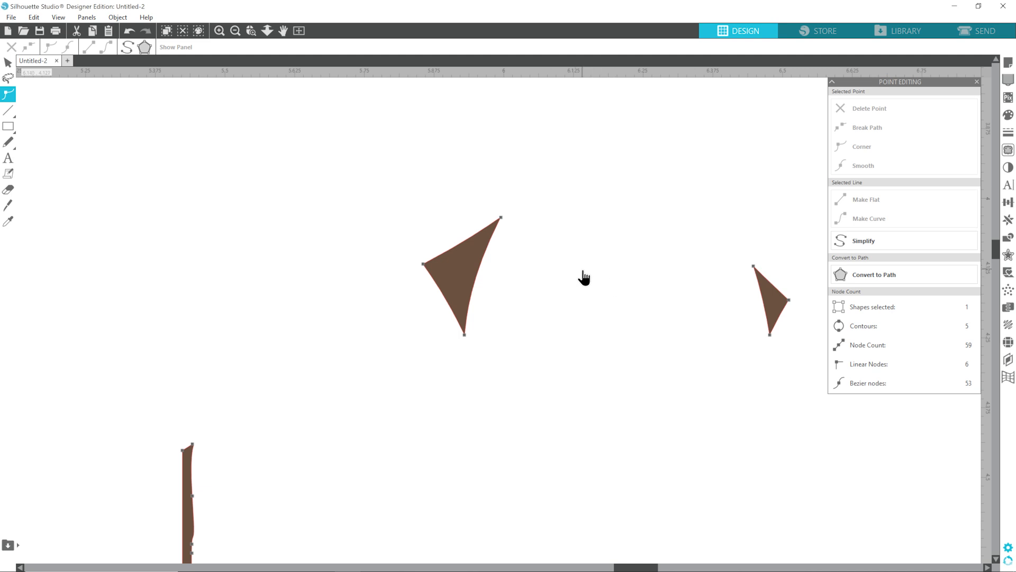
left_click(501, 217)
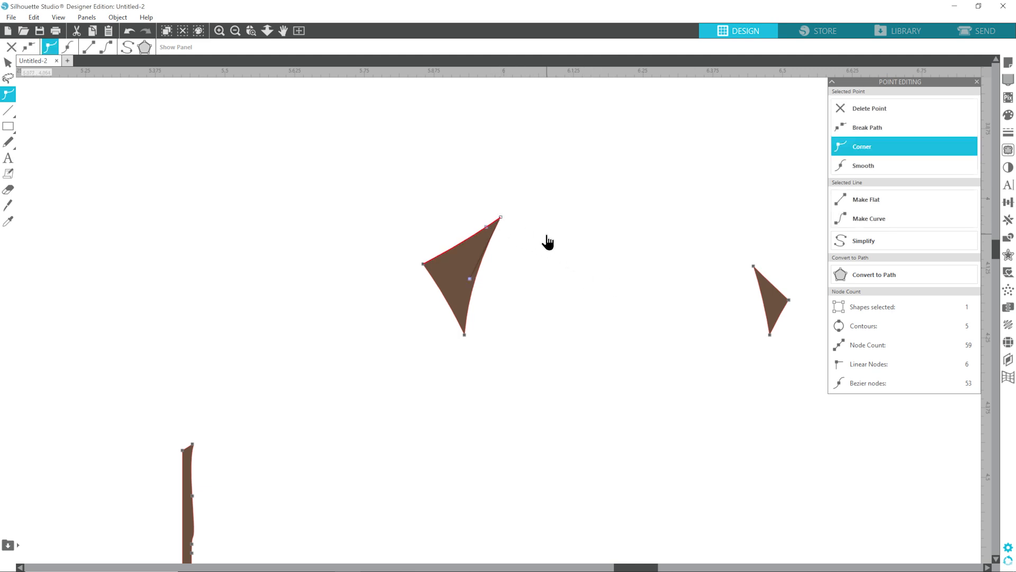
key("Delete")
key("Delete")
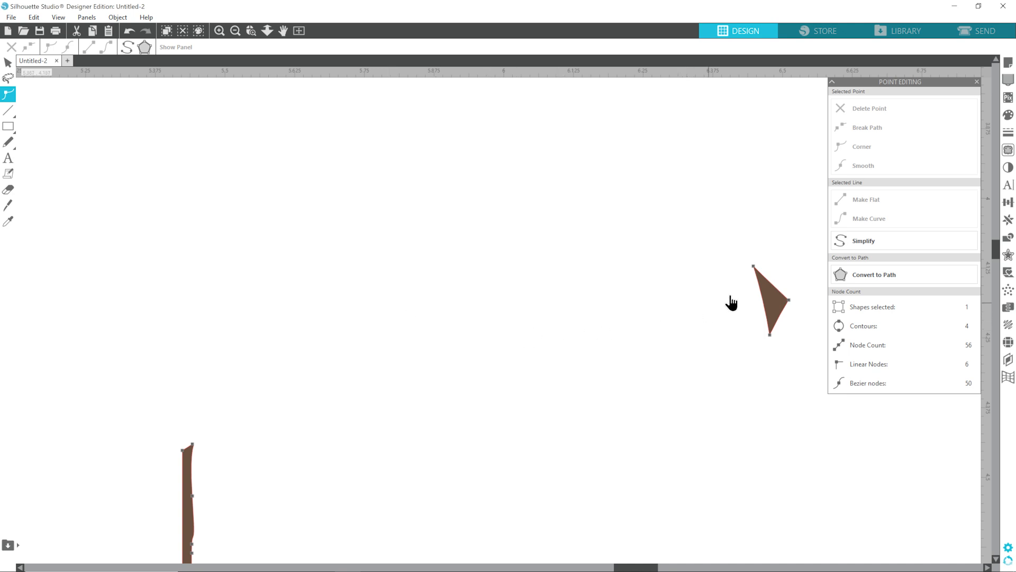
Remove the right triangular hole from the white offset by deleting its points.
left_click(754, 267)
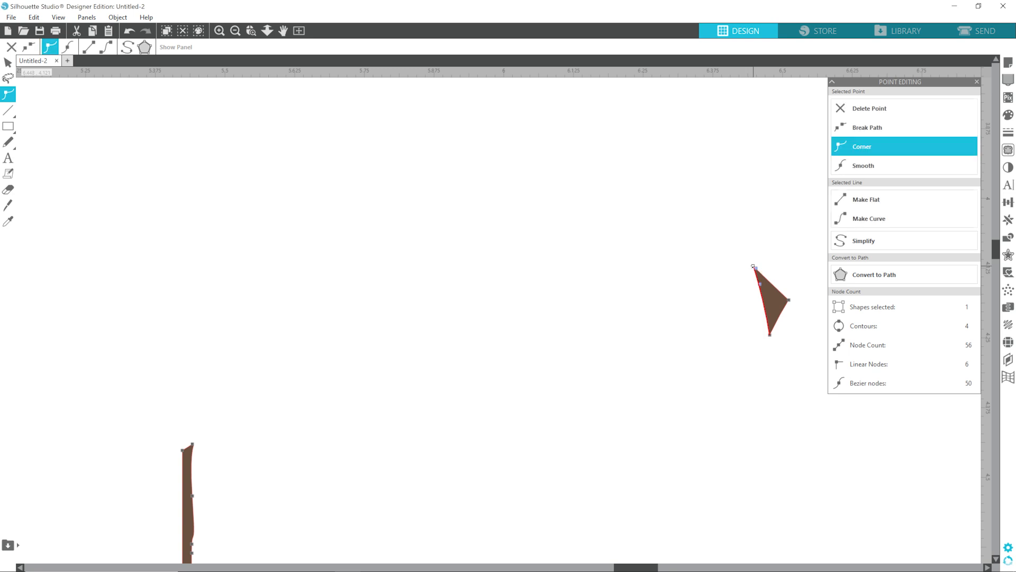
key("Delete")
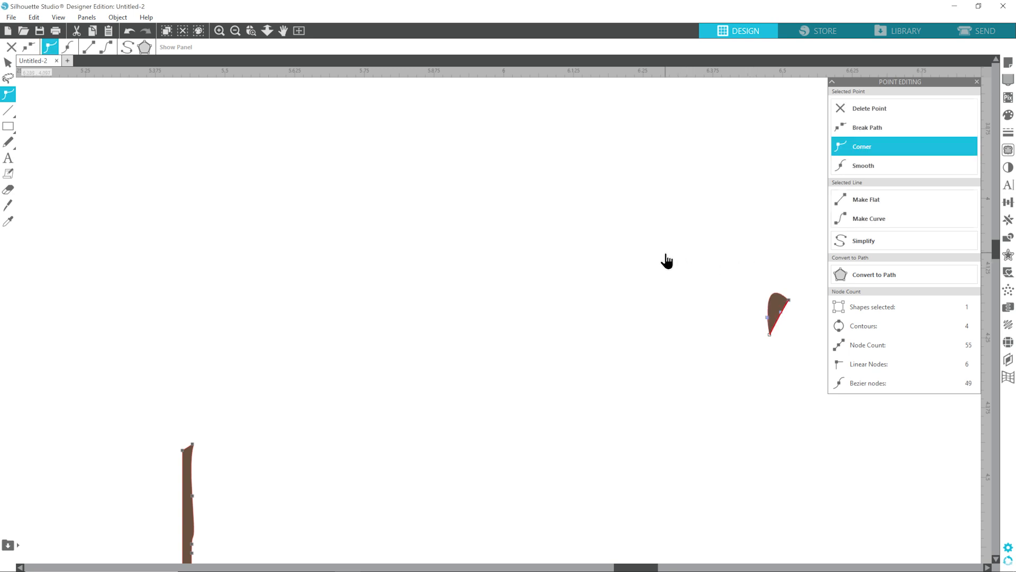
key("Delete")
Remove the left narrow vertical slit from the white offset by deleting all of its points.
scroll(647, 254, "down", 5)
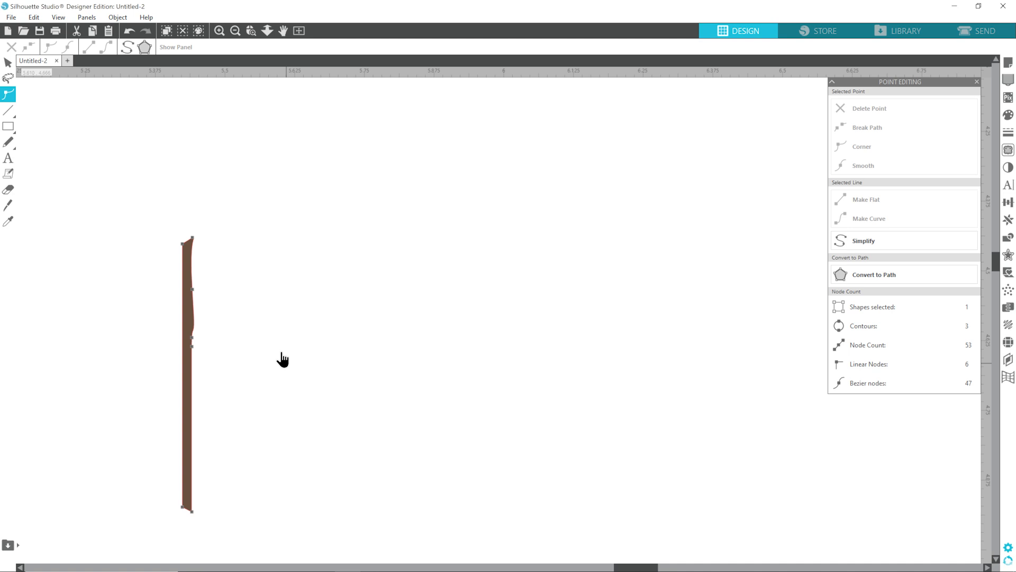
left_click(192, 239)
key("Delete")
key("Delete")
key("Delete")
key("Delete")
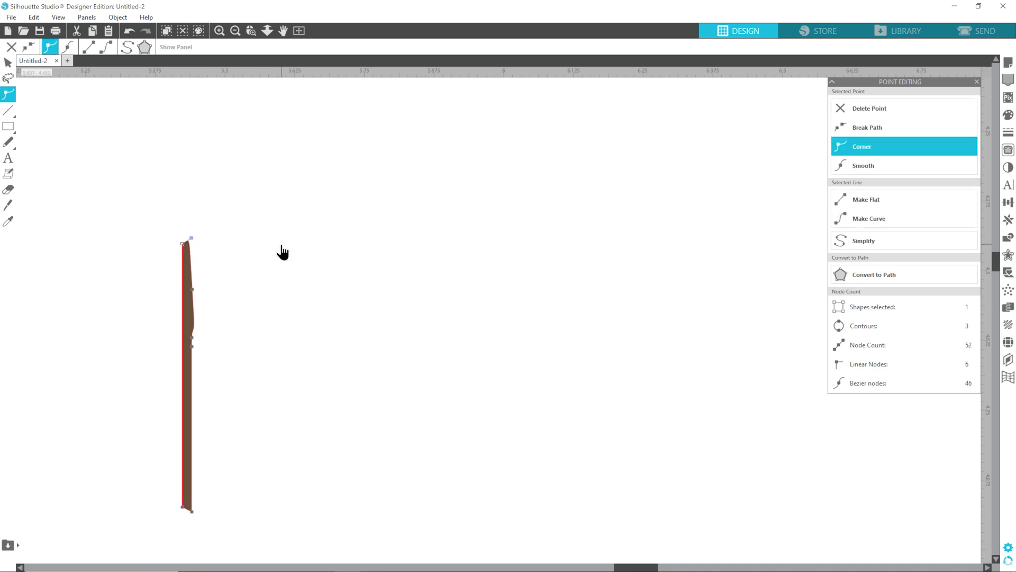
key("Delete")
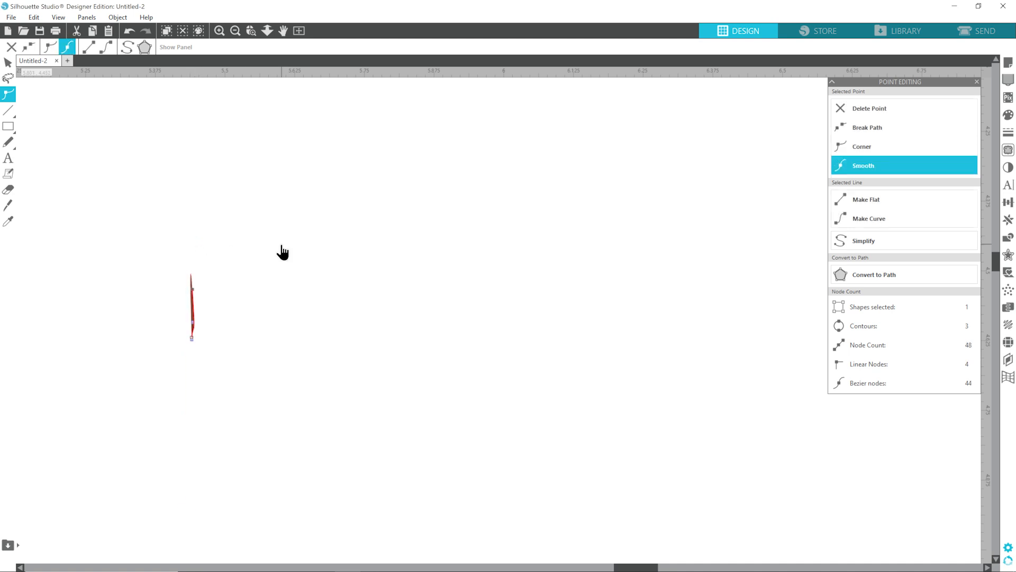
key("Delete")
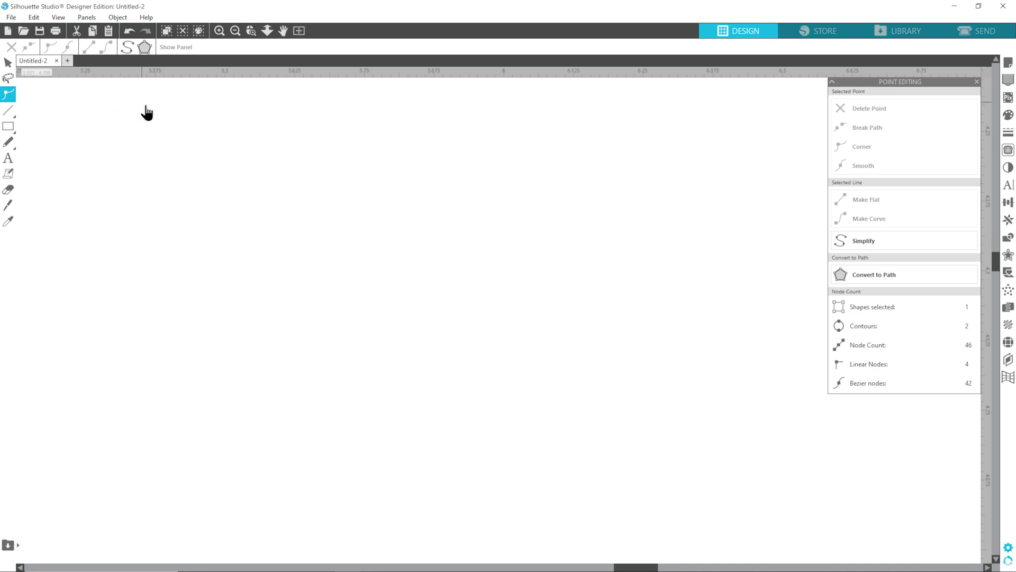
Delete all points of the remaining narrow vertical slit in the white offset.
left_click(235, 33)
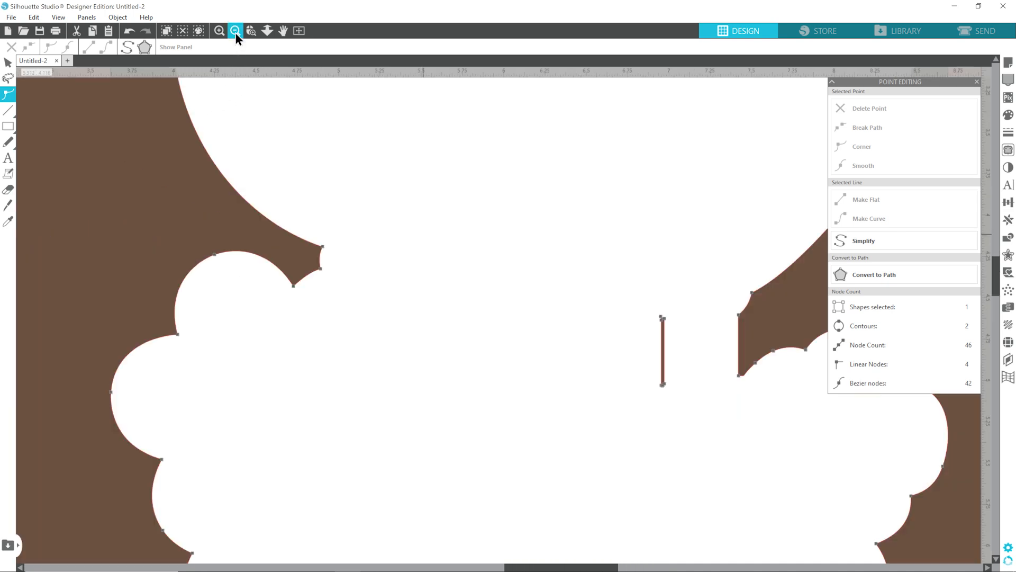
left_click(664, 318)
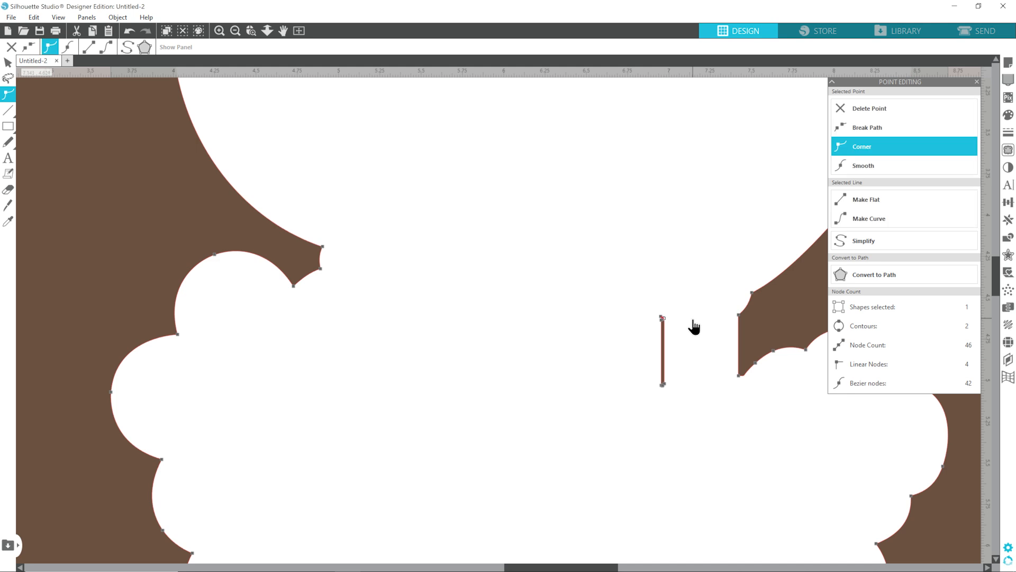
key("Delete")
key("Delete")
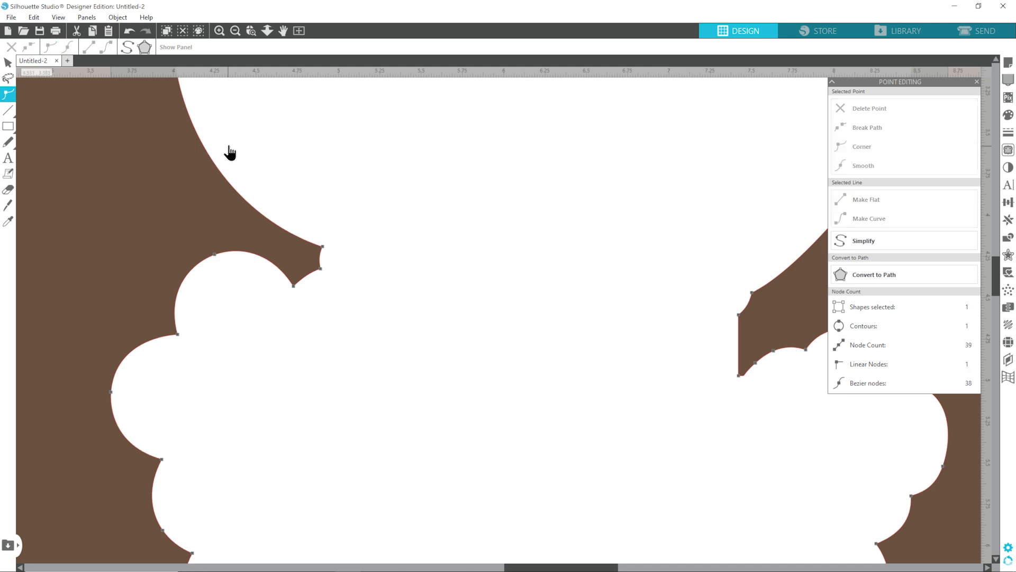
Select all pieces of the coloured birthday flower pot design beside the mat and group them.
left_click(236, 32)
left_click(235, 31)
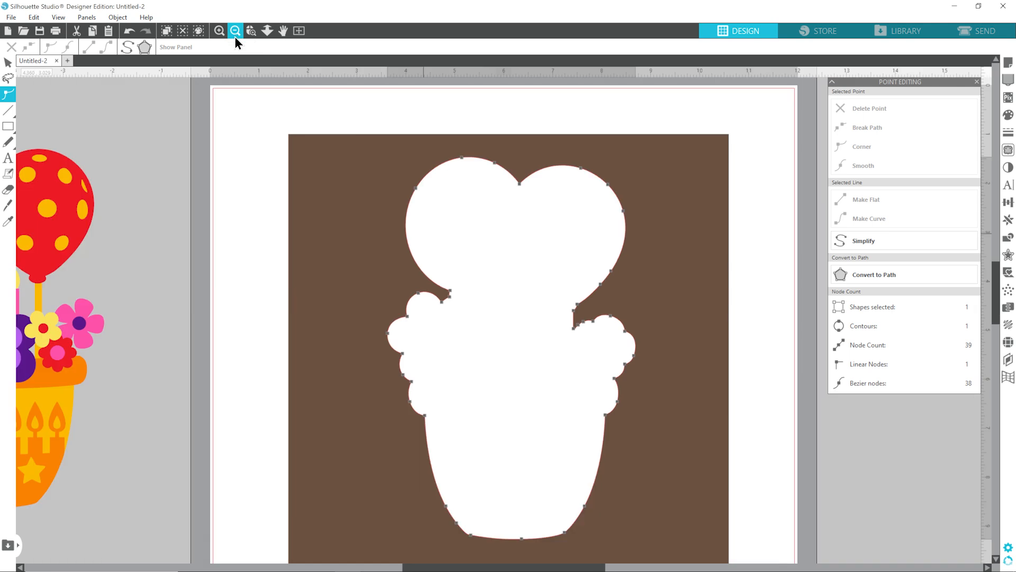
left_click(235, 31)
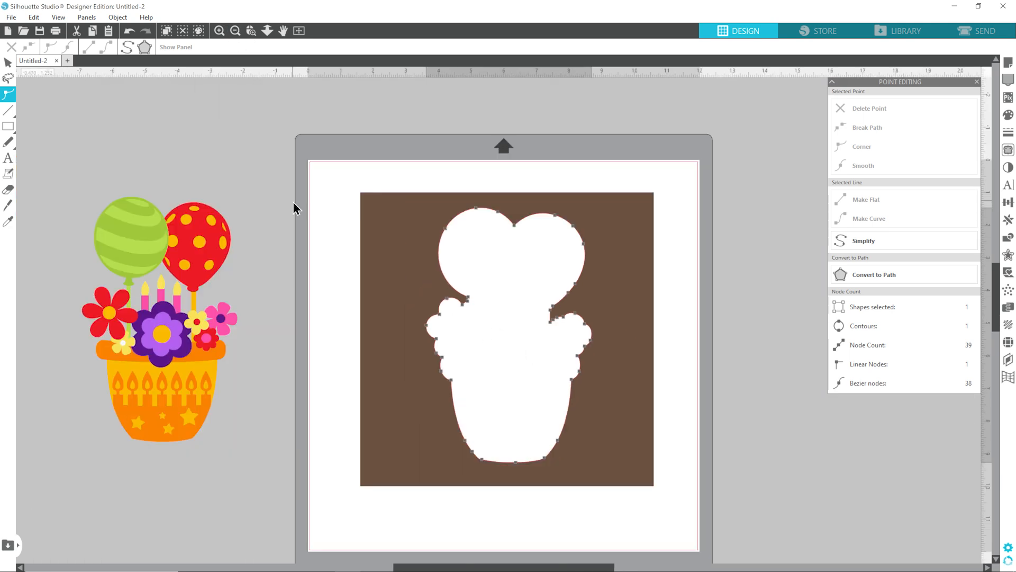
left_click_drag(58, 174, 274, 481)
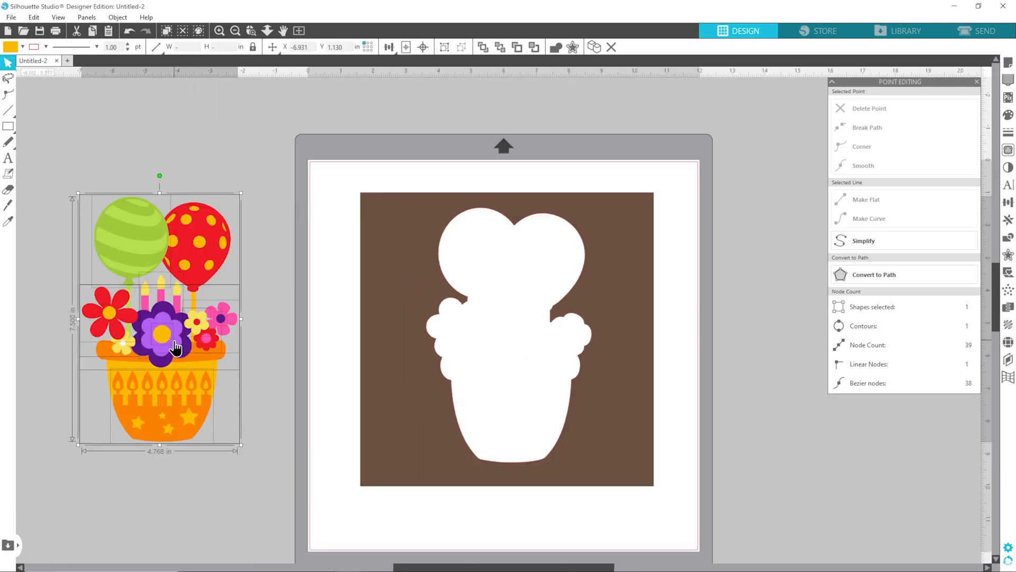
right_click(175, 341)
left_click(204, 219)
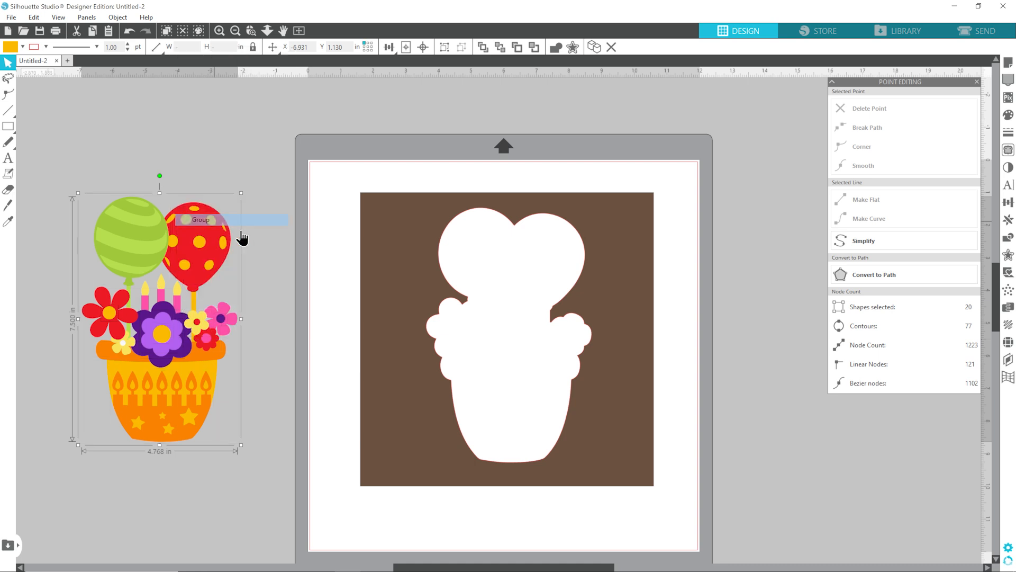
left_click(293, 311)
Move the grouped flower pot design onto the brown square, bring it to the front and centre it over the white offset.
left_click_drag(231, 257, 475, 269)
right_click(396, 261)
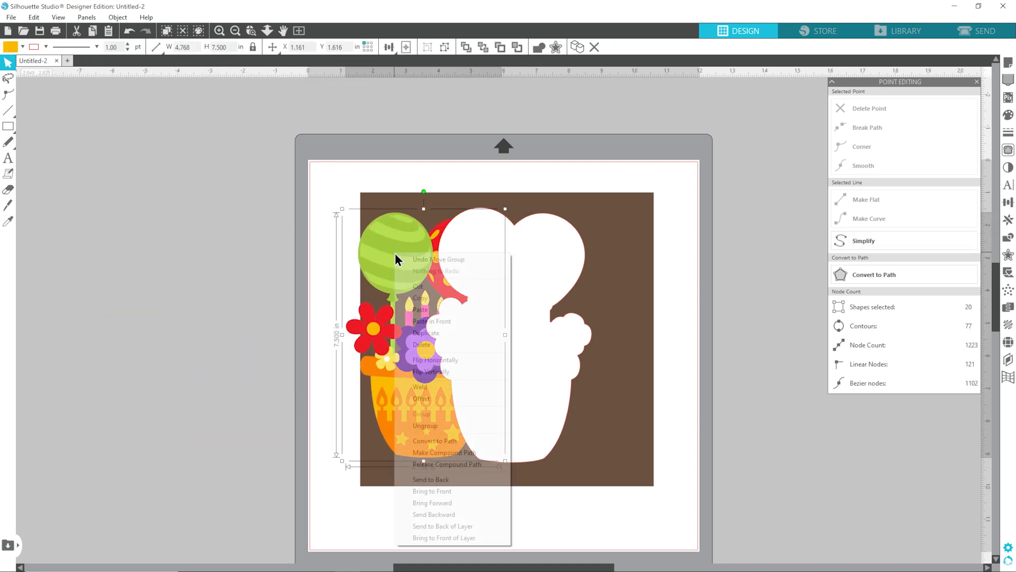
left_click(462, 479)
left_click_drag(415, 260, 499, 257)
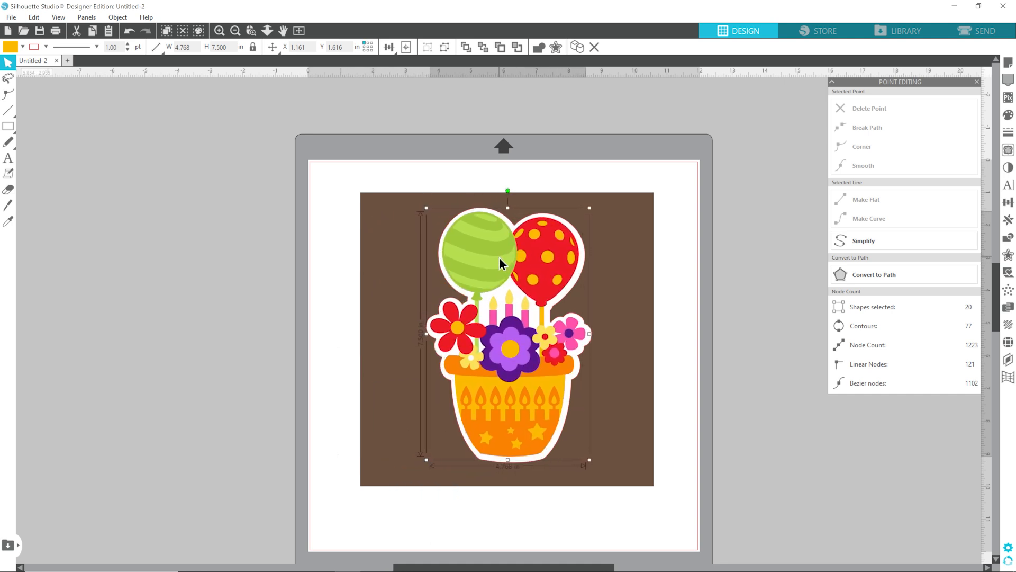
left_click(633, 271)
left_click(713, 264)
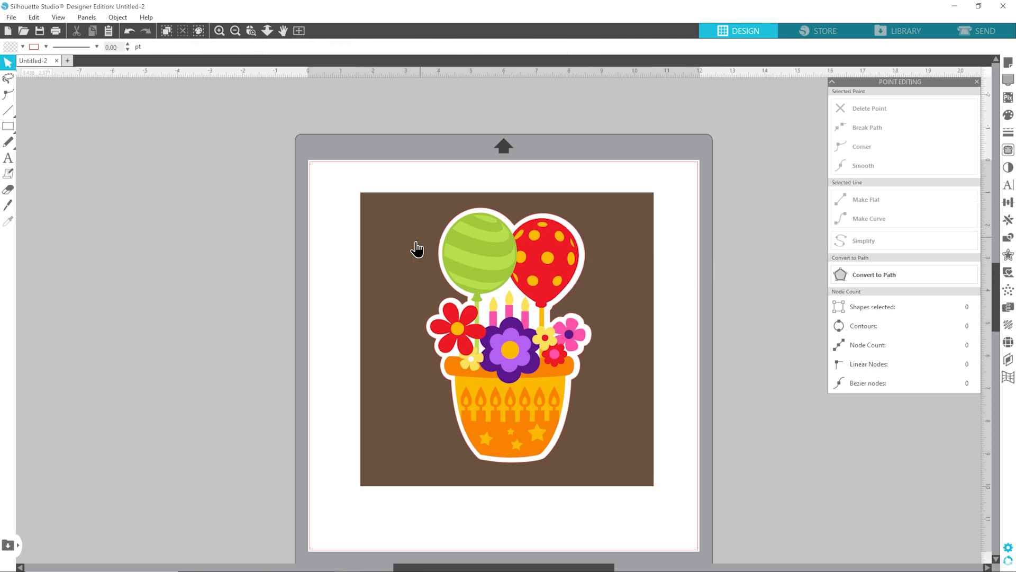
left_click(486, 254)
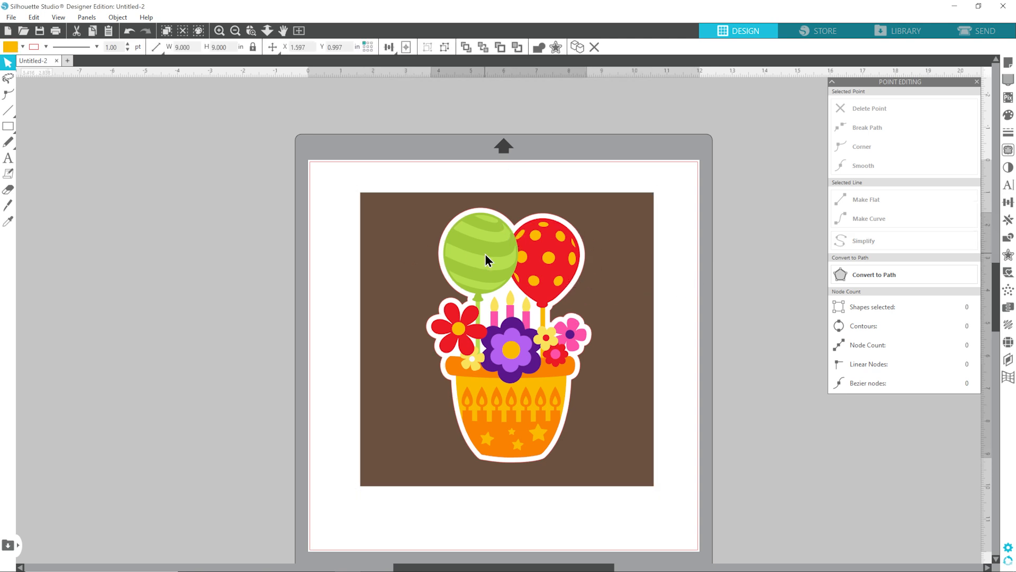
left_click(761, 319)
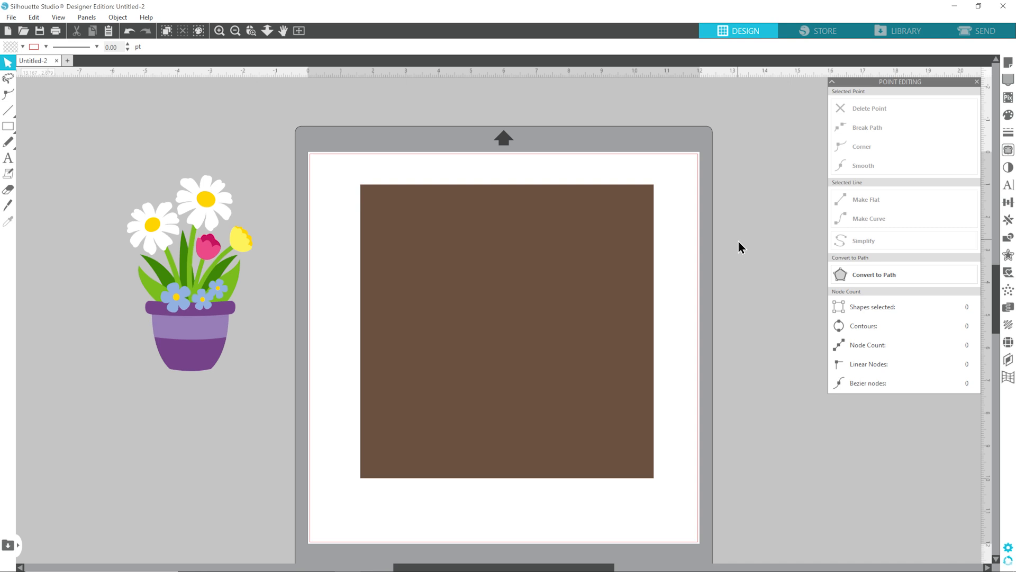
Try the daisy and tulip flower pot design near the centre of the brown square.
left_click_drag(201, 301, 510, 361)
key("Escape")
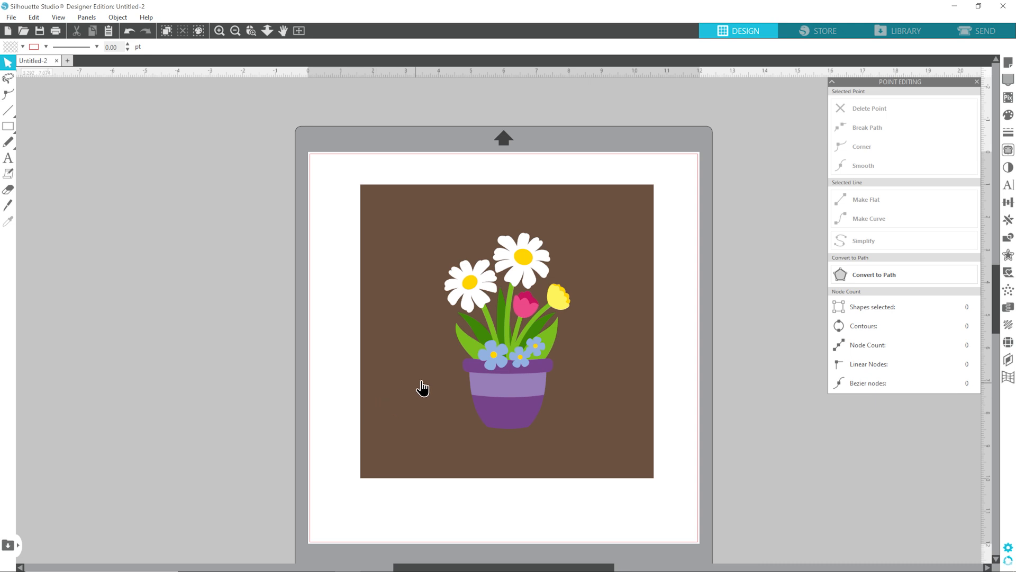
mouse_move(505, 384)
left_mouse_down()
mouse_move(487, 388)
mouse_move(500, 382)
left_mouse_up()
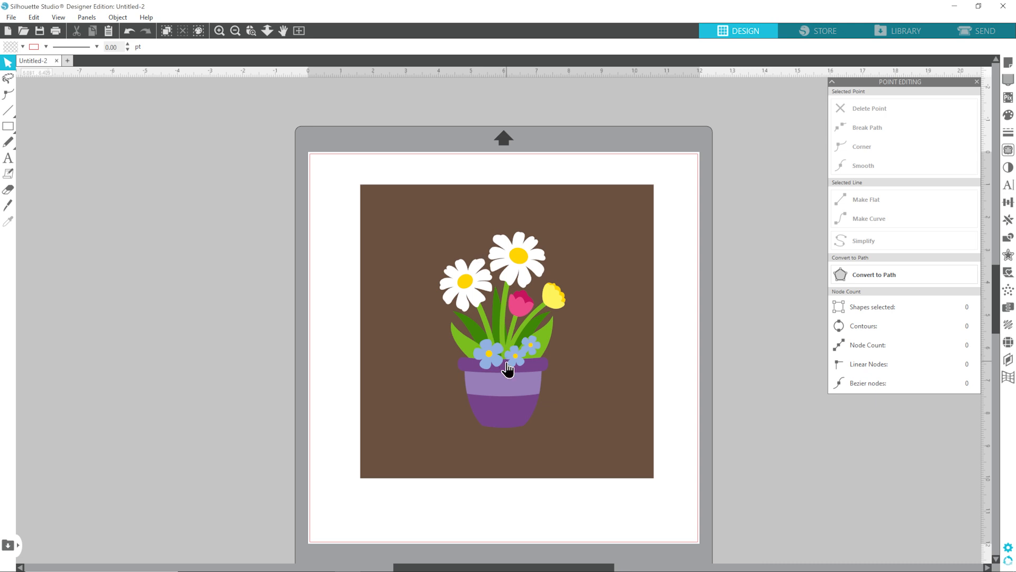
left_click_drag(507, 377, 516, 376)
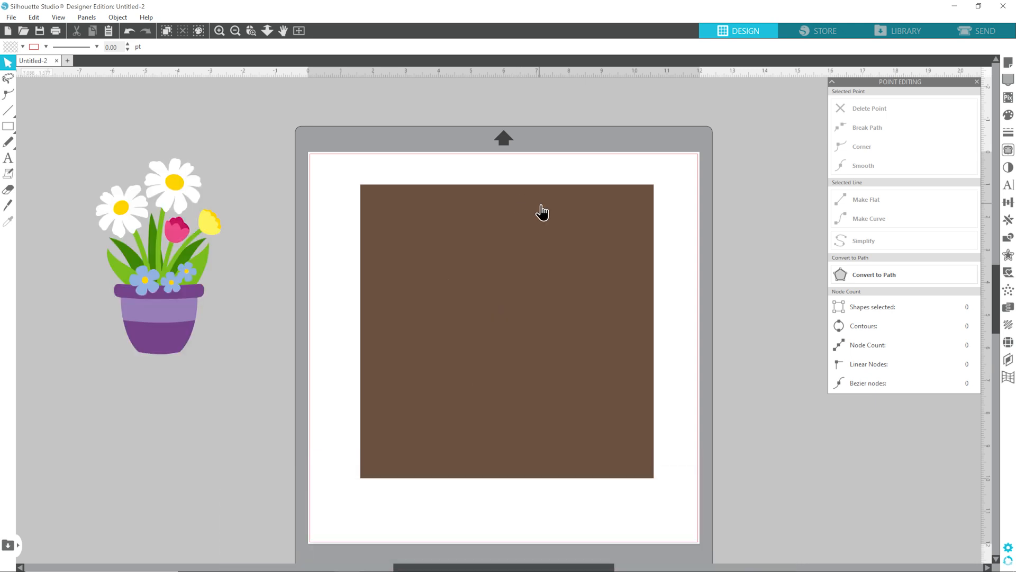
Adjust the brown square's position on the mat and paste a copy of it.
left_click_drag(540, 212, 531, 214)
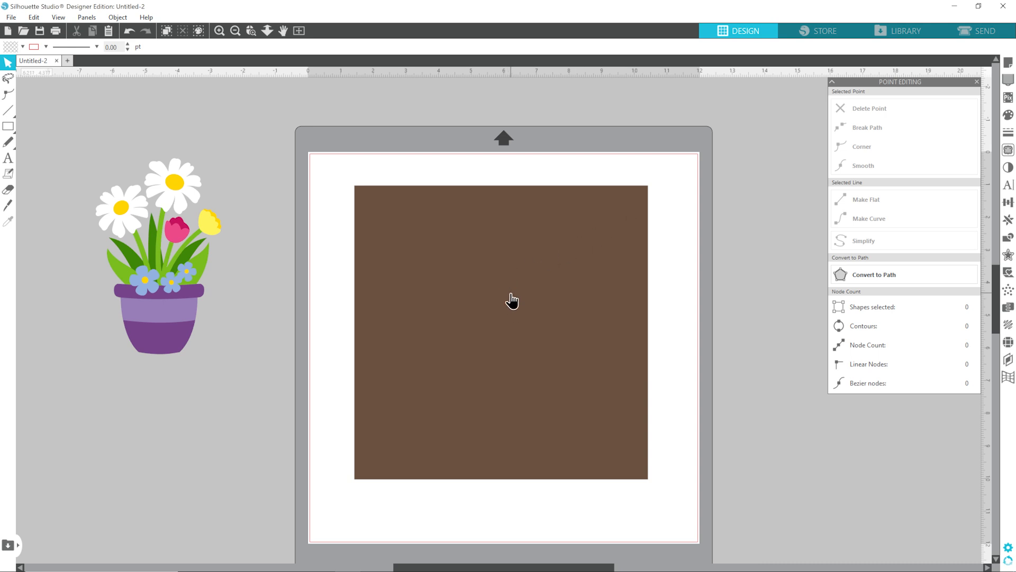
mouse_move(13, 131)
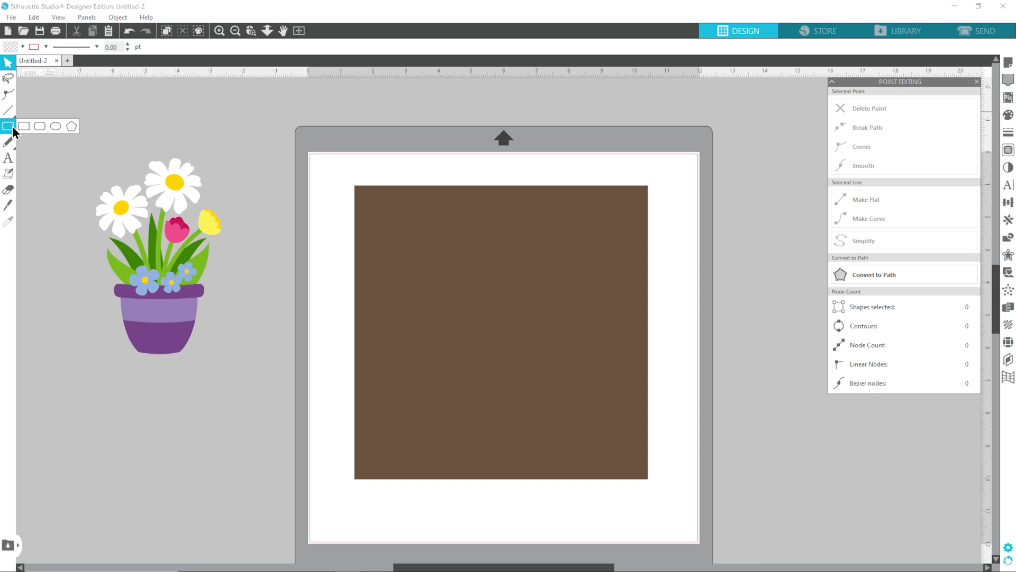
left_click_drag(468, 294, 469, 287)
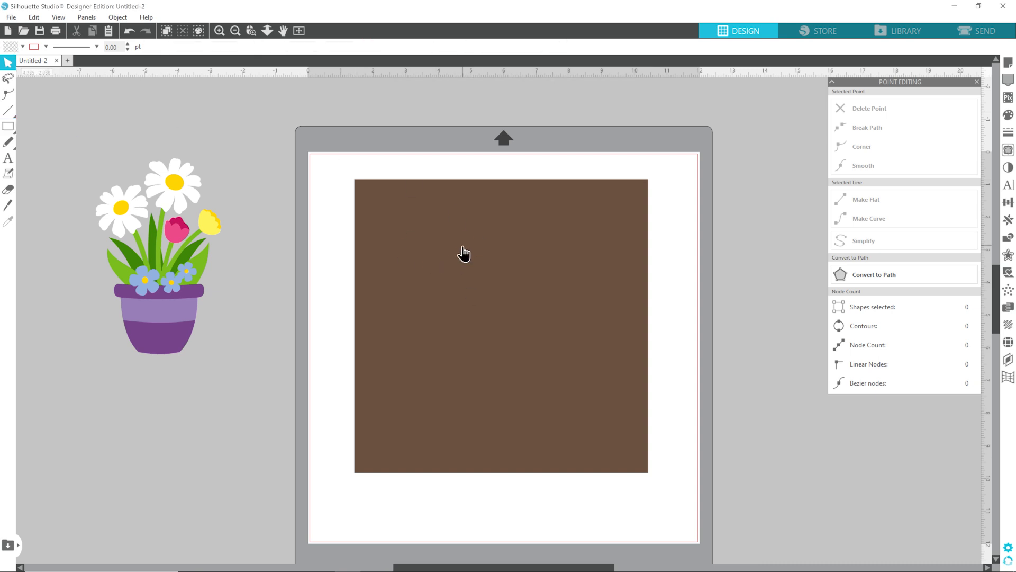
right_click(464, 254)
left_click(490, 290)
right_click(686, 211)
left_click(703, 252)
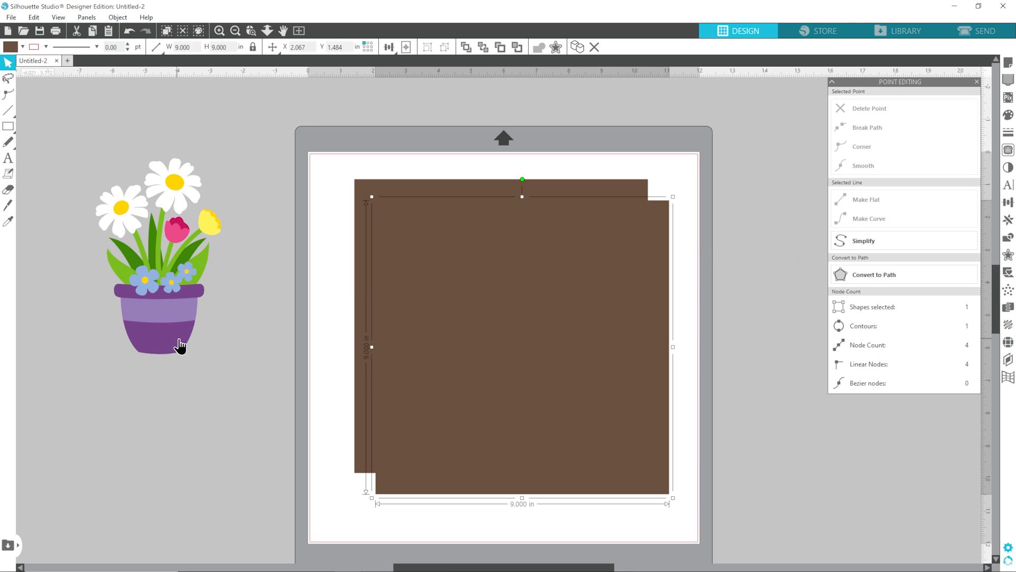
Fill the copied square with the pot's dark purple, resize it to 6.5 x 6.5 in and place it over the brown square.
left_click(9, 222)
left_click(162, 329)
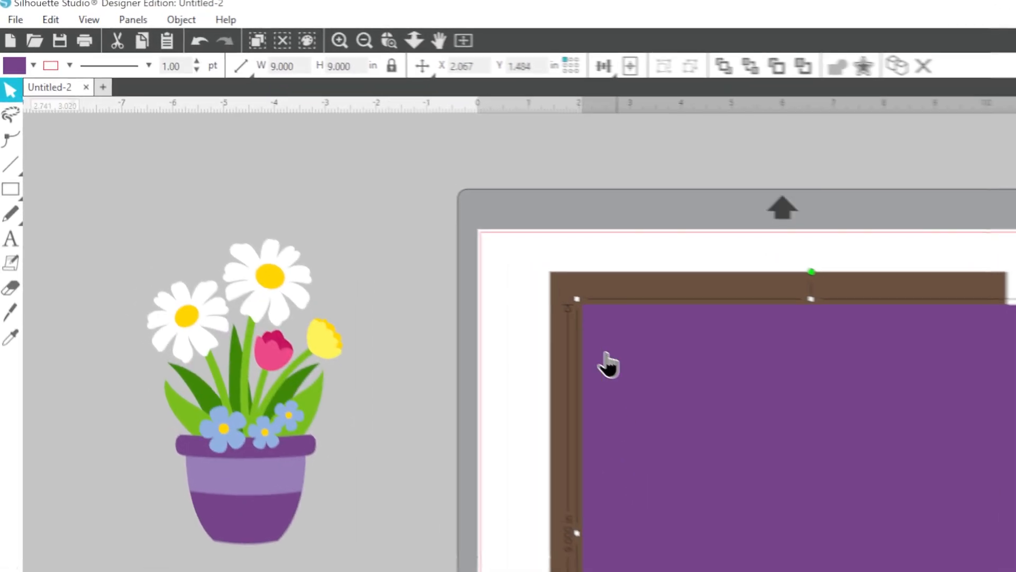
left_click(181, 50)
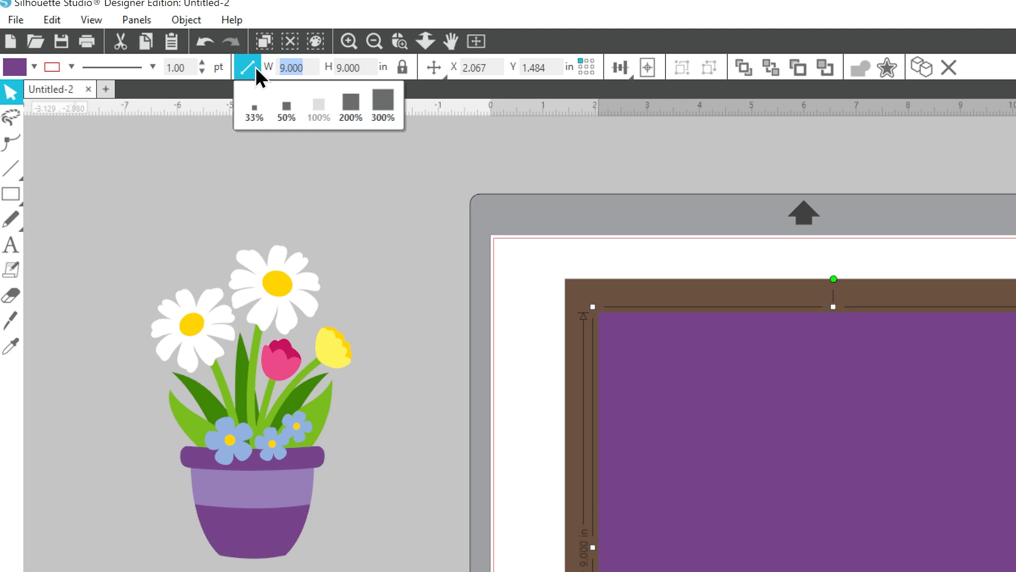
type("6.5")
key("Return")
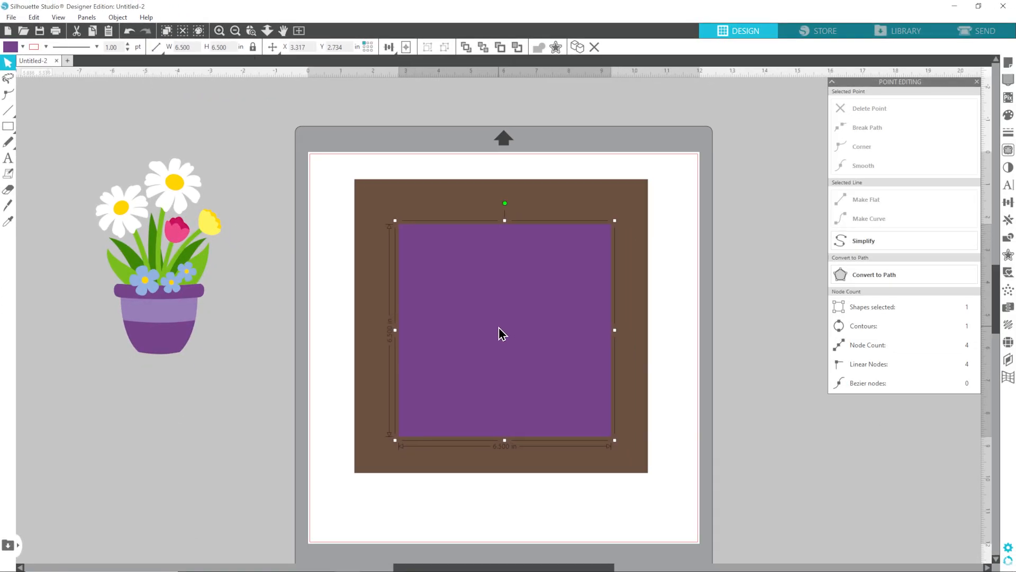
left_click(673, 250)
Recolour the 9 in brown square to pale pink.
left_click(631, 196)
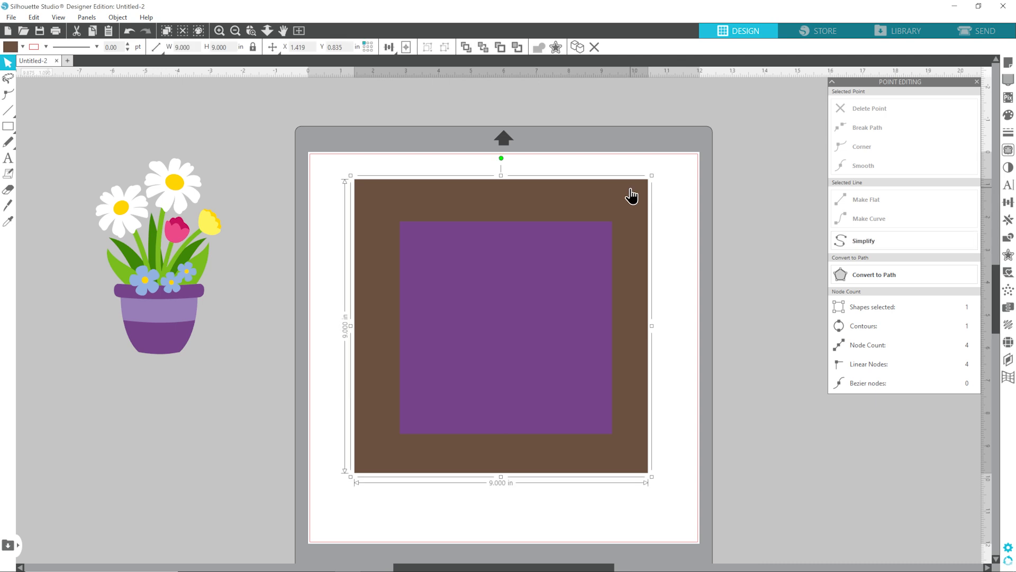
left_click(12, 47)
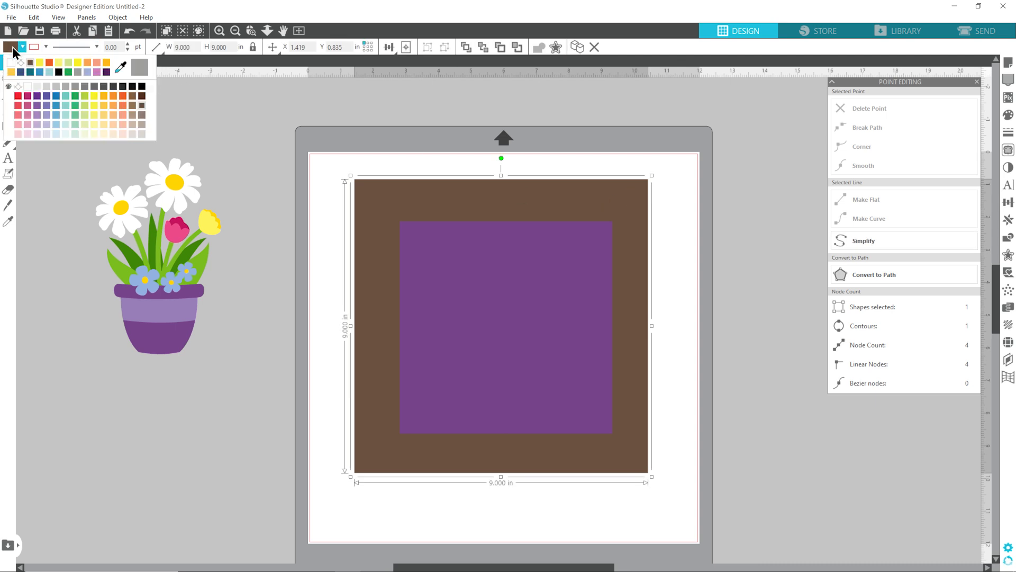
left_click(97, 72)
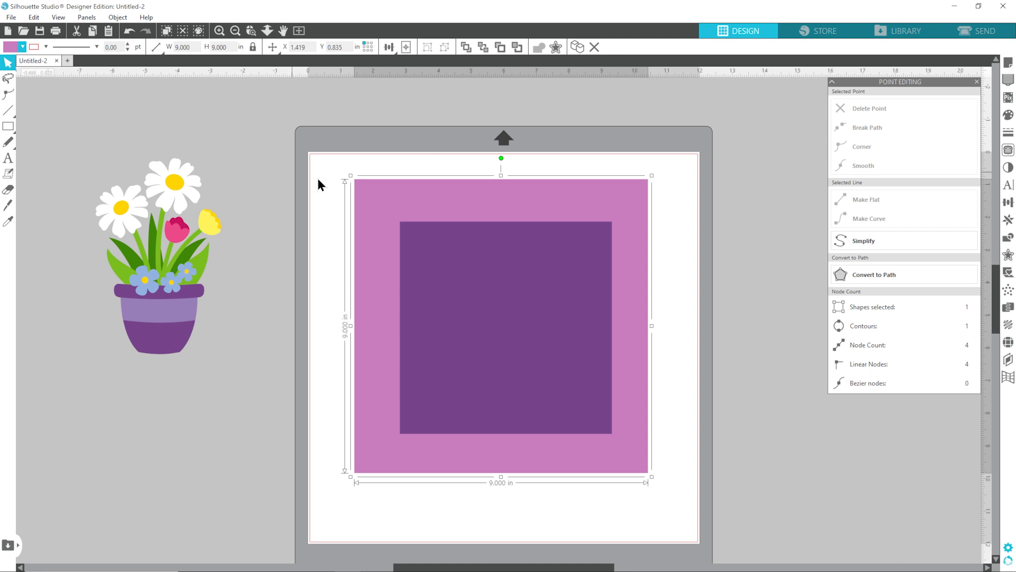
left_click(16, 48)
left_click(18, 46)
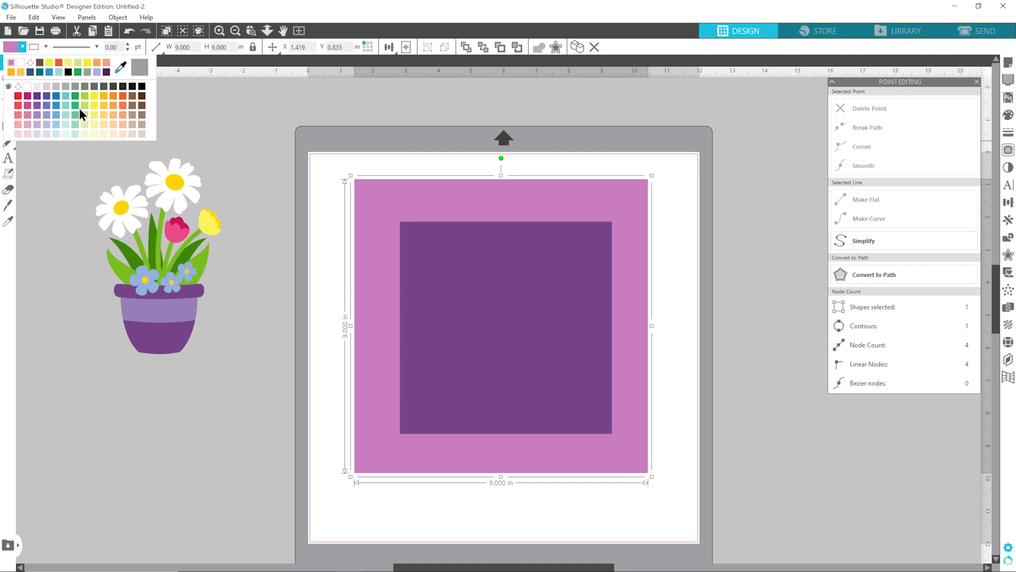
left_click(30, 134)
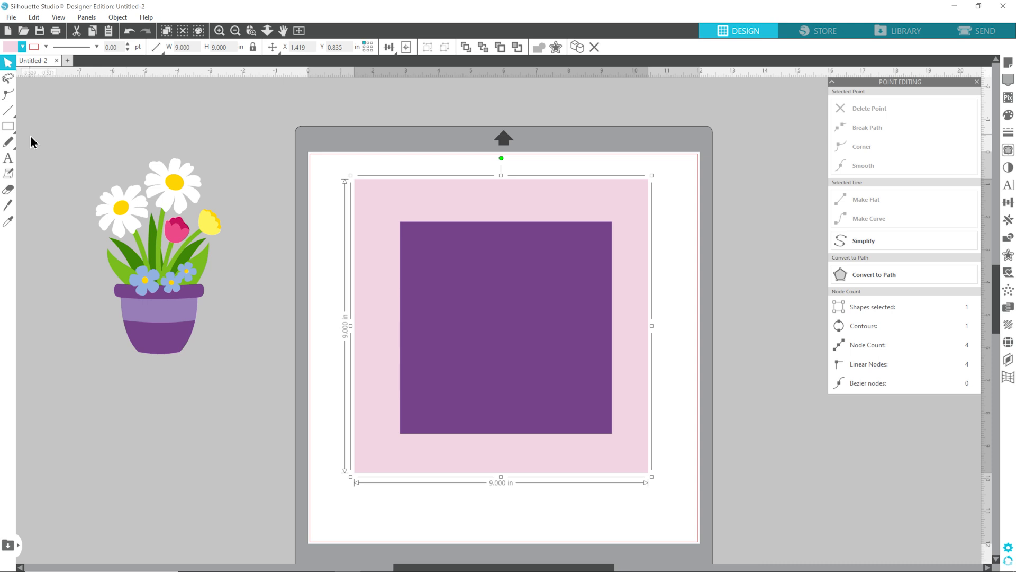
Nudge the pink and purple squares so the purple one sits roughly centred on the pink one.
left_click(454, 206)
left_click_drag(455, 201, 460, 207)
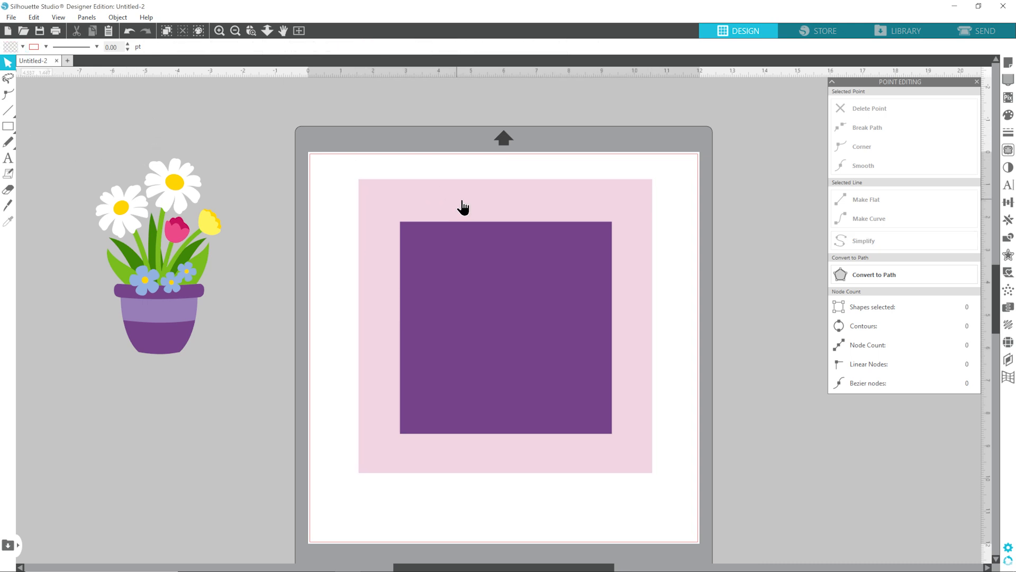
left_click(570, 264)
left_click_drag(572, 264, 560, 263)
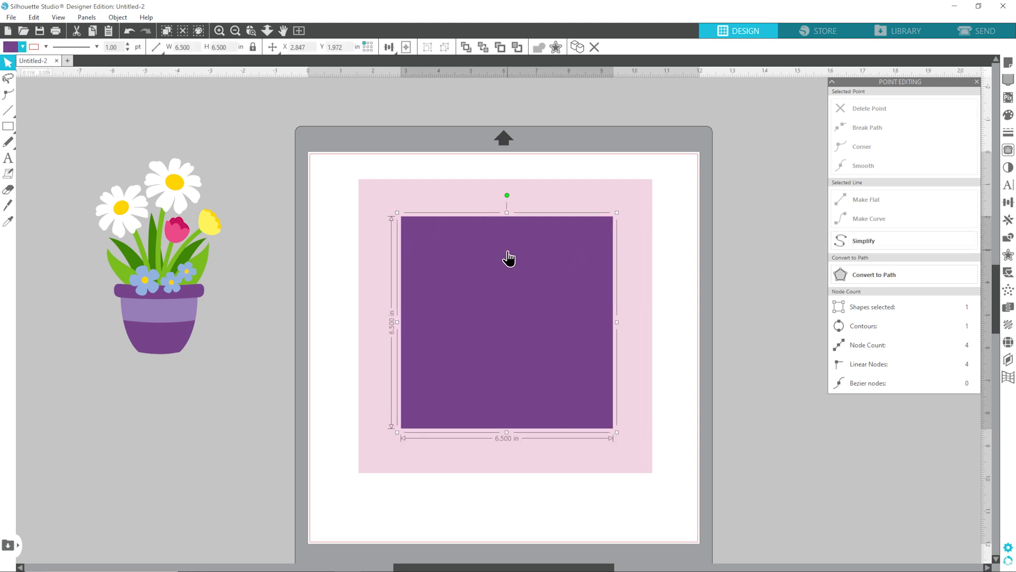
Try the flower pot design in front of the dark purple square.
left_click_drag(164, 313, 500, 348)
right_click(364, 322)
left_click(405, 265)
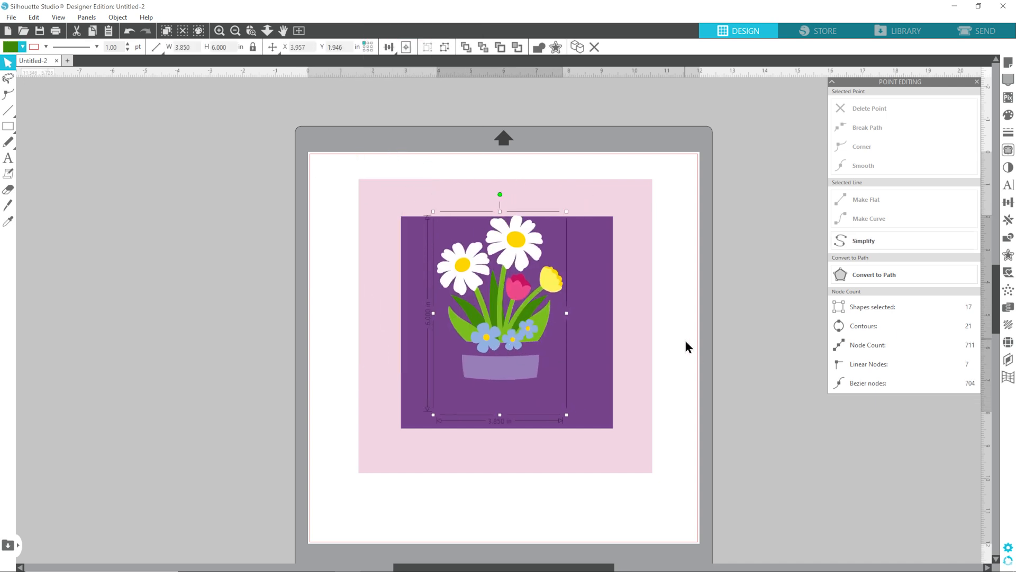
left_click_drag(538, 327, 264, 282)
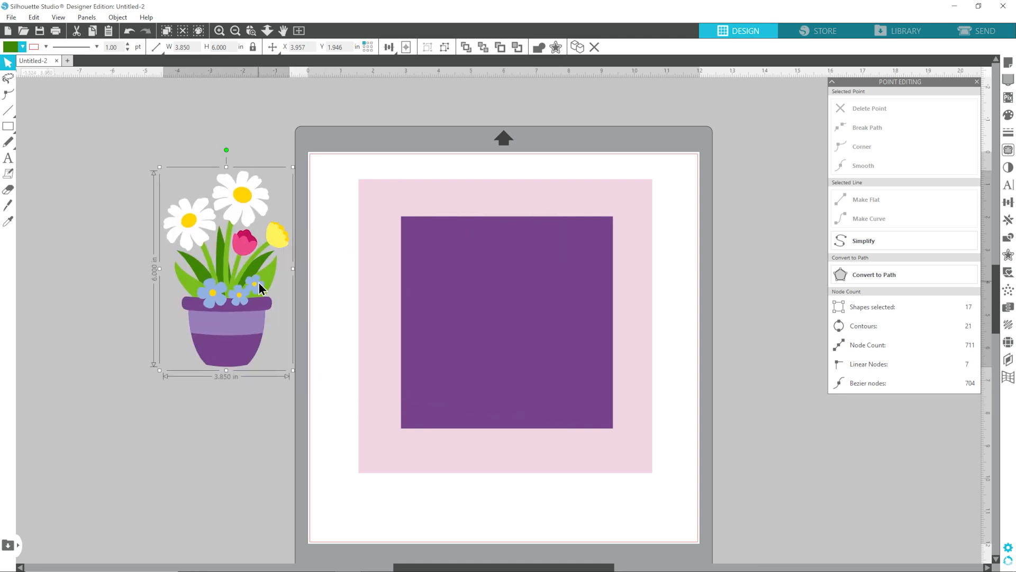
Paste a copy of the dark purple square and fill the copy with light lavender.
left_click(450, 287)
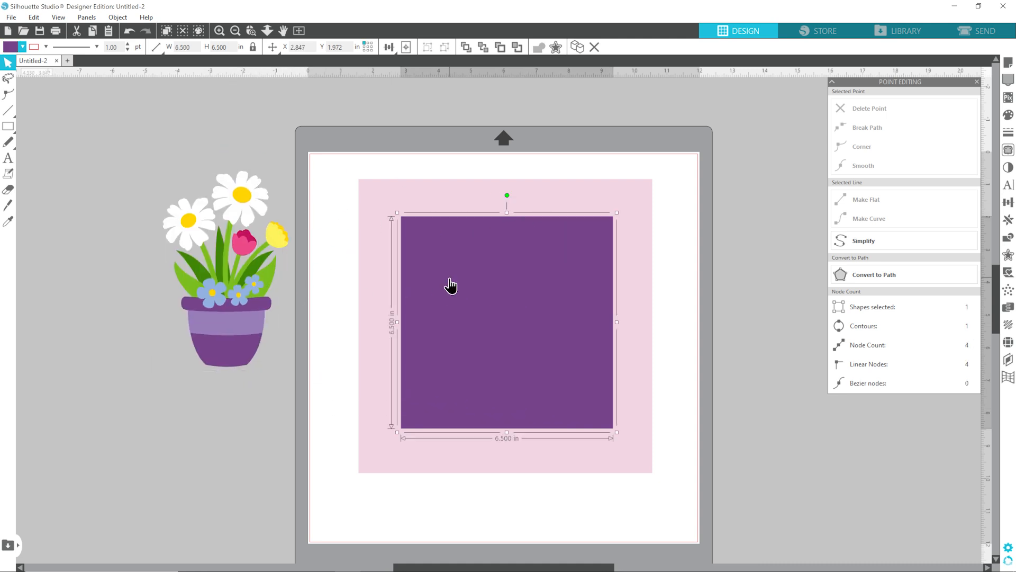
right_click(449, 287)
left_click(481, 325)
right_click(509, 288)
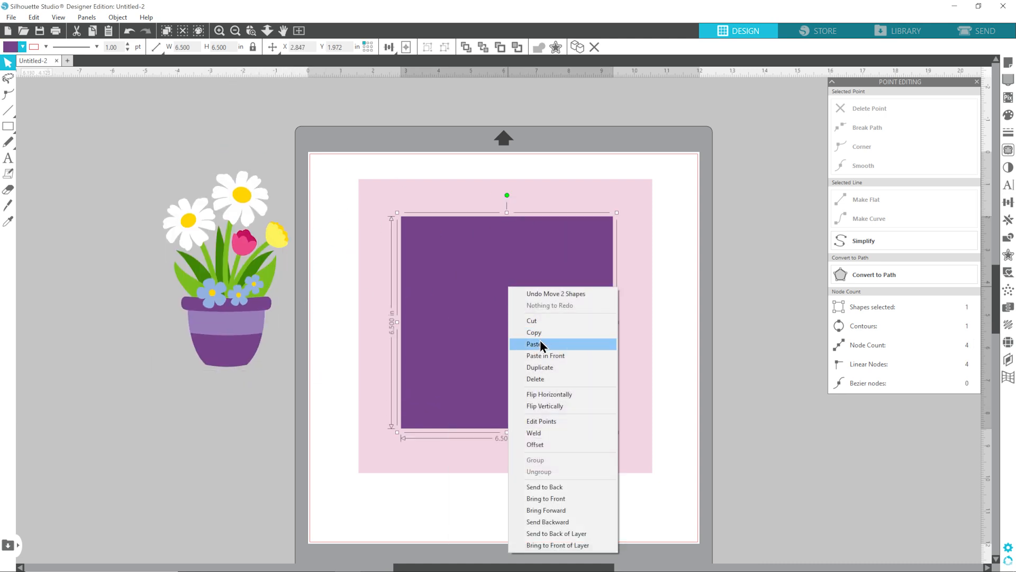
left_click(540, 344)
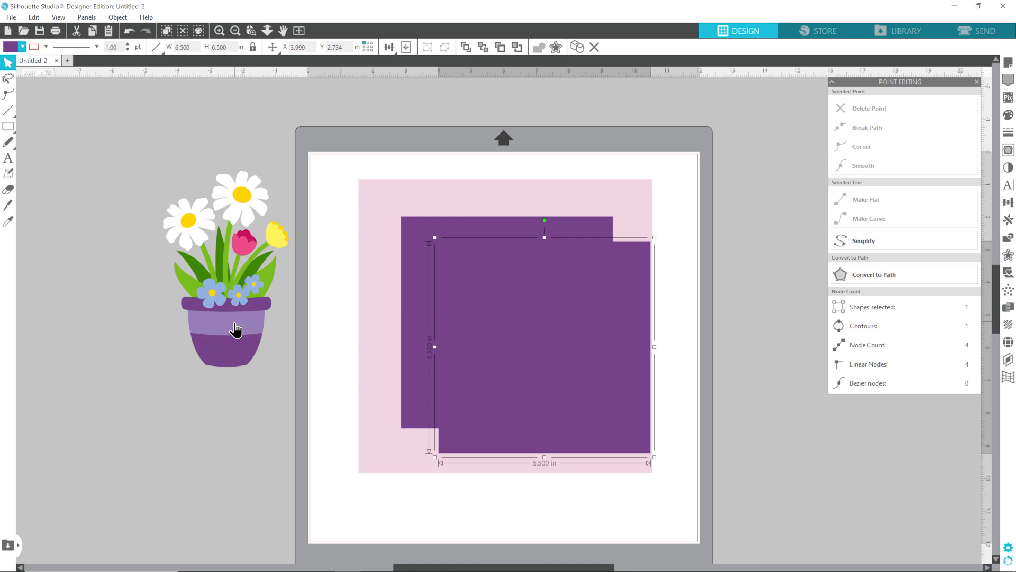
left_click(19, 47)
left_click(41, 133)
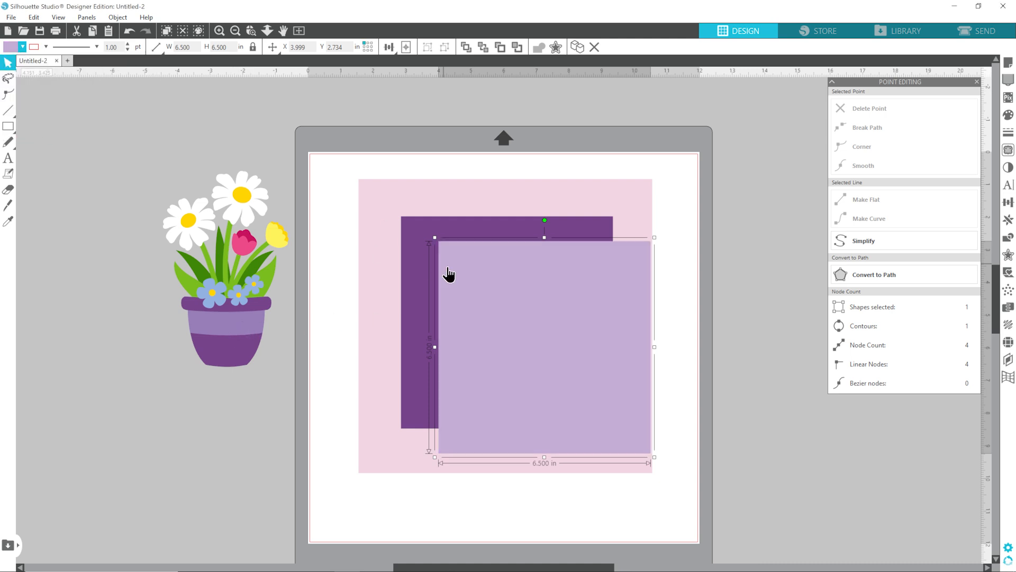
Resize the lavender square to 6 x 6 in and place it inside the dark purple square as an inner panel.
left_click_drag(483, 290, 474, 288)
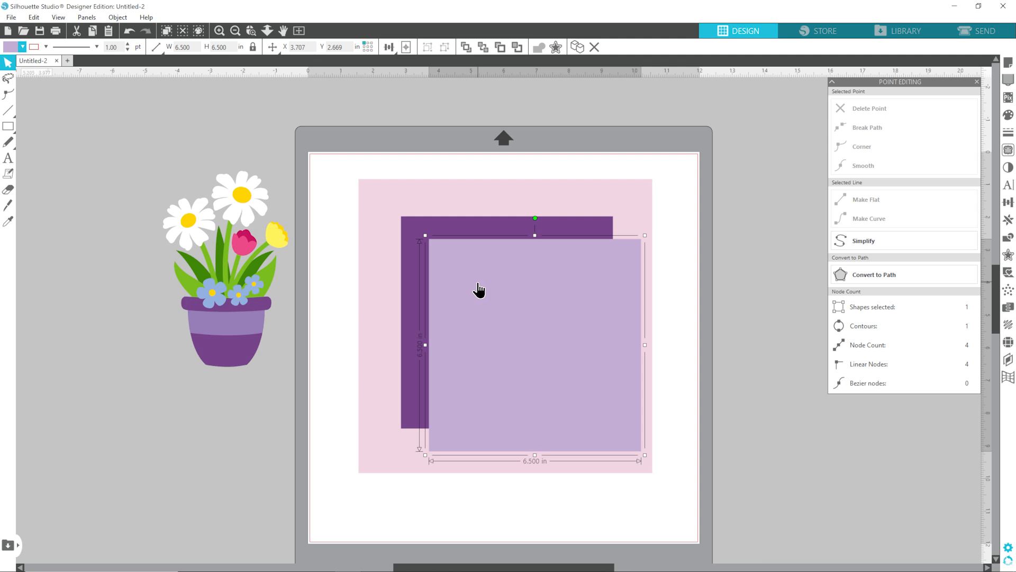
left_click(164, 50)
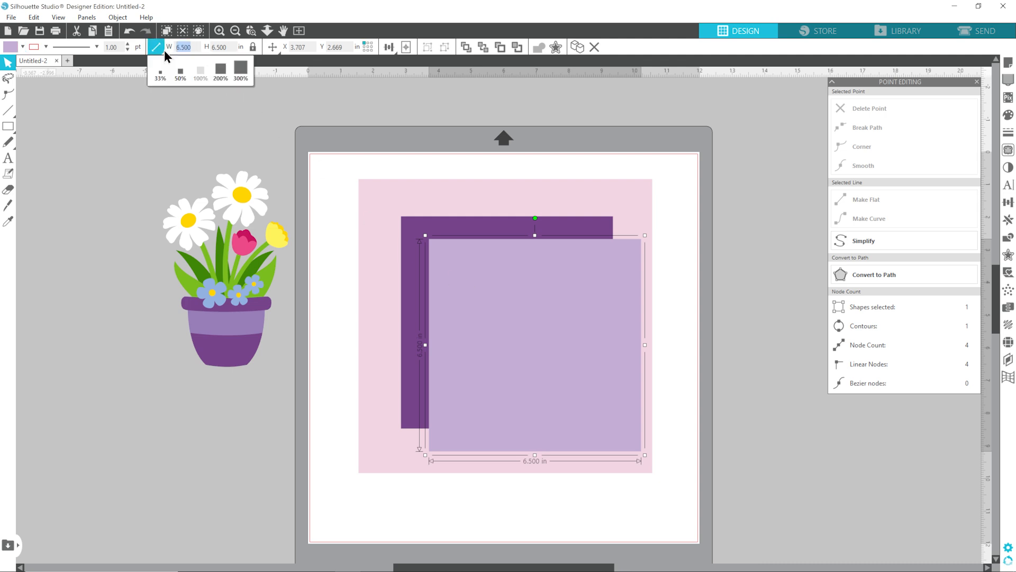
type("6")
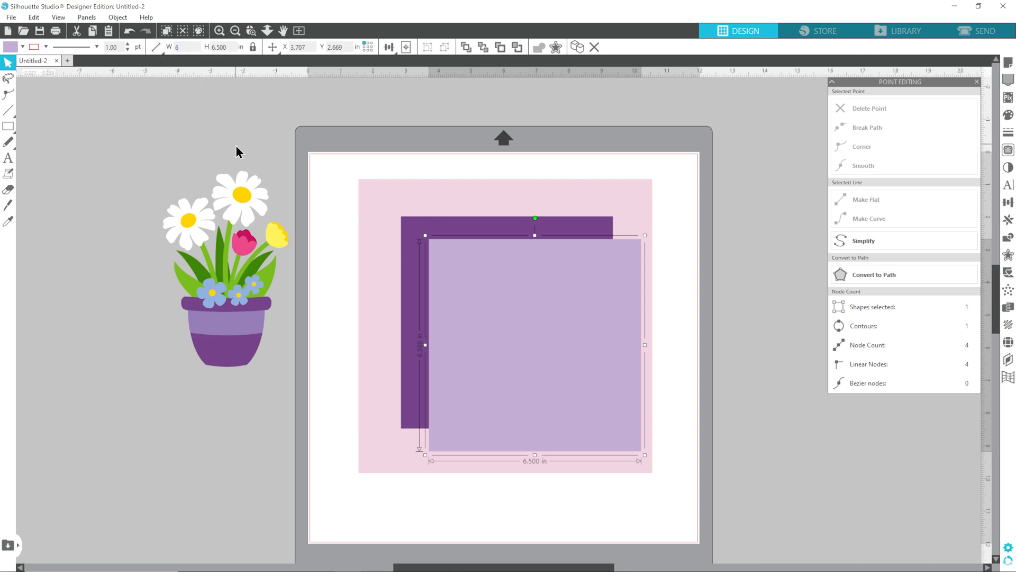
key("Return")
left_click_drag(537, 372, 512, 343)
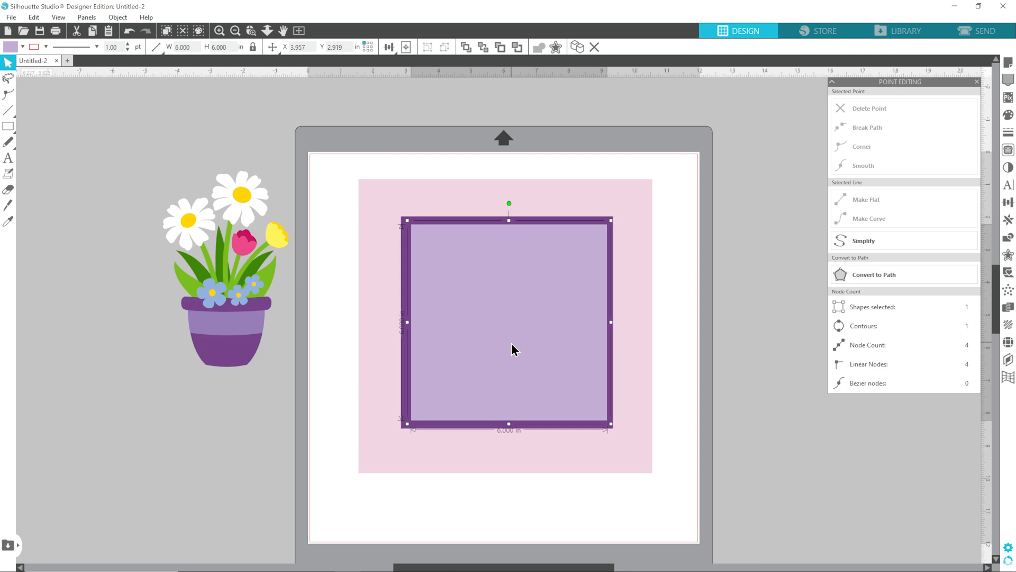
left_click(727, 291)
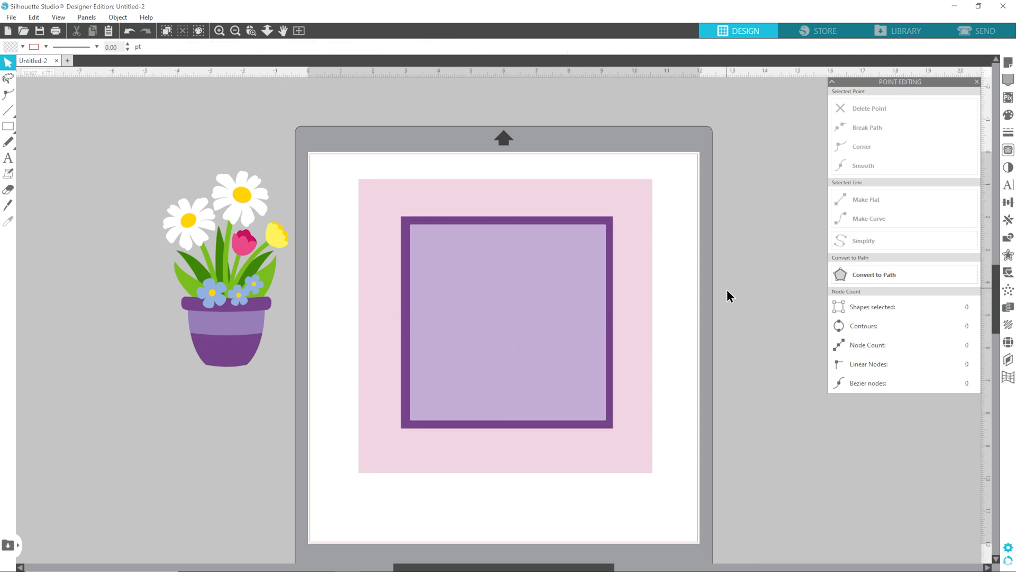
Select the pink, purple and lavender squares and align them on a common centre.
left_click_drag(345, 166, 680, 494)
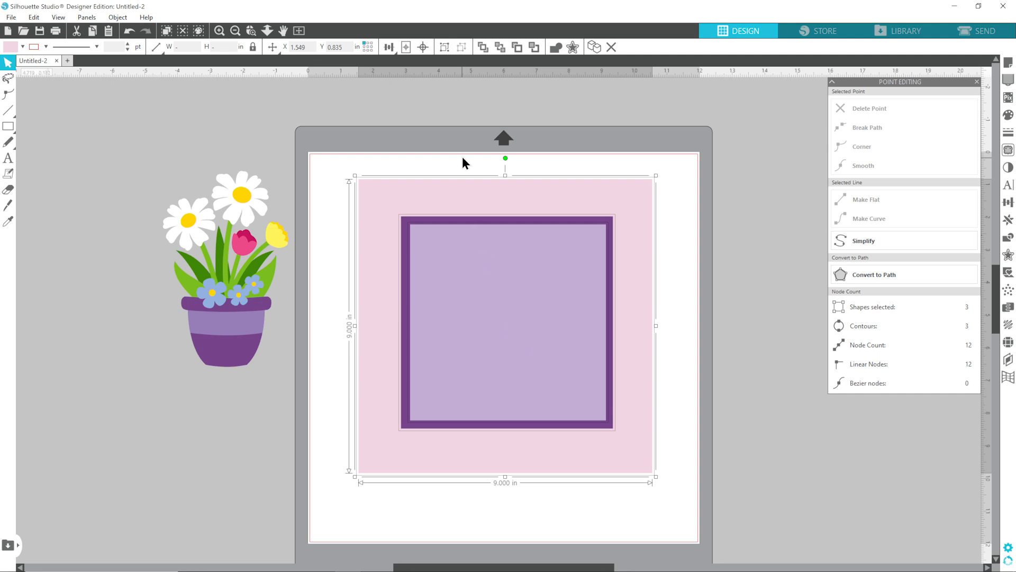
left_click(422, 48)
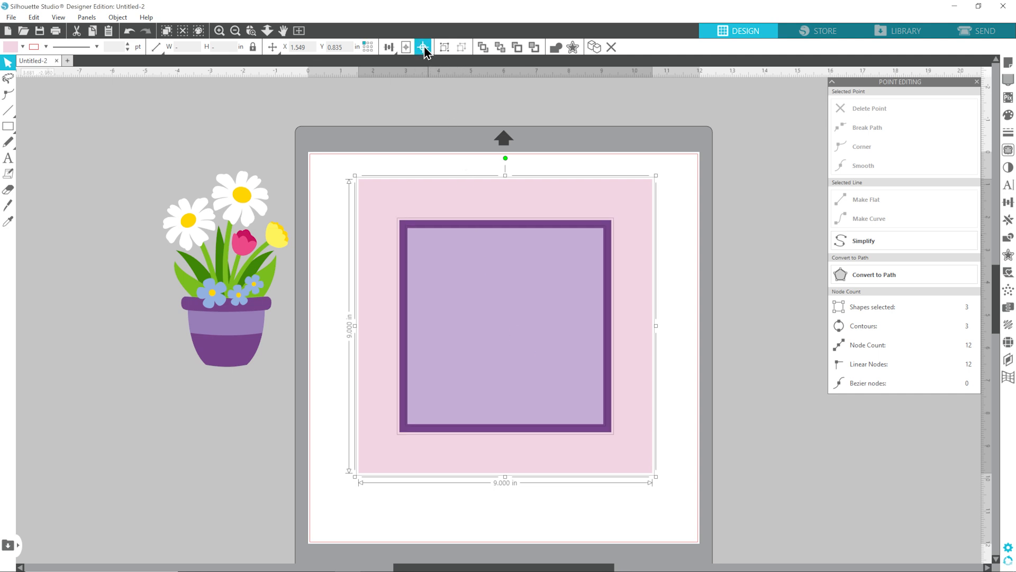
left_click(684, 187)
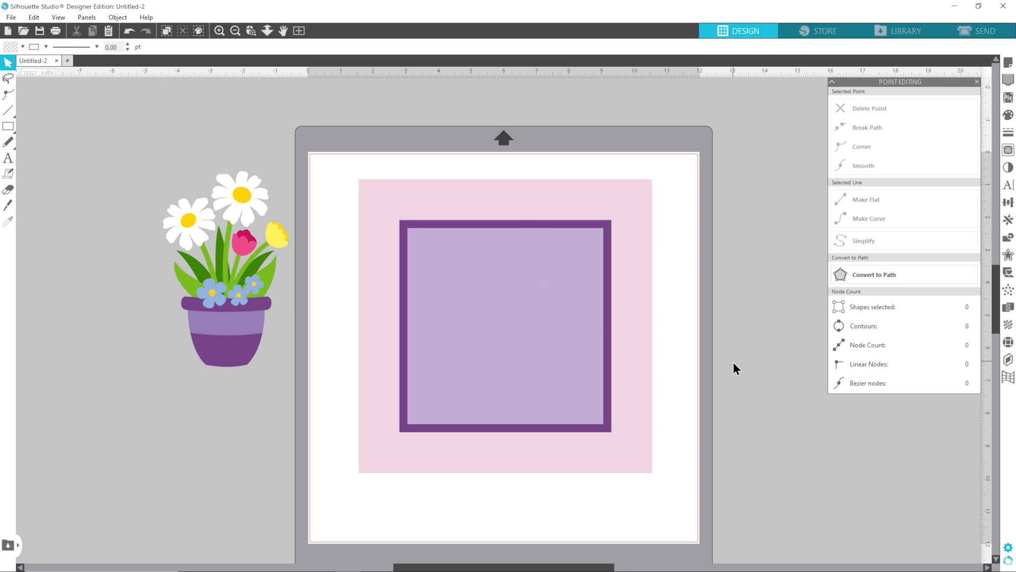
Move the flower pot design onto the lavender square and bring it to the front.
left_click_drag(237, 306, 504, 329)
right_click(376, 335)
left_click(413, 279)
Scale the flower pot design down to about 3.5 x 5.5 in and centre it inside the purple frame.
left_click_drag(574, 216, 562, 234)
left_click(720, 254)
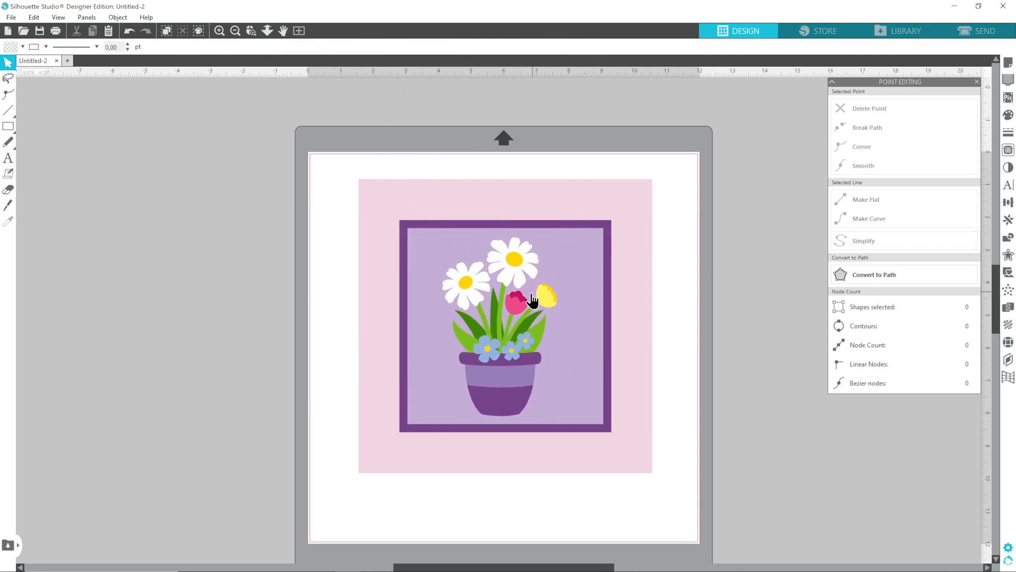
left_click_drag(512, 304, 521, 304)
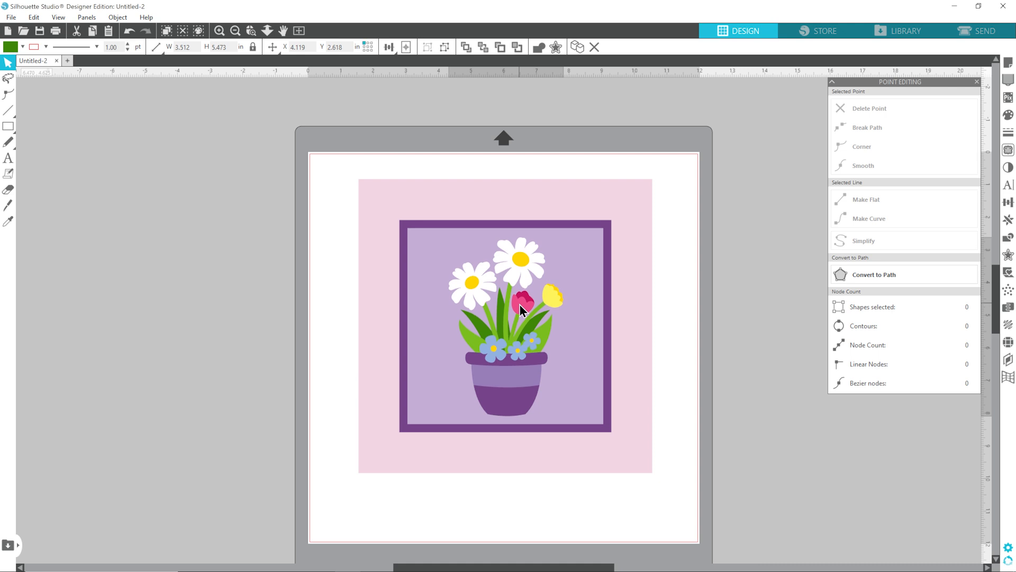
left_click(760, 271)
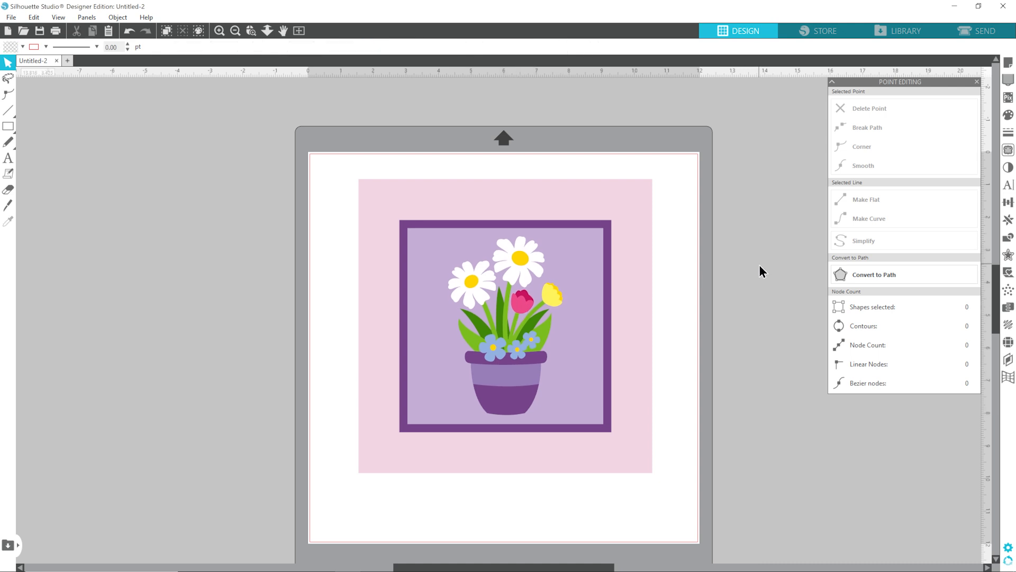
Enlarge the flower pot design to about 4.6 x 7.2 in so it overlaps the frame's upper and lower edges, and centre it.
left_click(506, 277)
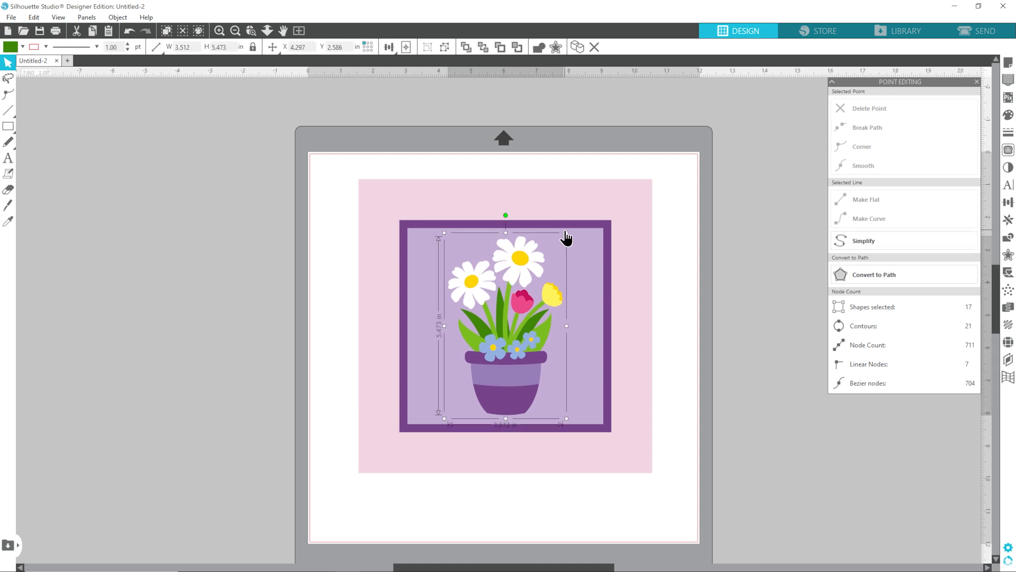
mouse_move(567, 233)
left_mouse_down()
mouse_move(589, 220)
mouse_move(584, 230)
left_mouse_up()
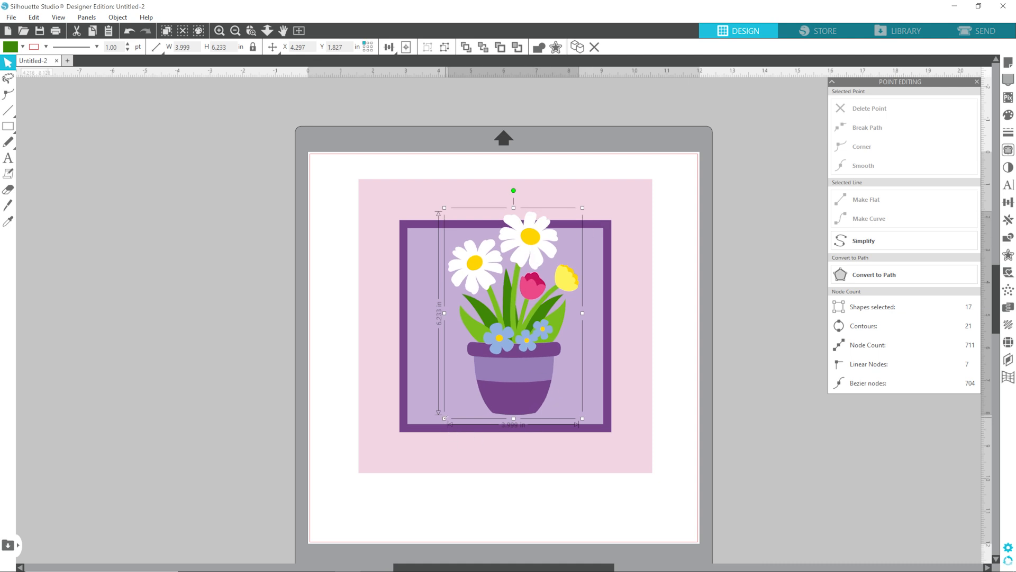
left_click_drag(444, 418, 427, 446)
mouse_move(505, 420)
left_mouse_down()
mouse_move(500, 411)
mouse_move(512, 405)
left_mouse_up()
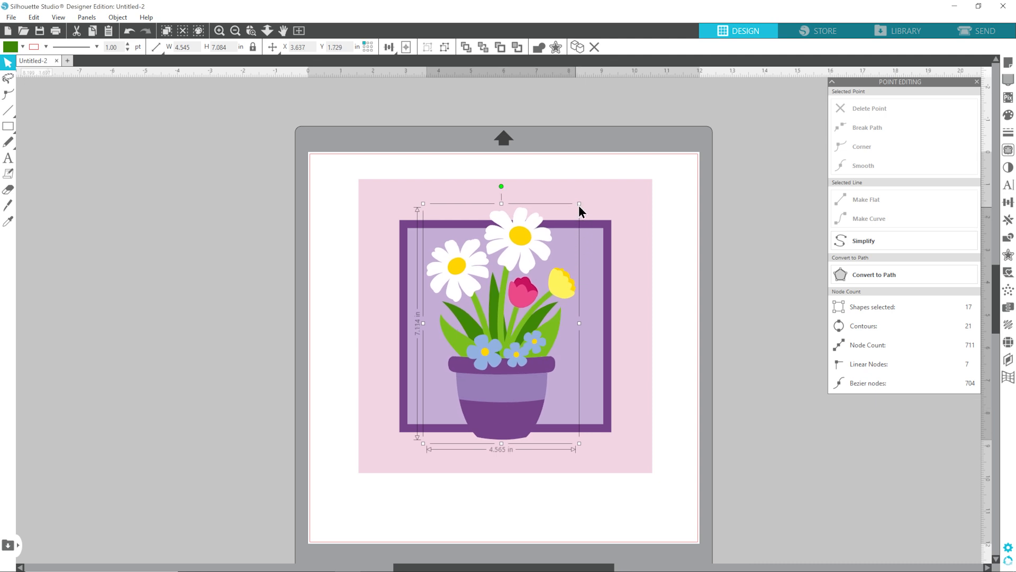
left_click_drag(579, 204, 581, 201)
left_click_drag(518, 367, 520, 369)
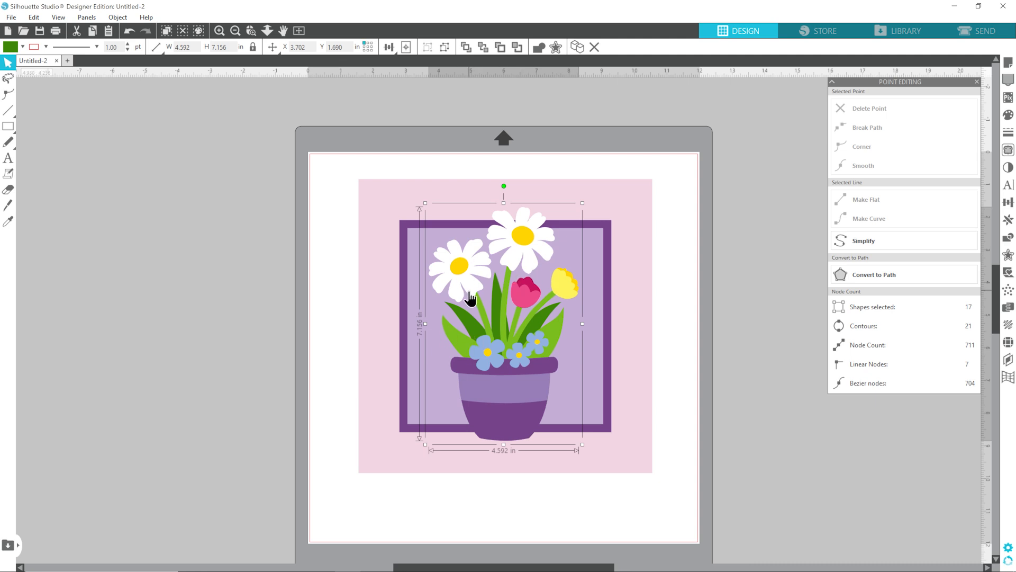
Adjust the flower pot design's position so it sits centred over the purple and lavender squares.
left_click_drag(584, 210, 585, 209)
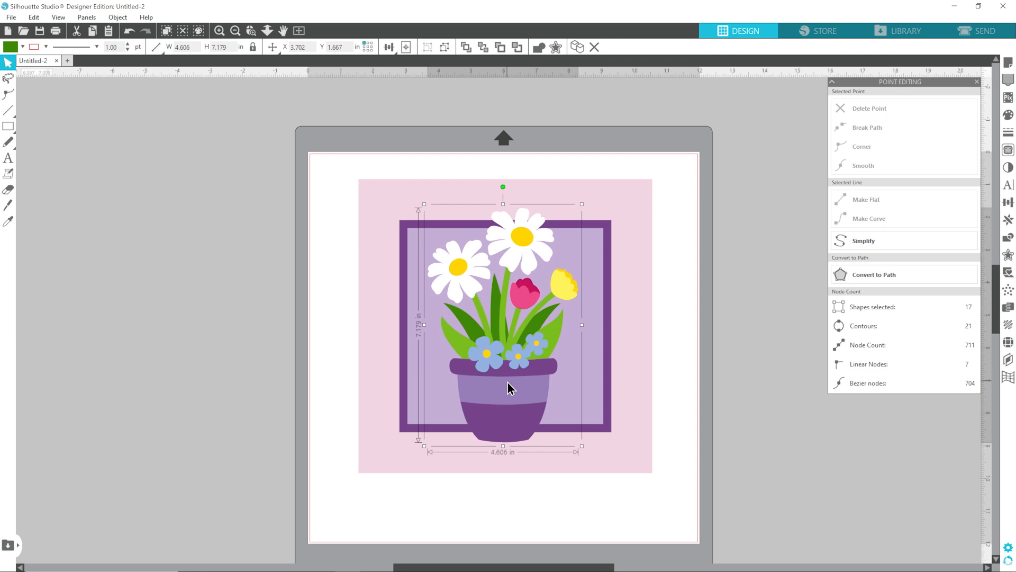
left_click_drag(508, 382, 511, 381)
left_click(680, 341)
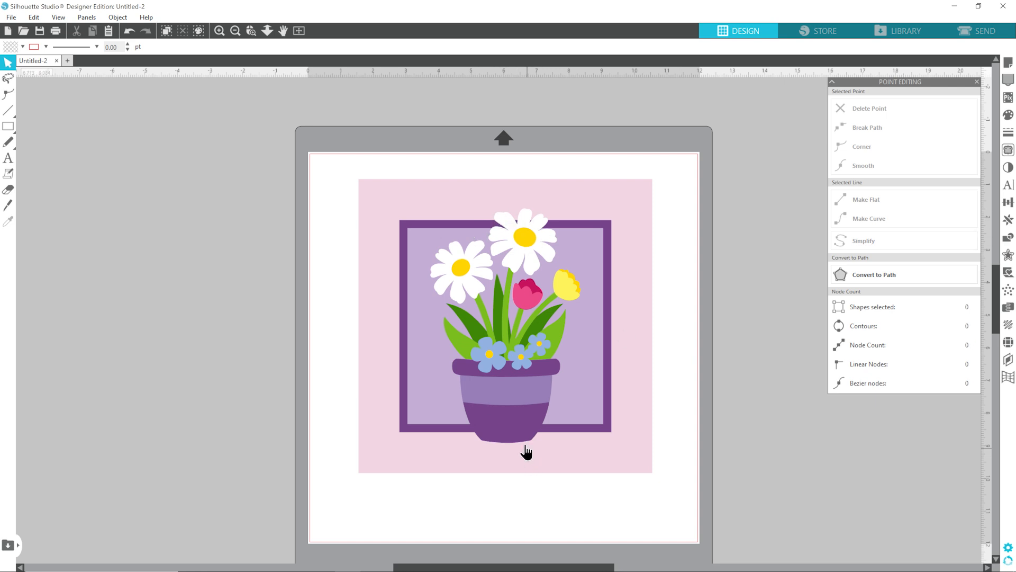
left_click(517, 430)
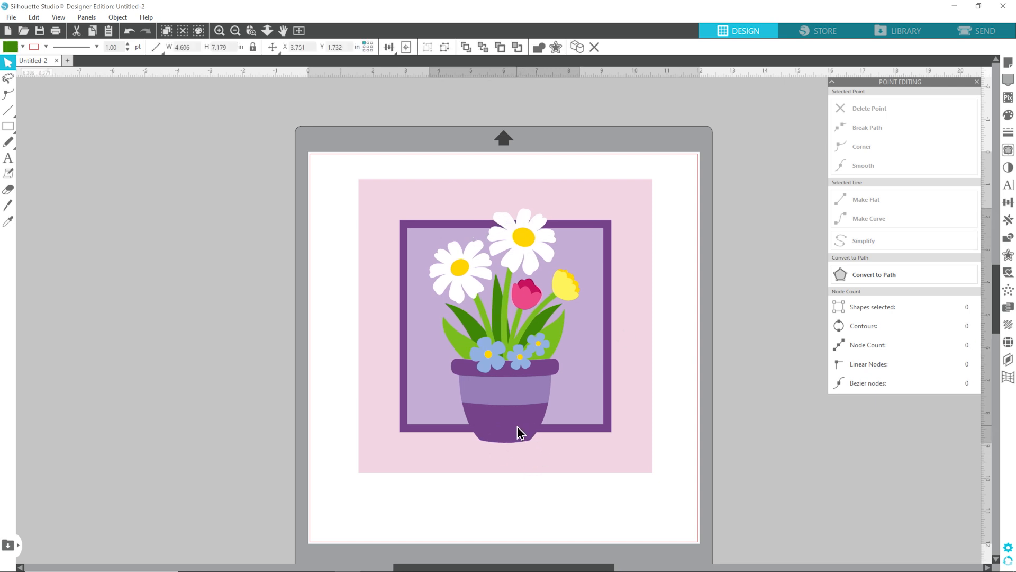
left_click(658, 403)
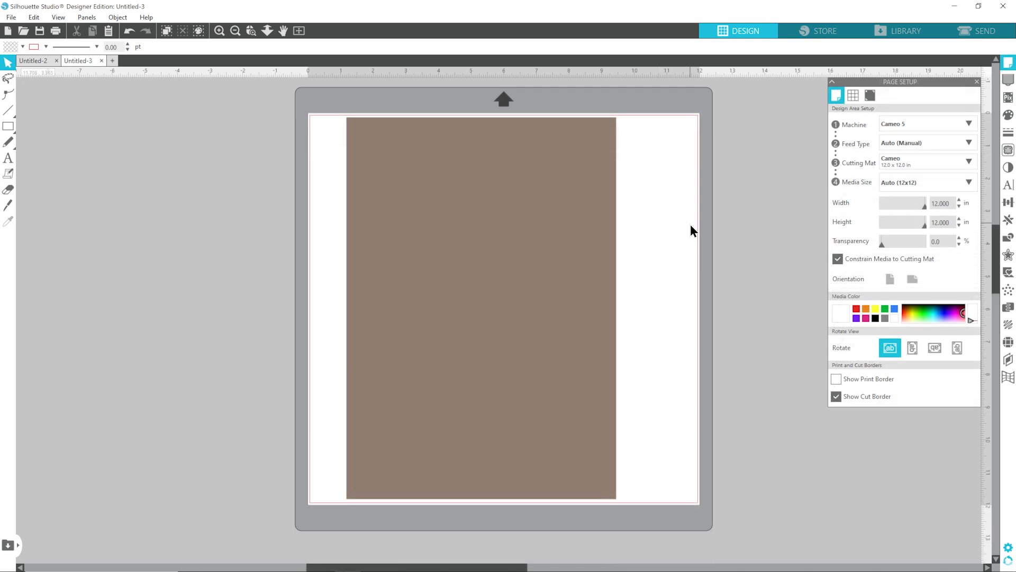
Move the brown 8.27 x 11.69 in rectangle slightly towards the left edge of the mat.
left_click(575, 217)
left_click_drag(574, 216, 572, 217)
key("Escape")
Copy and paste the brown rectangle and fill the copy with yellow.
left_click(537, 209)
right_click(536, 207)
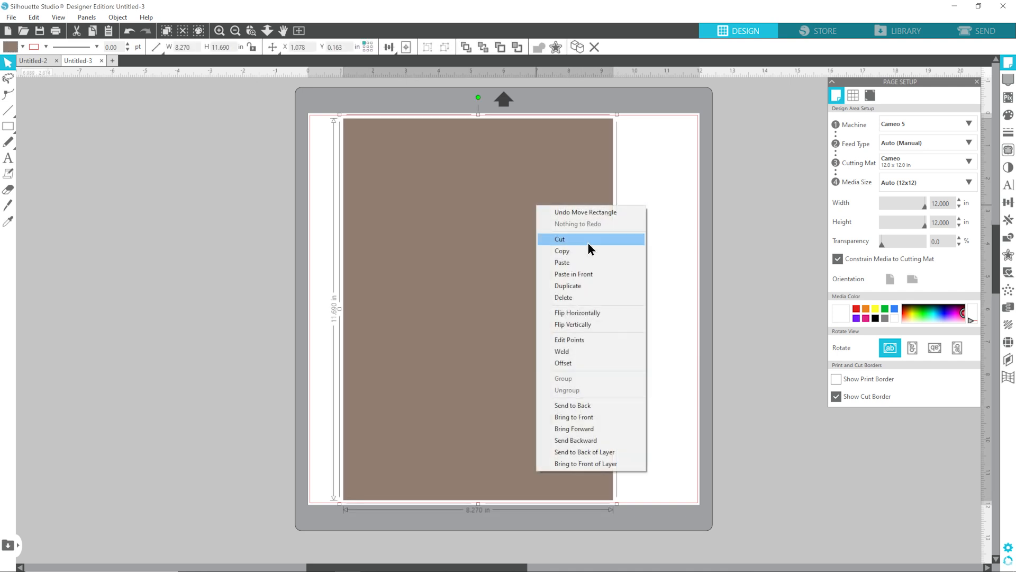
left_click(589, 251)
right_click(538, 217)
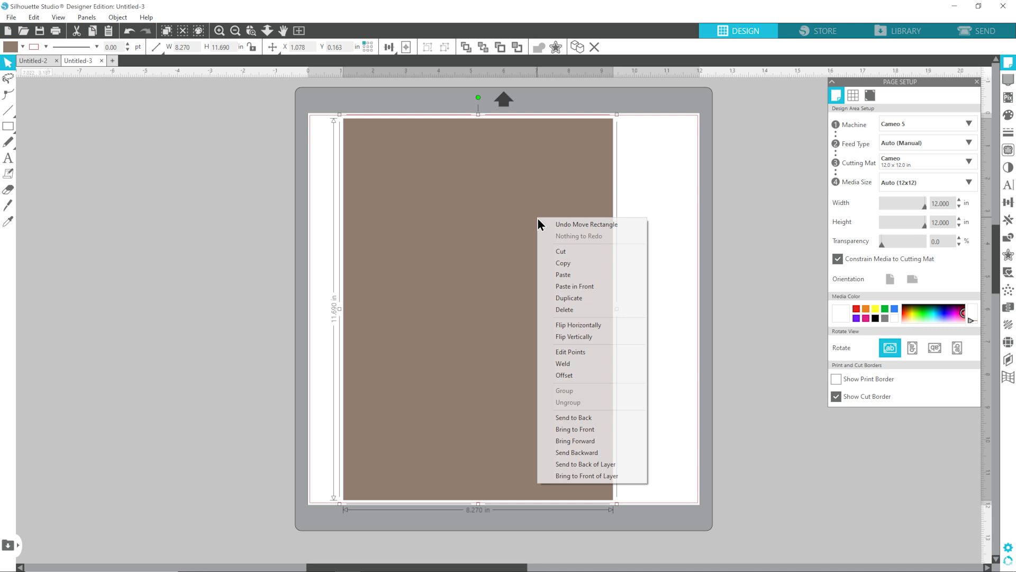
left_click(581, 275)
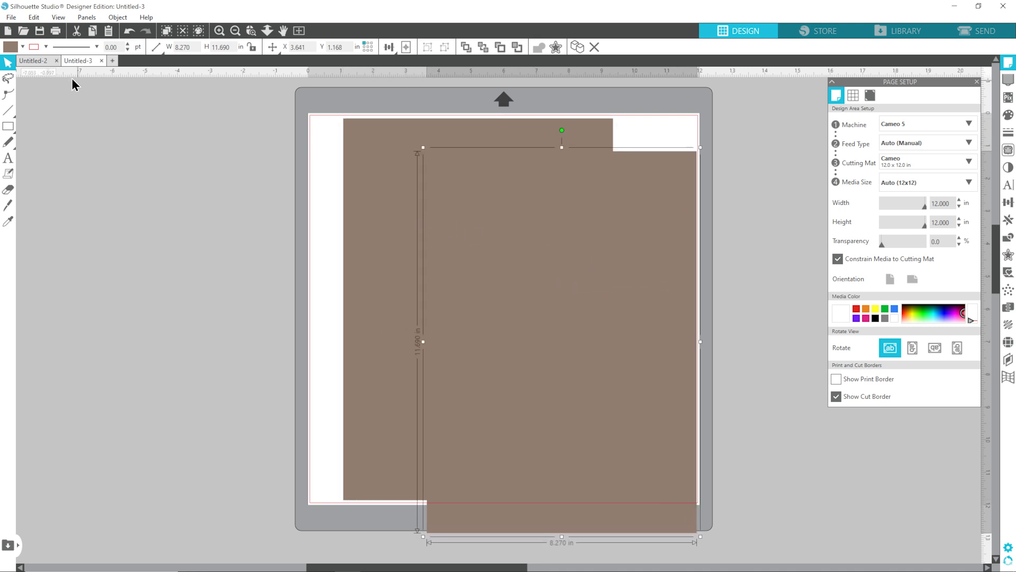
left_click(11, 49)
left_click(77, 63)
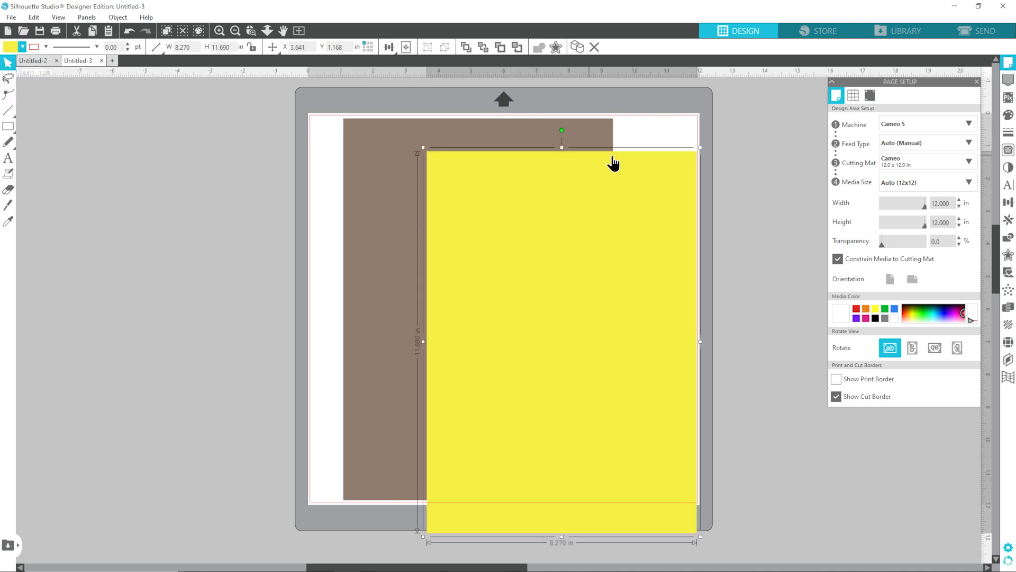
Scale the yellow rectangle down to 7 in wide with proportions locked and centre it on the brown rectangle.
left_click(722, 150)
left_click(687, 172)
left_click_drag(700, 147, 604, 177)
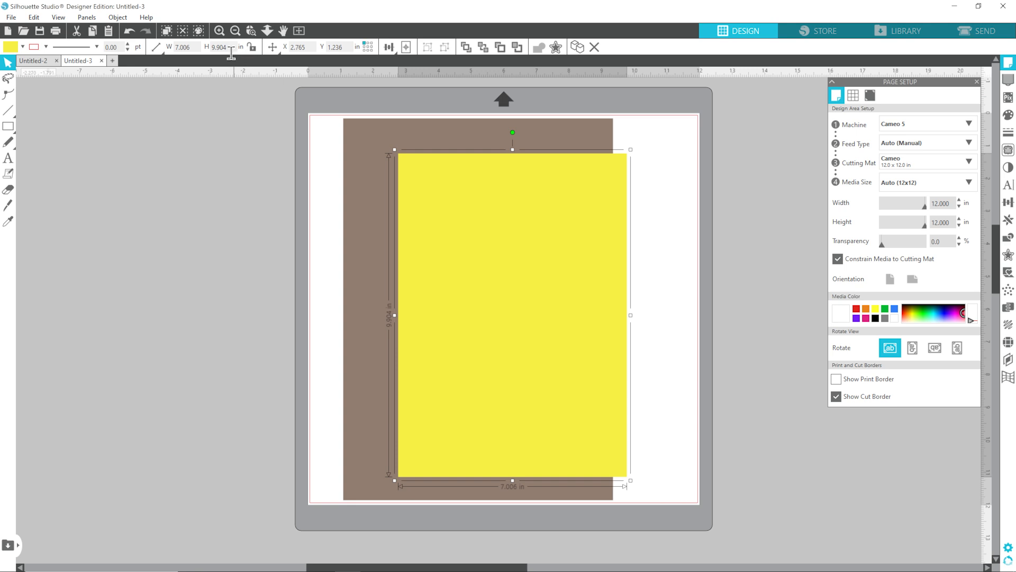
left_click(253, 48)
left_click(174, 47)
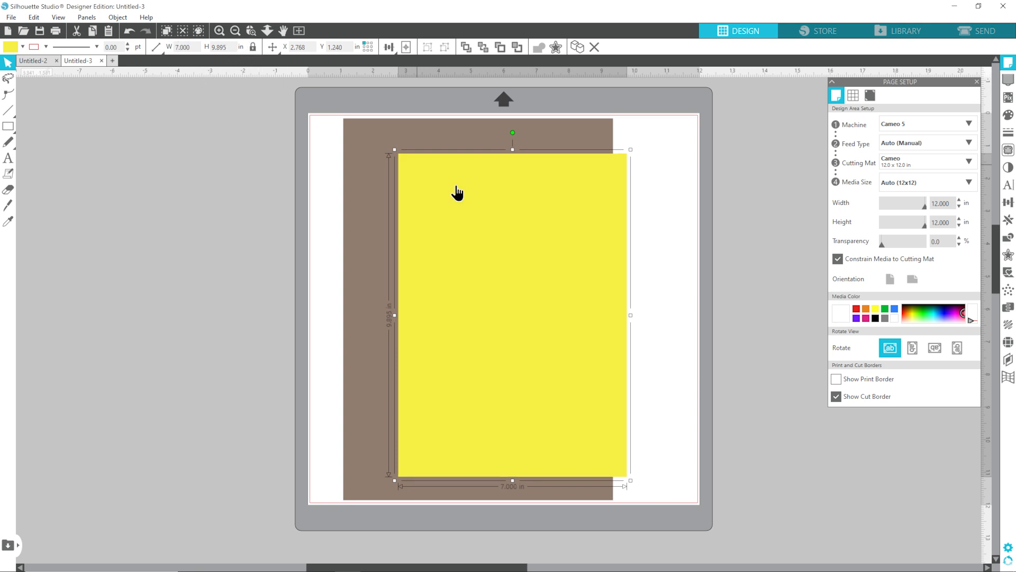
left_click(654, 220)
mouse_move(528, 238)
left_mouse_down()
mouse_move(491, 233)
mouse_move(522, 242)
left_mouse_up()
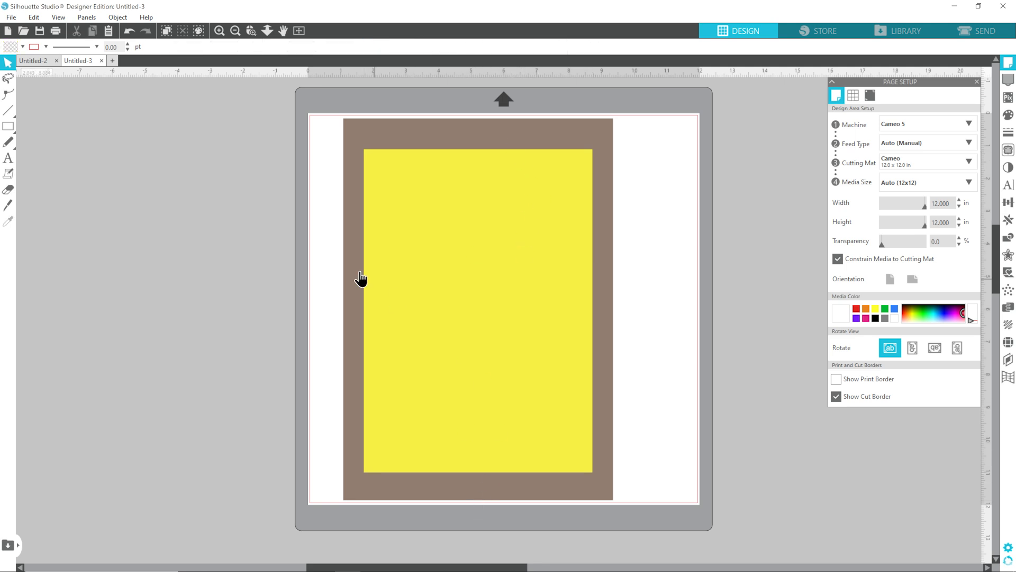
Shrink the yellow rectangle proportionally to about 6.3 x 8.9 in and reposition it over the brown rectangle.
left_click(563, 271)
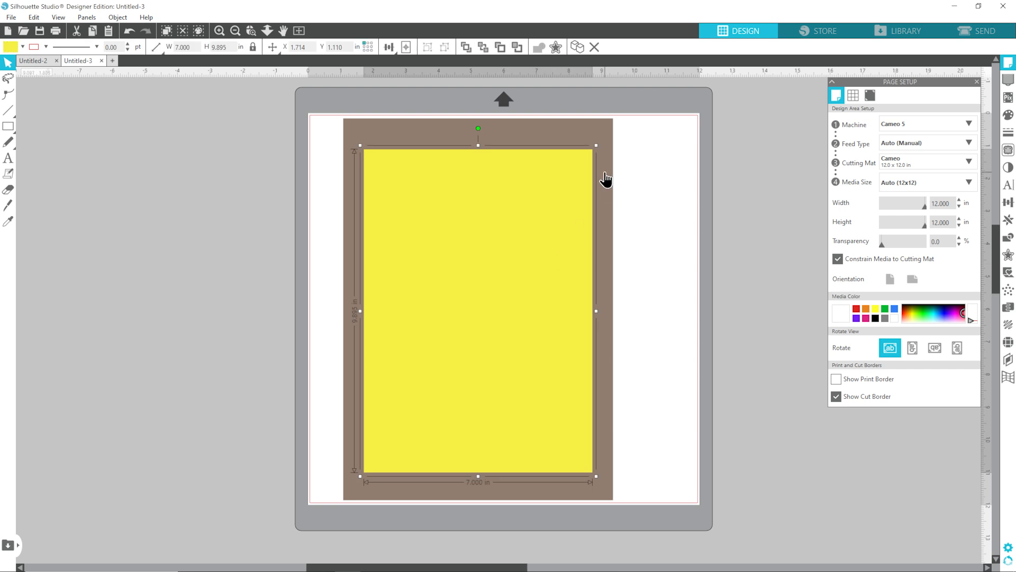
left_click_drag(596, 144, 569, 178)
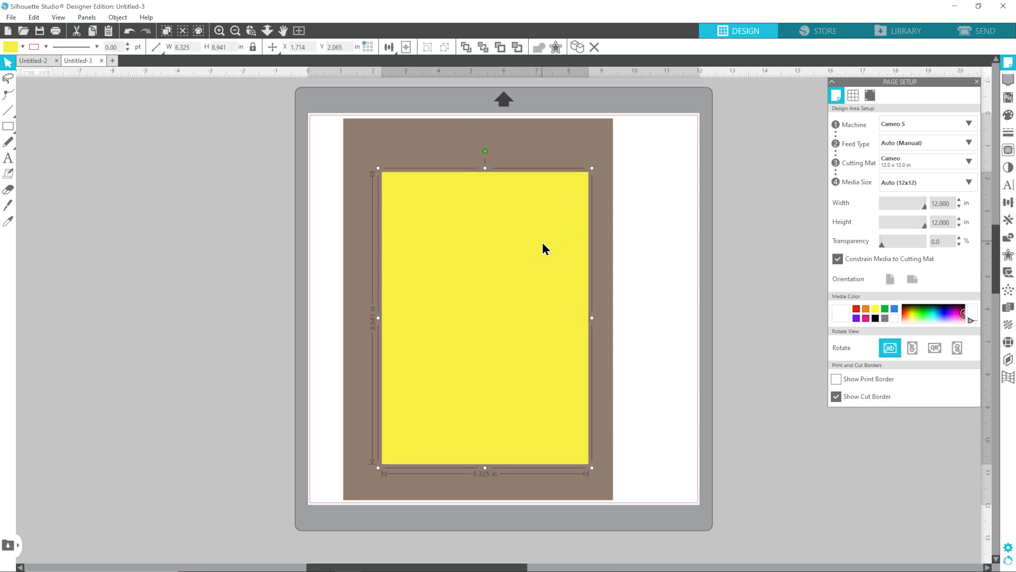
left_click_drag(541, 242, 537, 241)
left_click(671, 234)
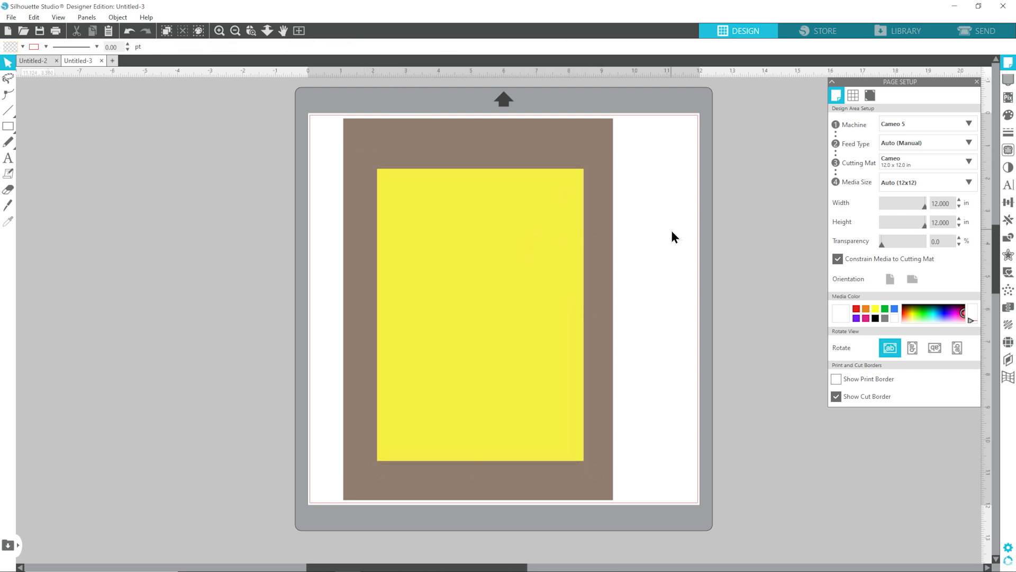
Copy and paste the yellow rectangle and fill the copy with dark orange.
left_click(531, 239)
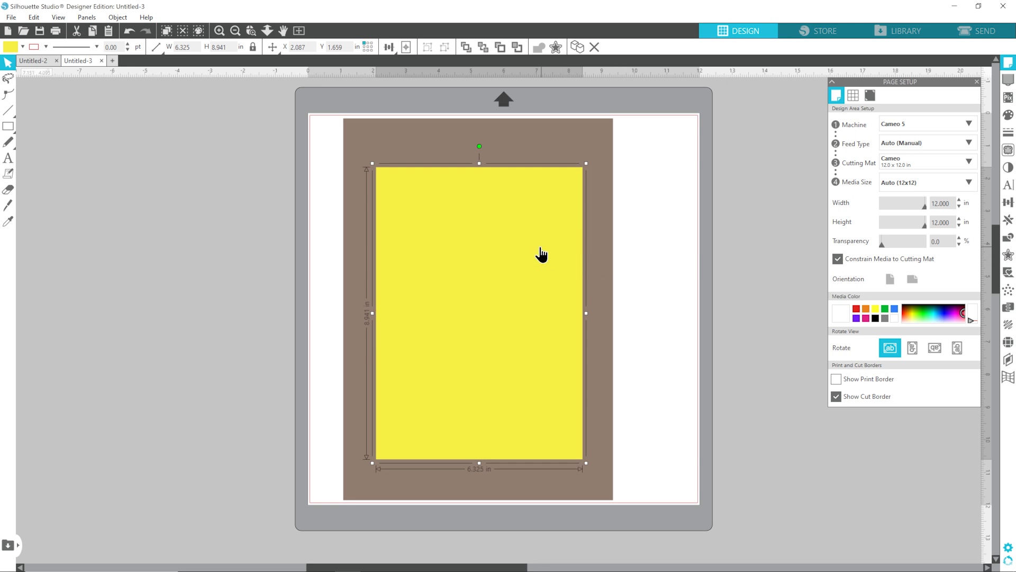
right_click(539, 248)
left_click(573, 290)
right_click(538, 270)
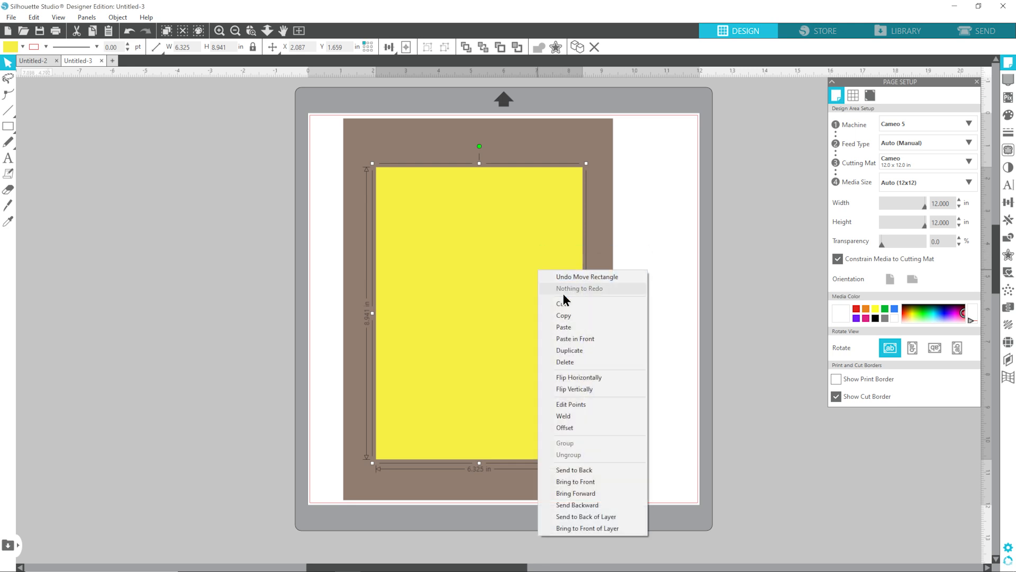
left_click(595, 329)
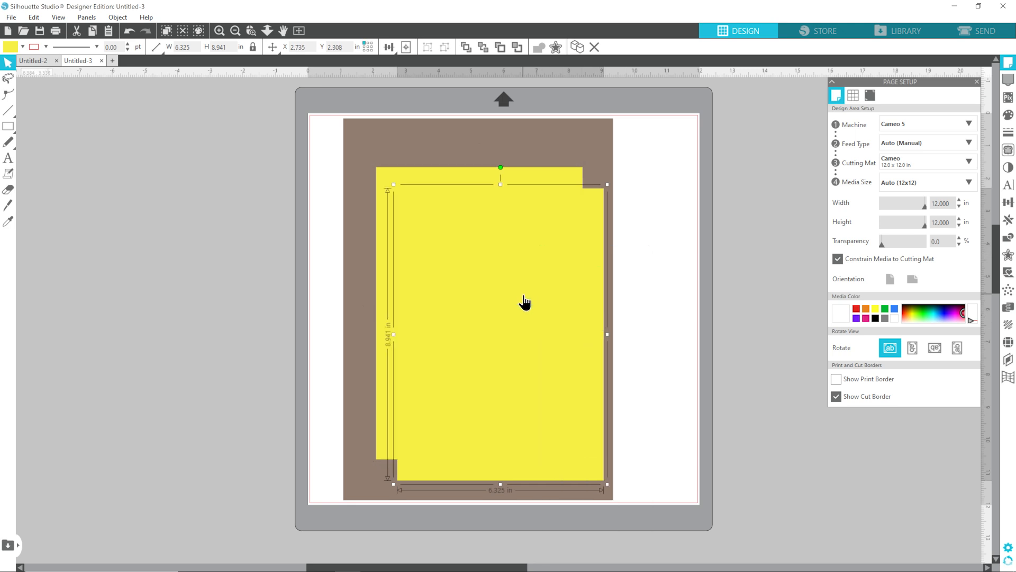
left_click(11, 48)
left_click(132, 107)
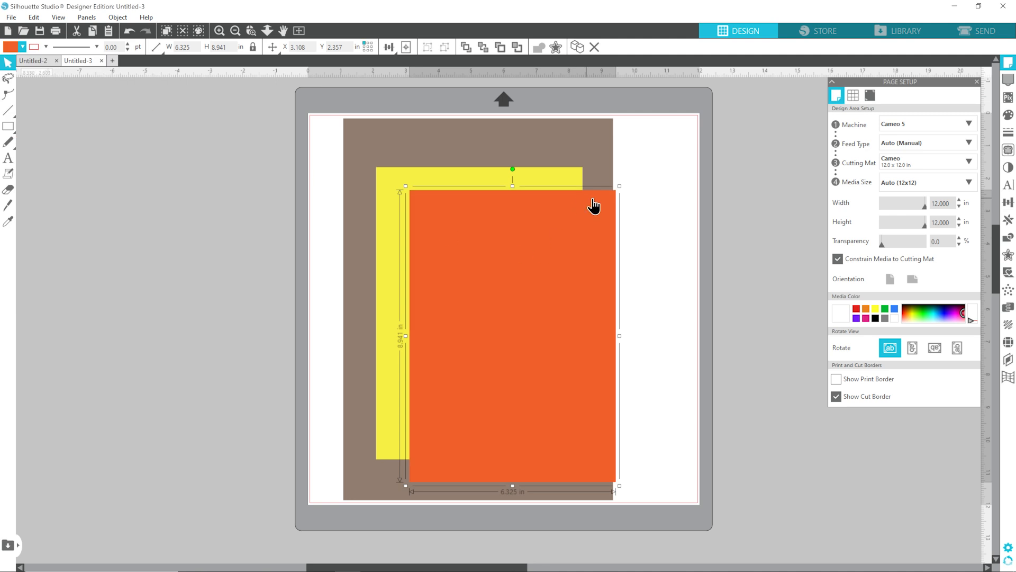
Scale the dark orange rectangle down proportionally and centre it inside the yellow rectangle.
left_click_drag(619, 186, 601, 215)
left_click_drag(538, 255, 524, 226)
left_click(666, 229)
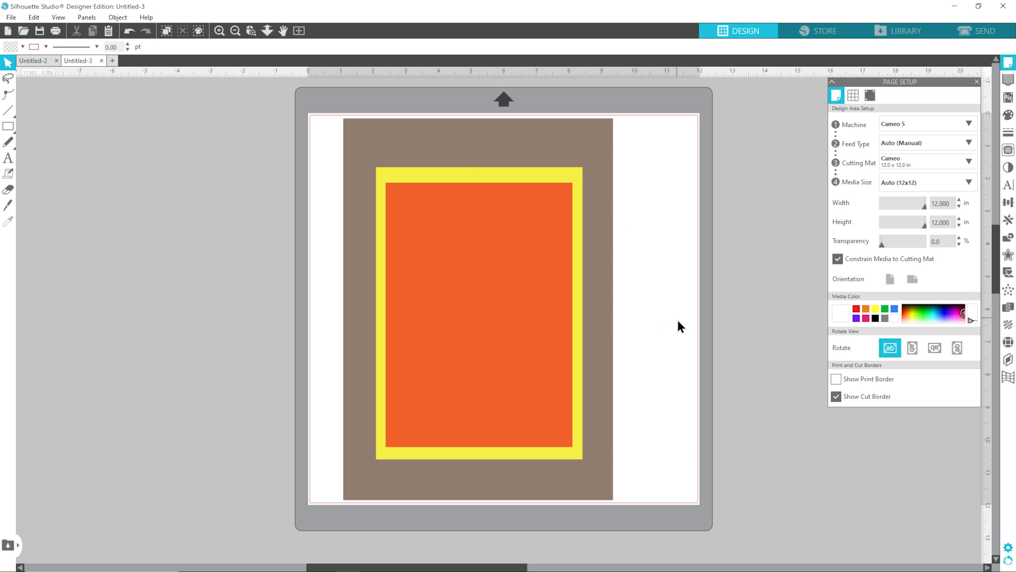
Delete the dark orange and yellow rectangles, keeping only the brown one.
left_click(474, 276)
key("ctrl+shift+bracketright")
key("ctrl+shift+bracketleft")
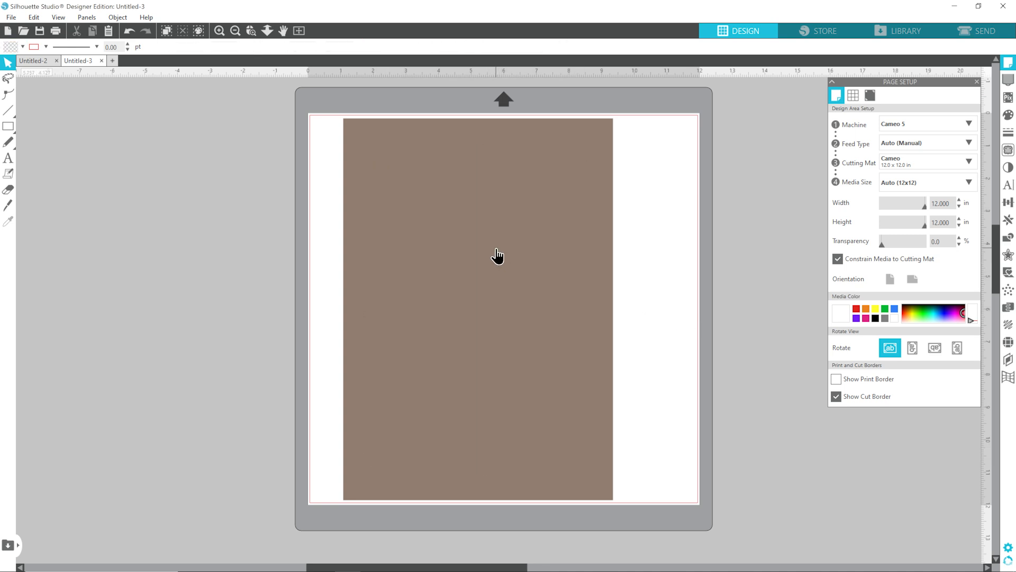
Paste a fresh copy of the brown rectangle, fill it with yellow and move it off to the right.
left_click(496, 249)
right_click(496, 247)
left_click(525, 292)
right_click(646, 219)
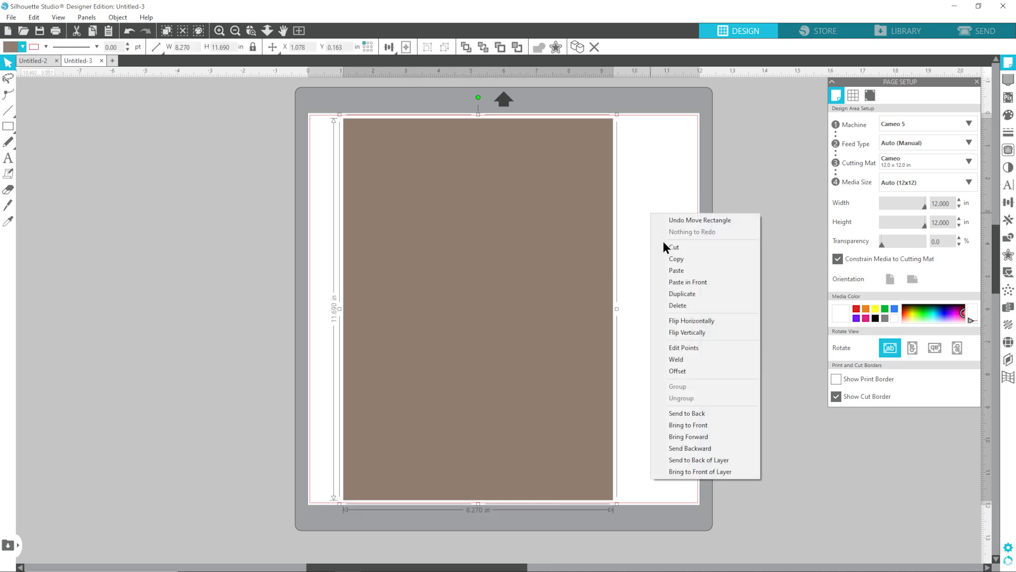
left_click(673, 264)
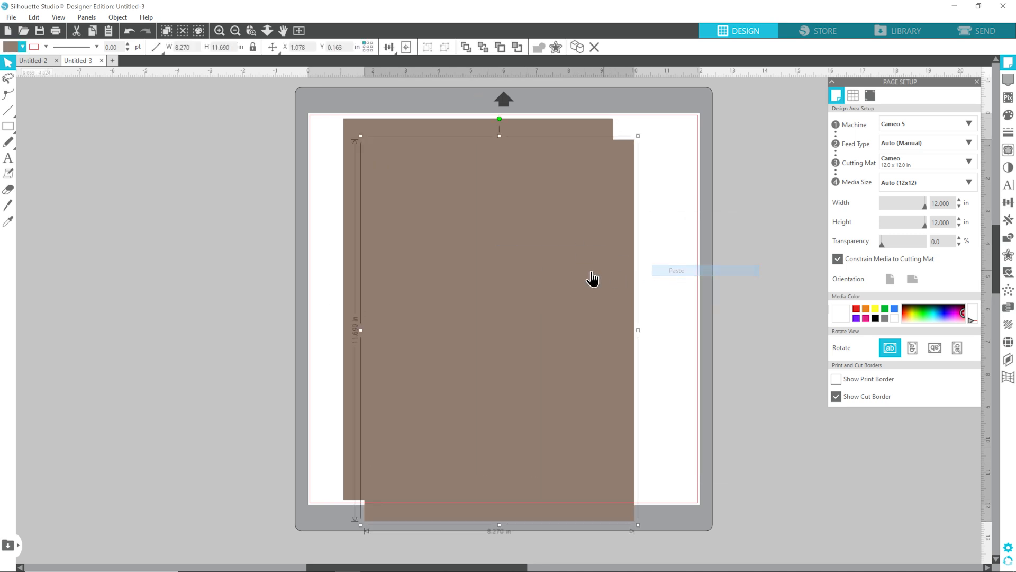
left_click(23, 47)
left_click(95, 95)
left_click_drag(407, 241, 509, 210)
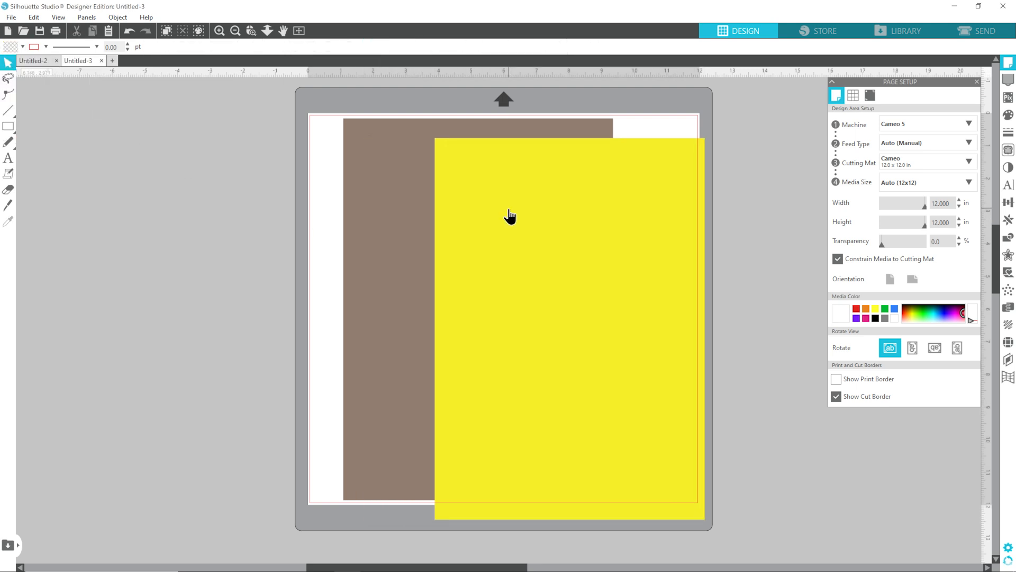
Resize the yellow rectangle to 6.27 in wide and 9.69 in high, and centre it over the brown rectangle.
double_click(509, 210)
double_click(509, 209)
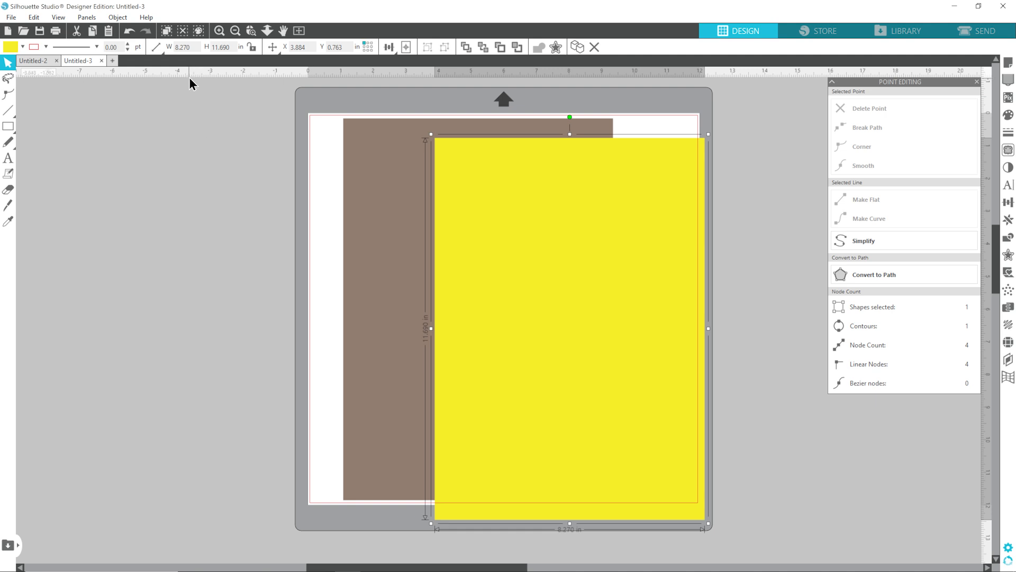
left_click_drag(179, 47, 176, 47)
type("6")
key("Return")
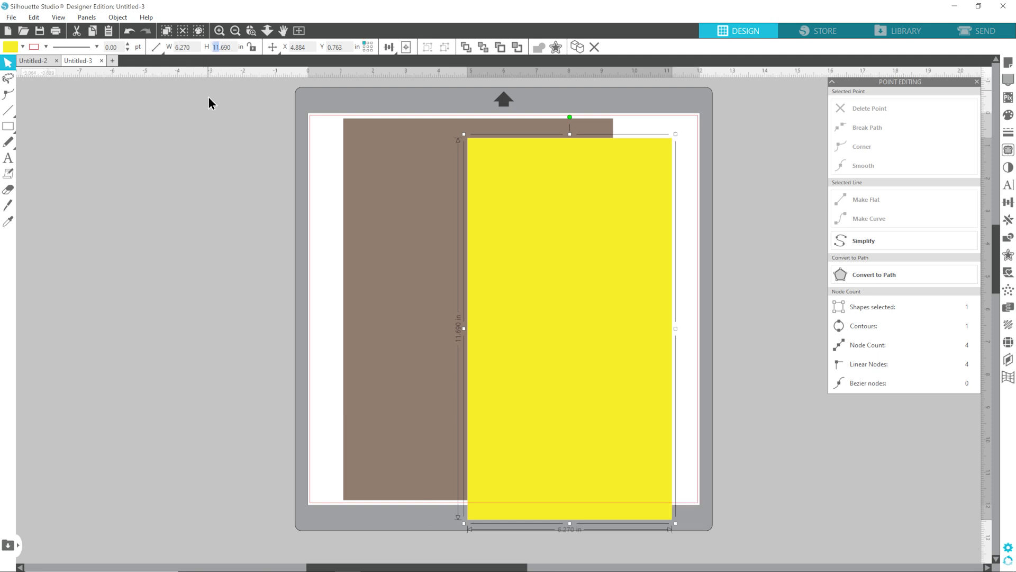
type("9")
key("Return")
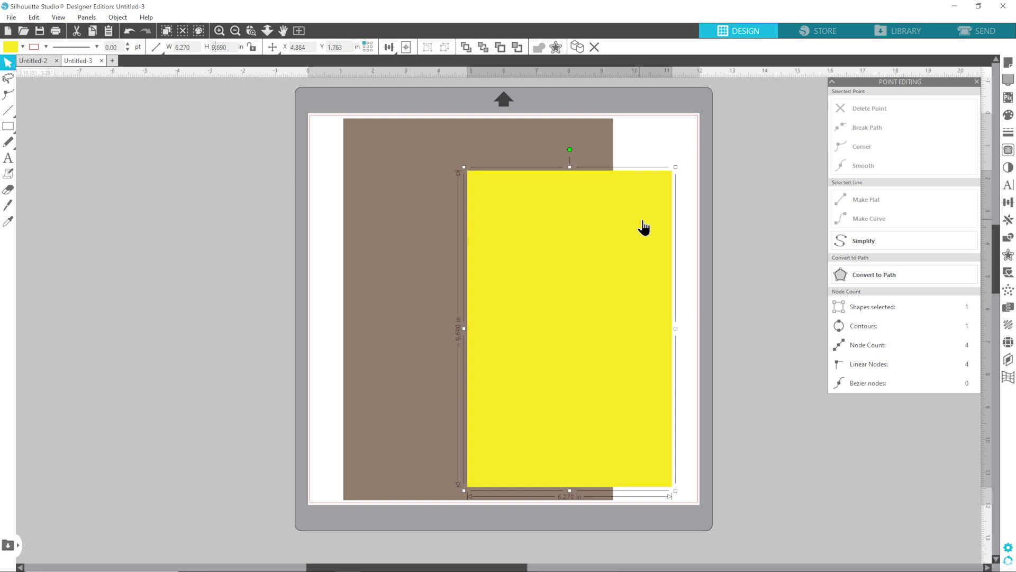
left_click_drag(699, 219, 525, 209)
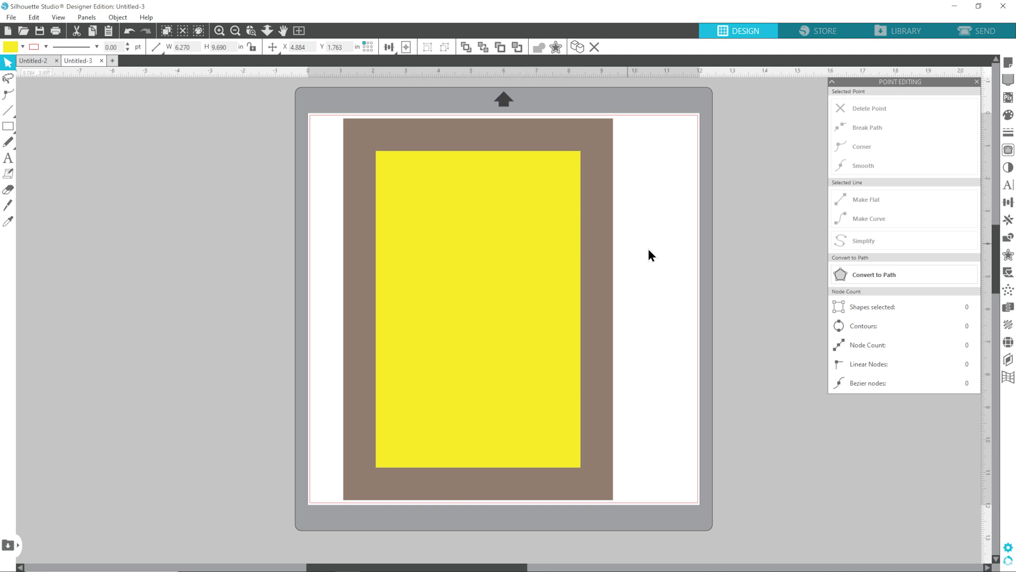
Copy and paste the resized yellow rectangle, fill the copy with light orange and offset it from the original.
left_click(547, 257)
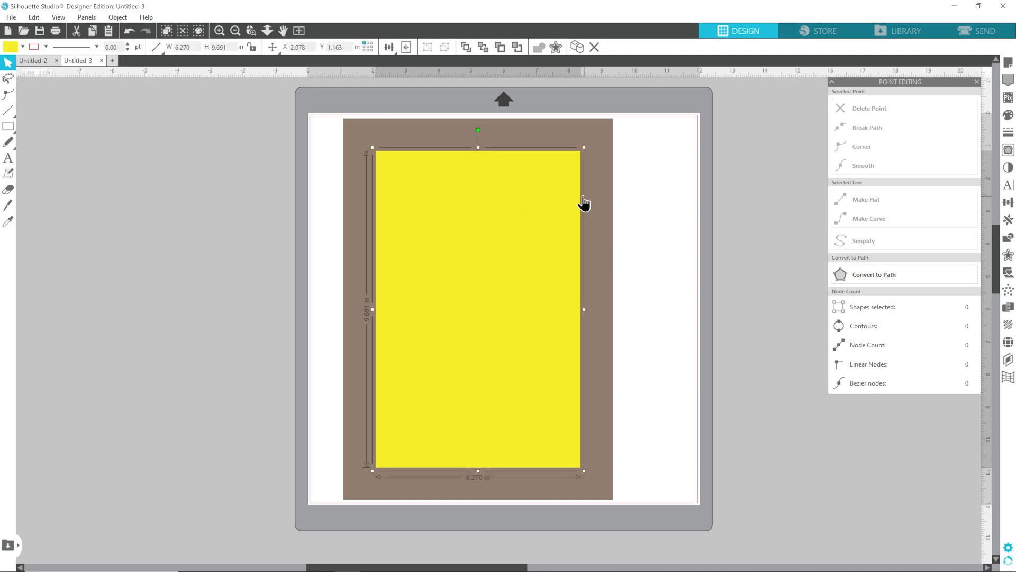
right_click(441, 190)
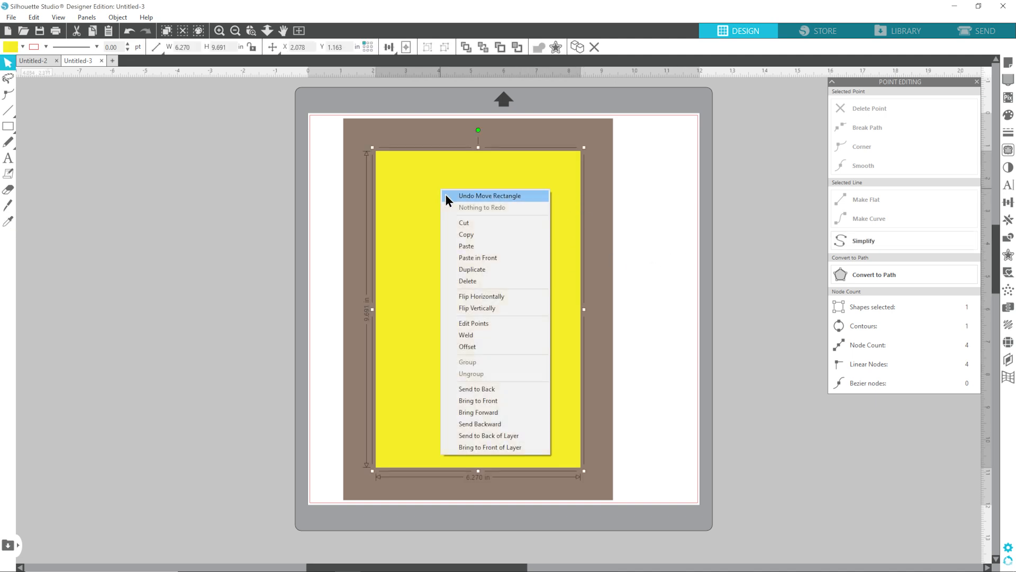
left_click(467, 237)
right_click(467, 238)
left_click(510, 294)
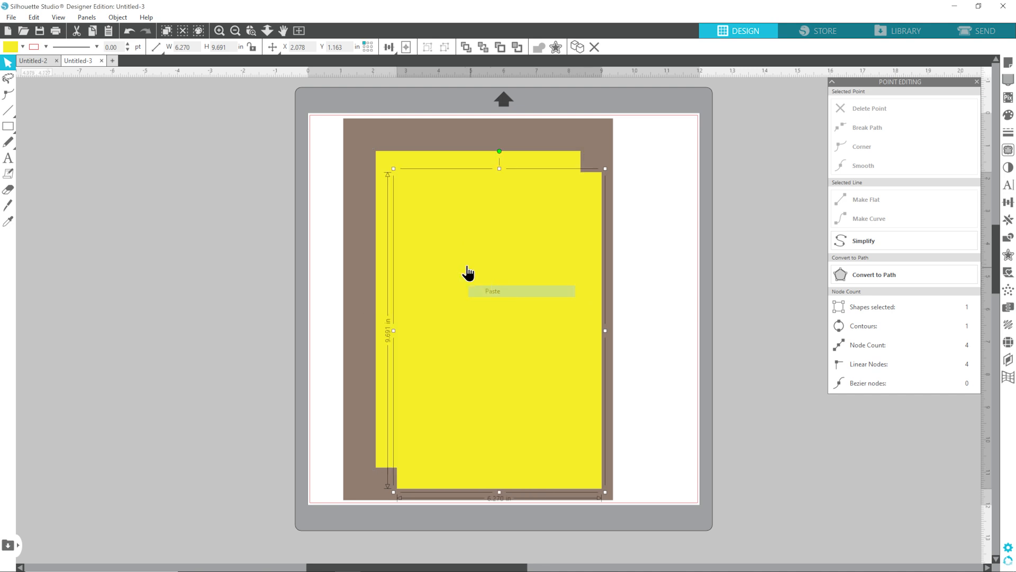
left_click(23, 46)
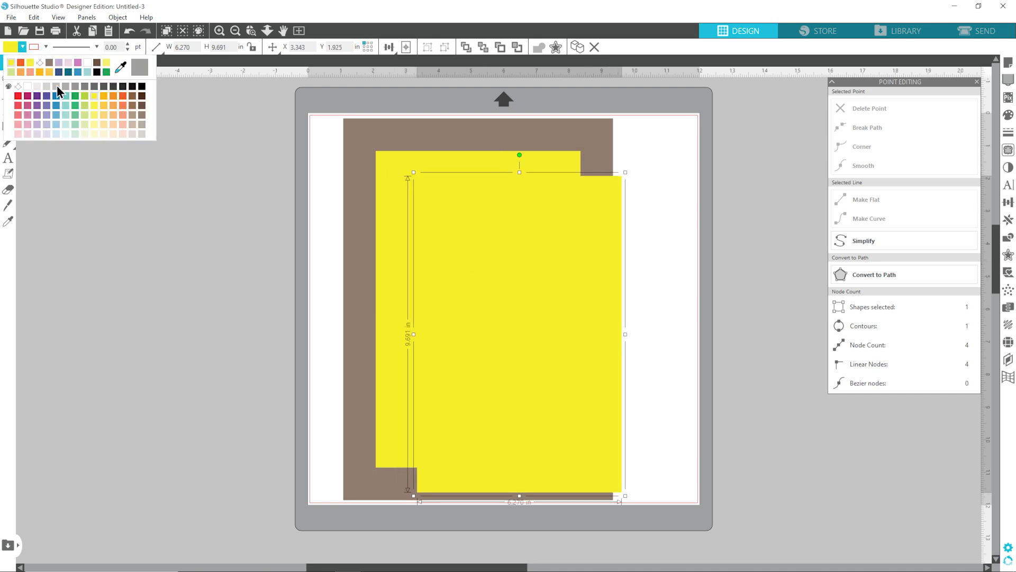
left_click(114, 105)
left_click_drag(482, 227, 476, 226)
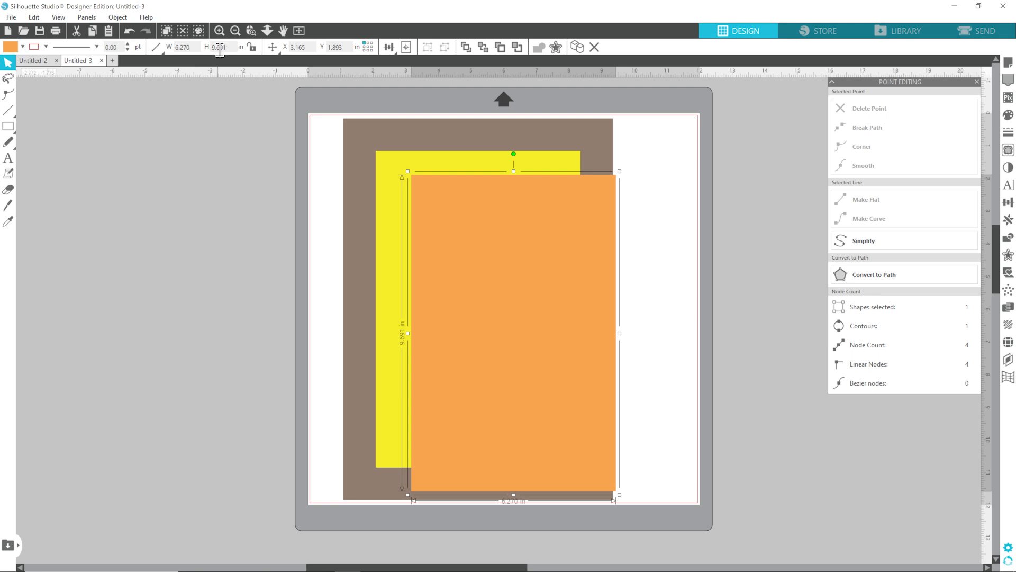
Resize the light orange rectangle to 5.7 in wide and 9.191 in high with proportions unlocked.
key("BackSpace")
type("1")
key("Return")
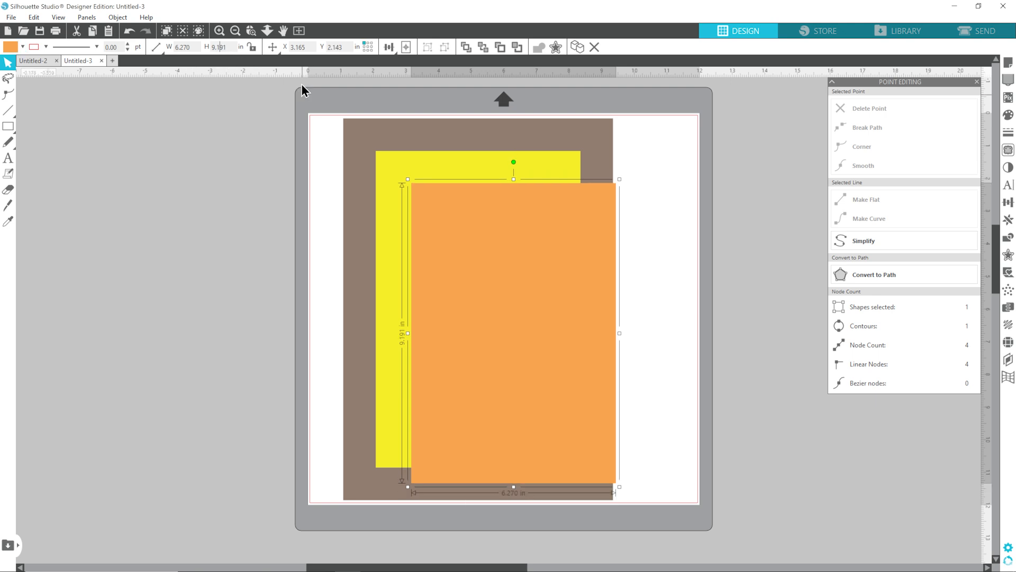
double_click(183, 48)
type("5.70")
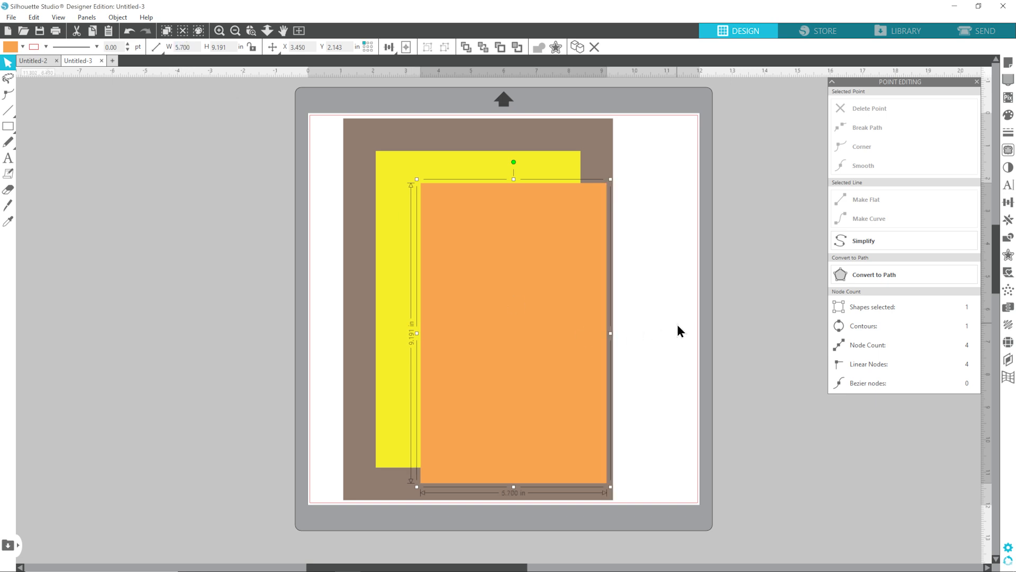
key("Return")
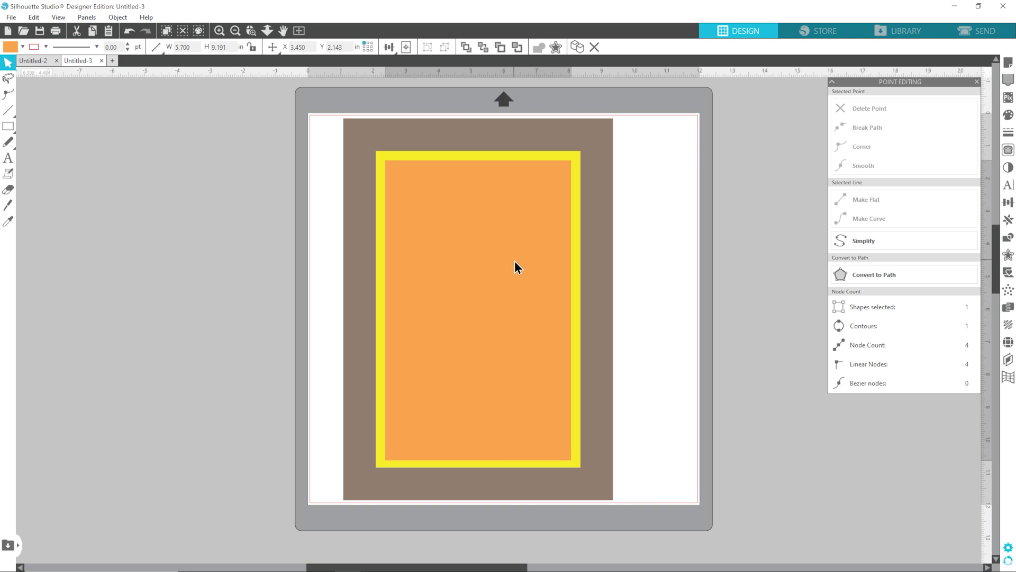
Centre the brown, yellow and orange rectangles on one another.
left_click(651, 264)
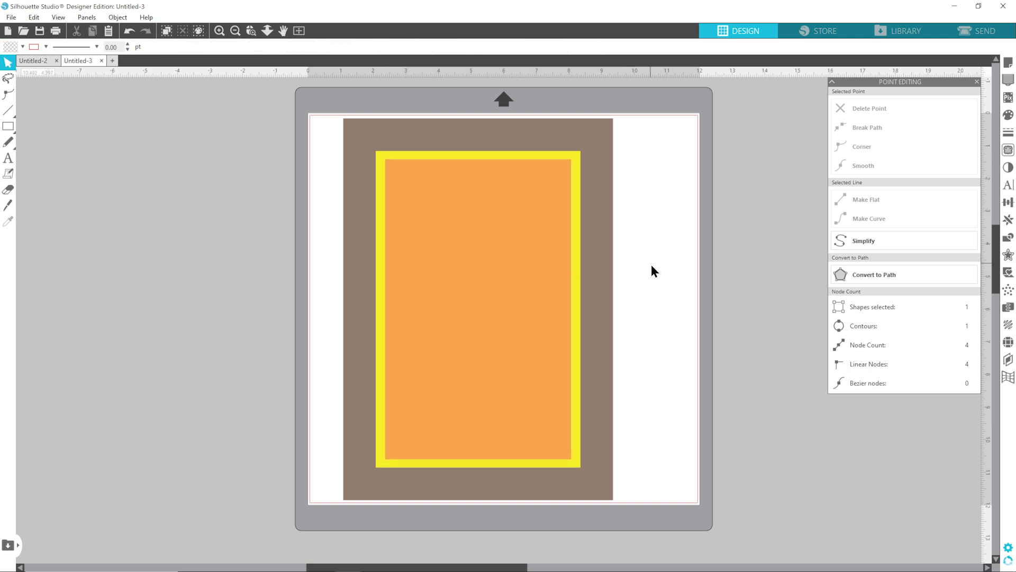
left_click_drag(325, 106, 654, 525)
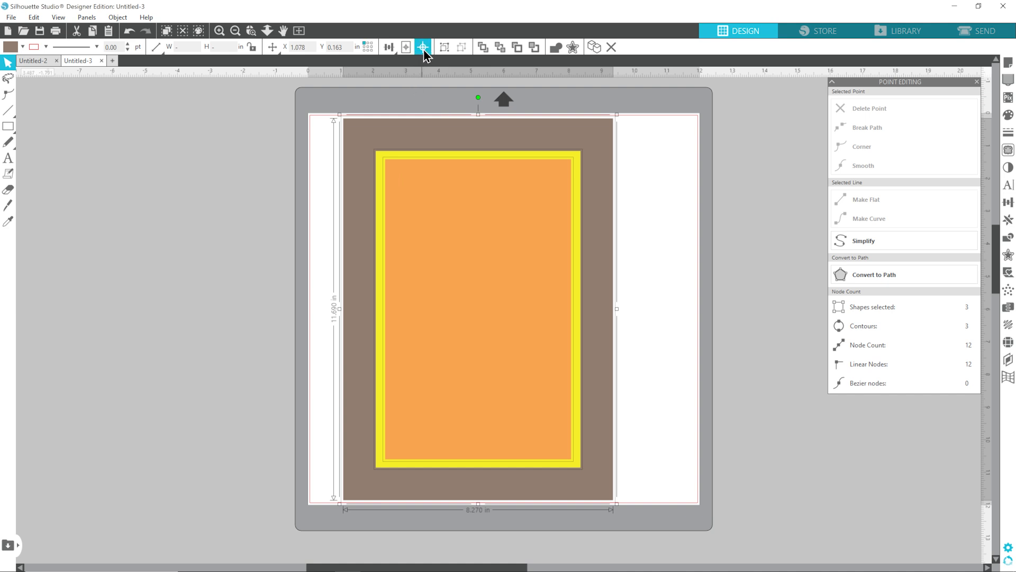
left_click(657, 173)
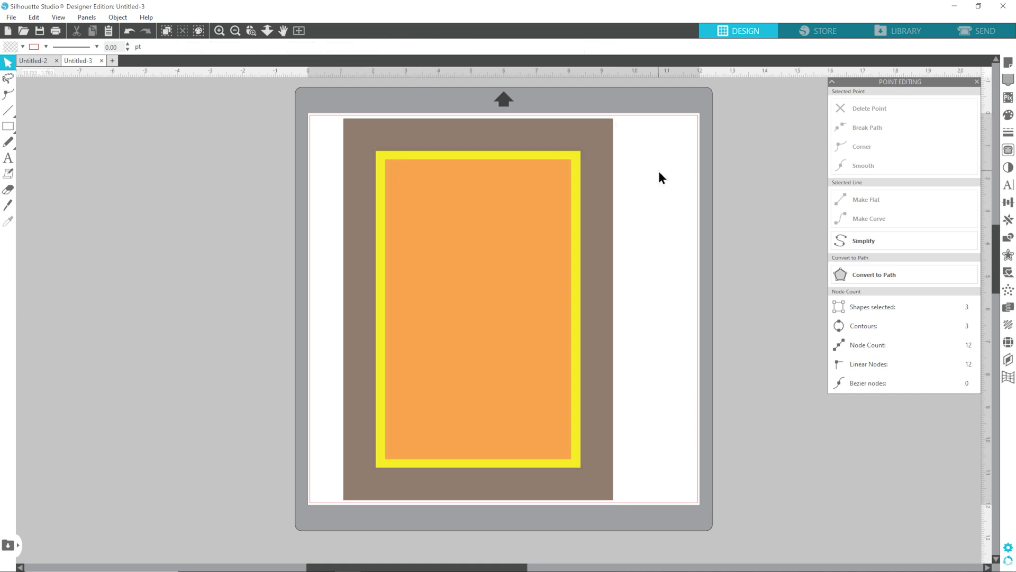
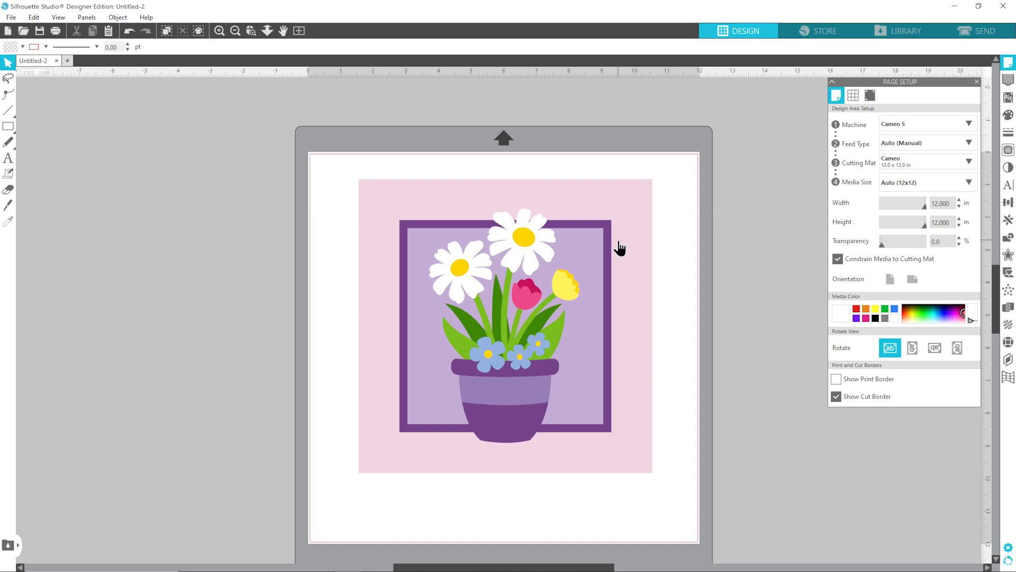
Move the flower pot and light purple square off the mat, and set a pasted copy of the 6.5 in dark purple square beside them.
left_click_drag(533, 375, 103, 253)
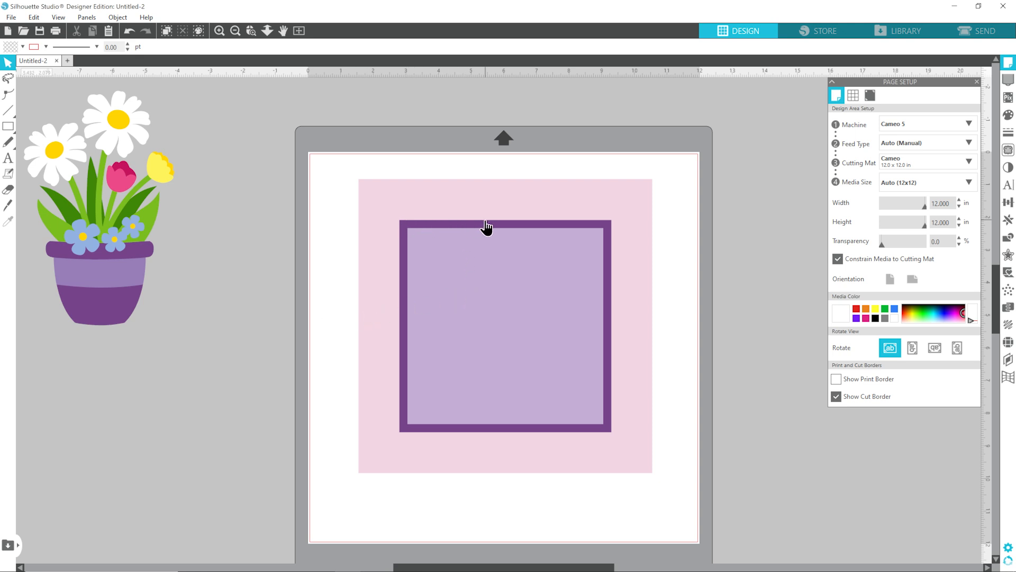
left_click_drag(542, 288, 236, 325)
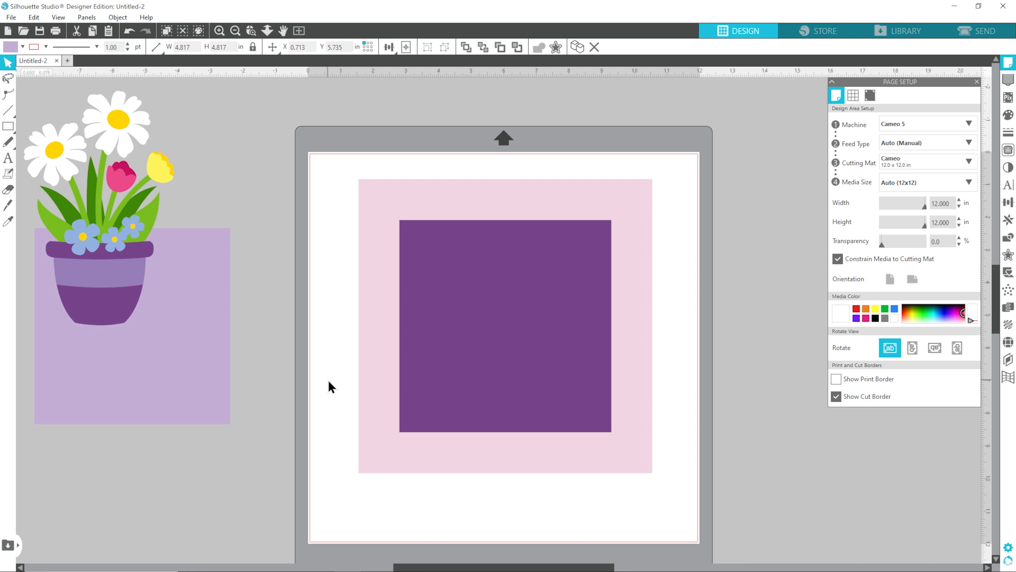
left_click(512, 268)
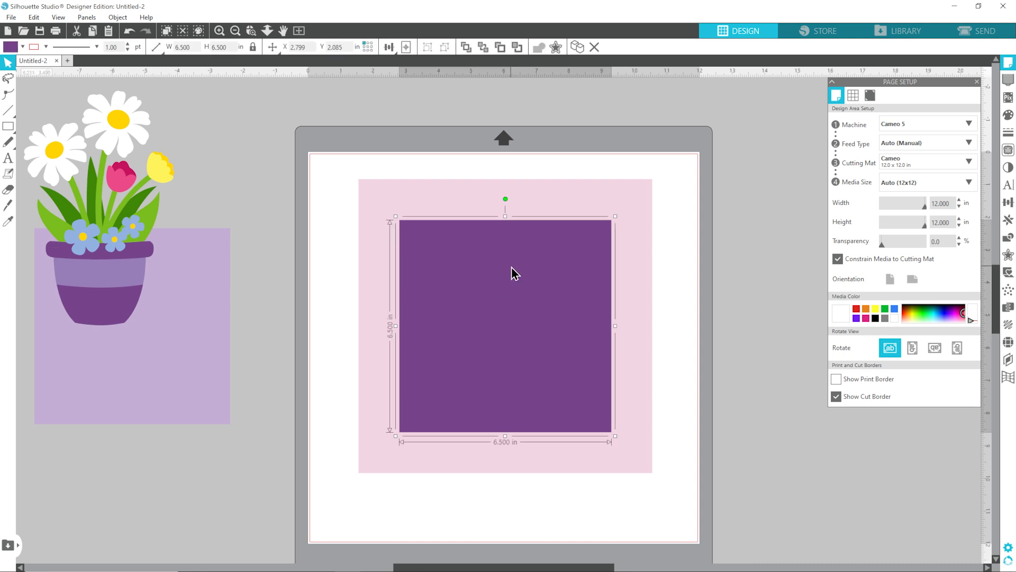
right_click(511, 273)
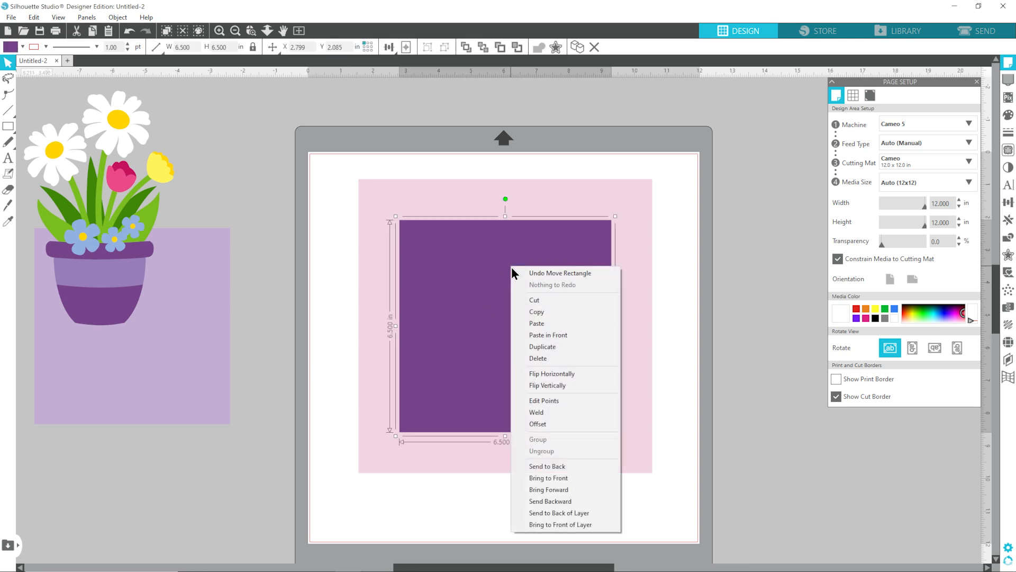
left_click(536, 315)
right_click(485, 259)
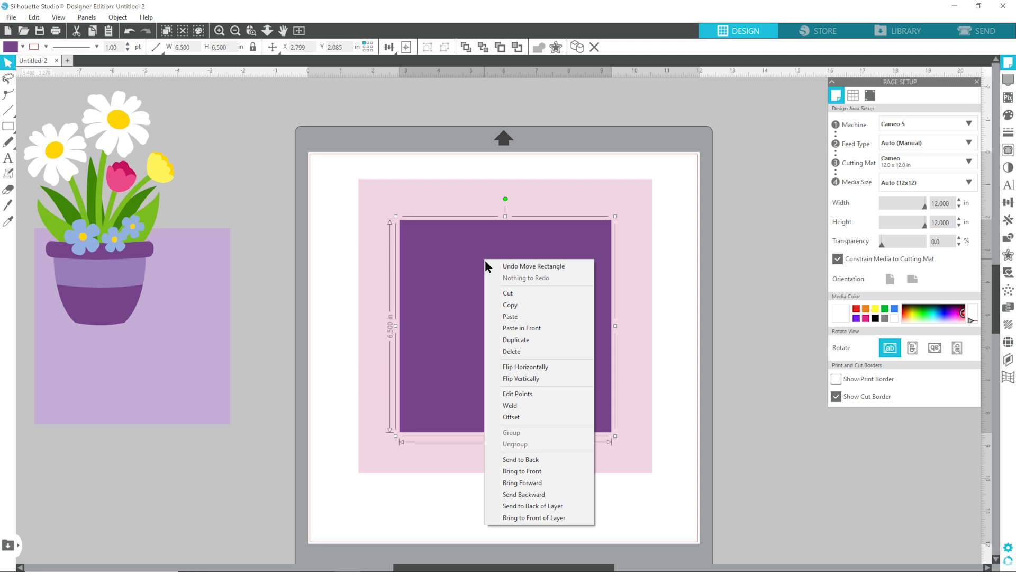
left_click(526, 317)
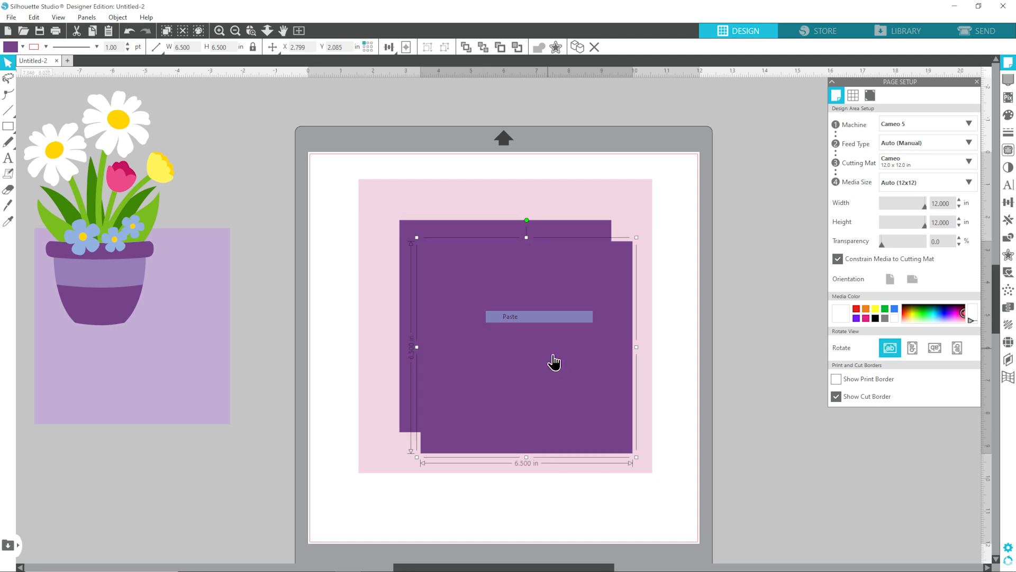
left_click_drag(573, 303, 172, 401)
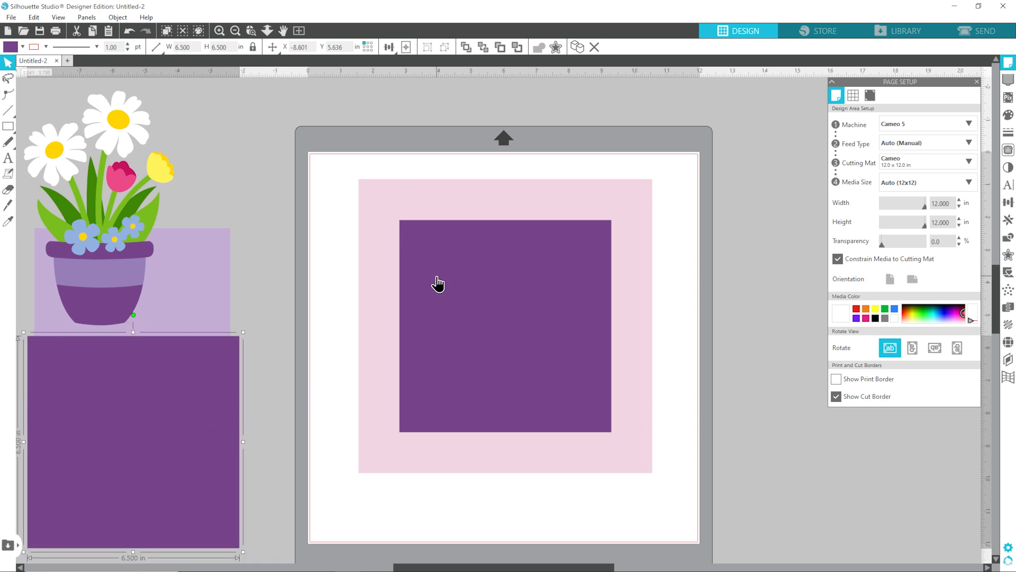
Centre the remaining dark purple square on the 9 in pink square.
left_click_drag(344, 175, 680, 496)
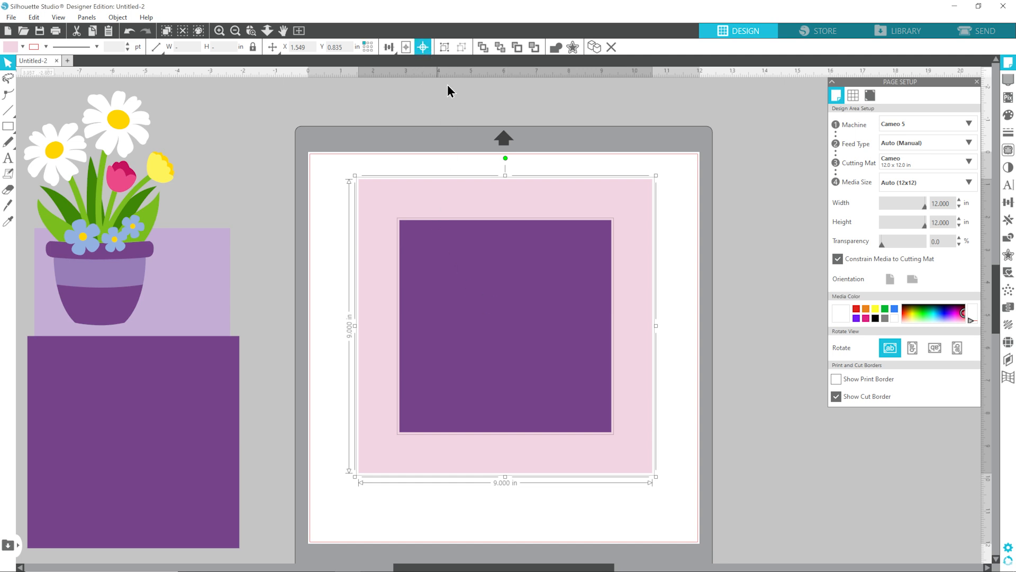
left_click(722, 261)
Make the dark purple square on the pink base unfilled, with a red outline in the long-dash line style.
left_click(483, 273)
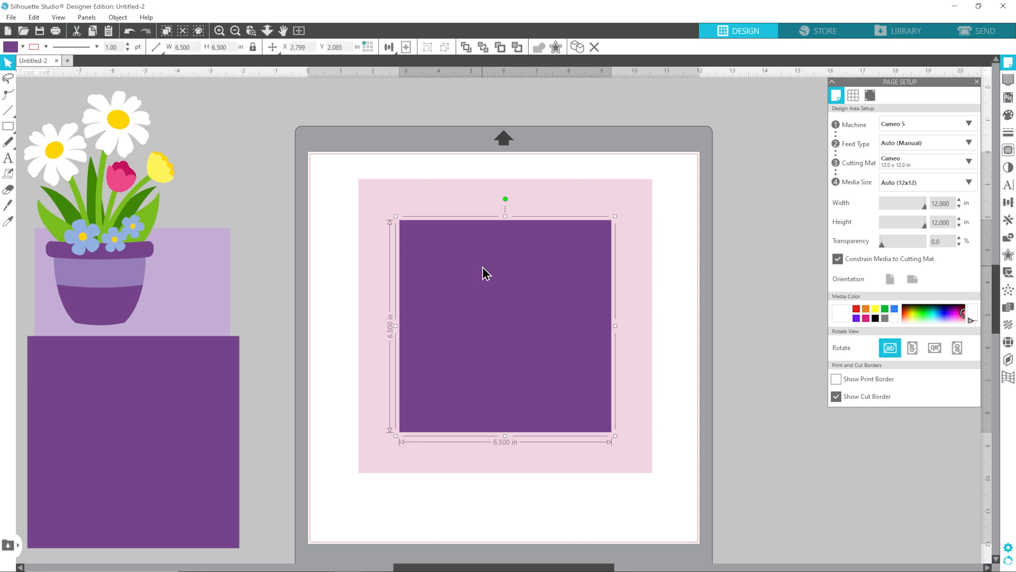
left_click(11, 46)
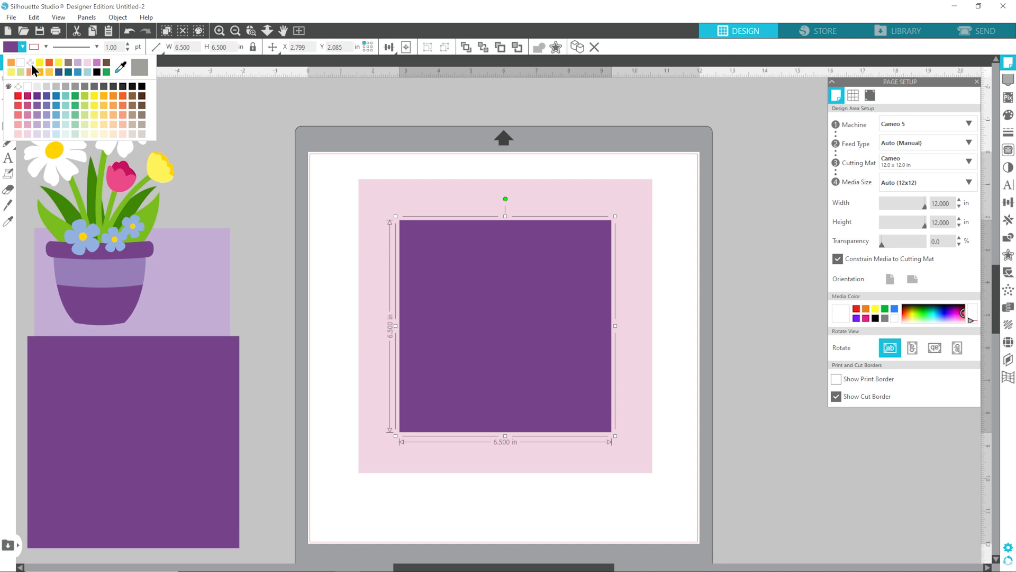
left_click(30, 63)
left_click(34, 48)
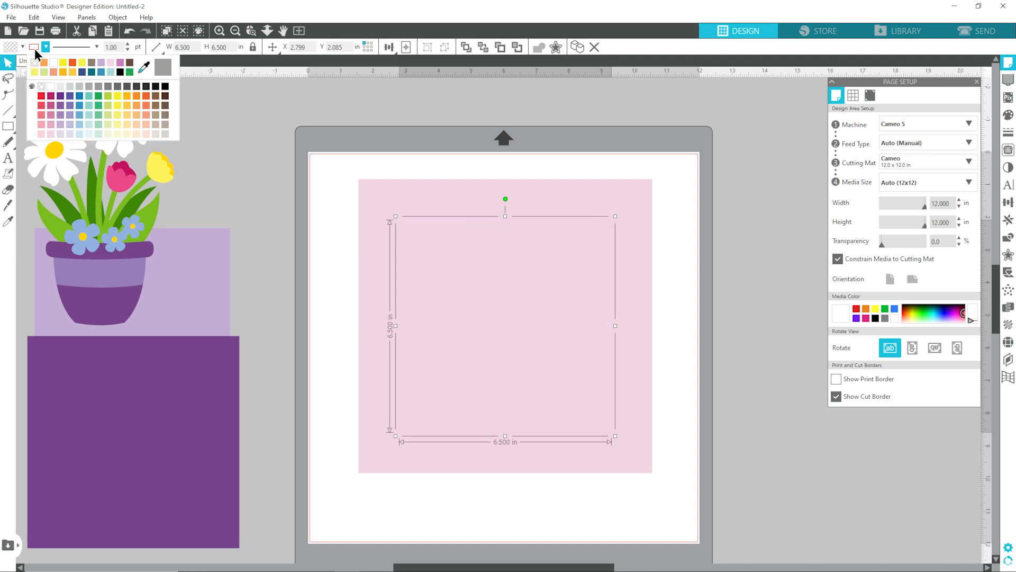
left_click(72, 63)
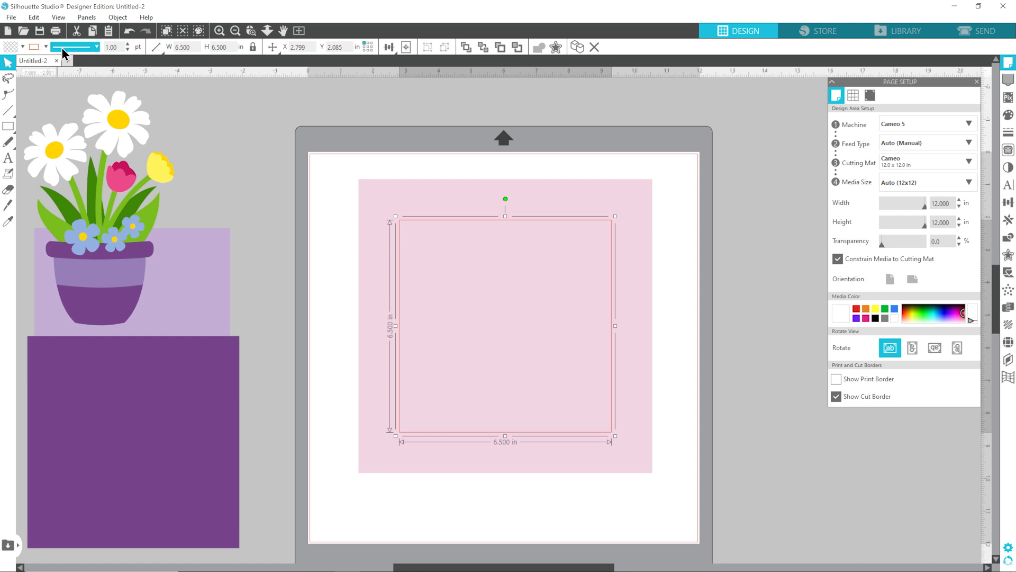
left_click(93, 50)
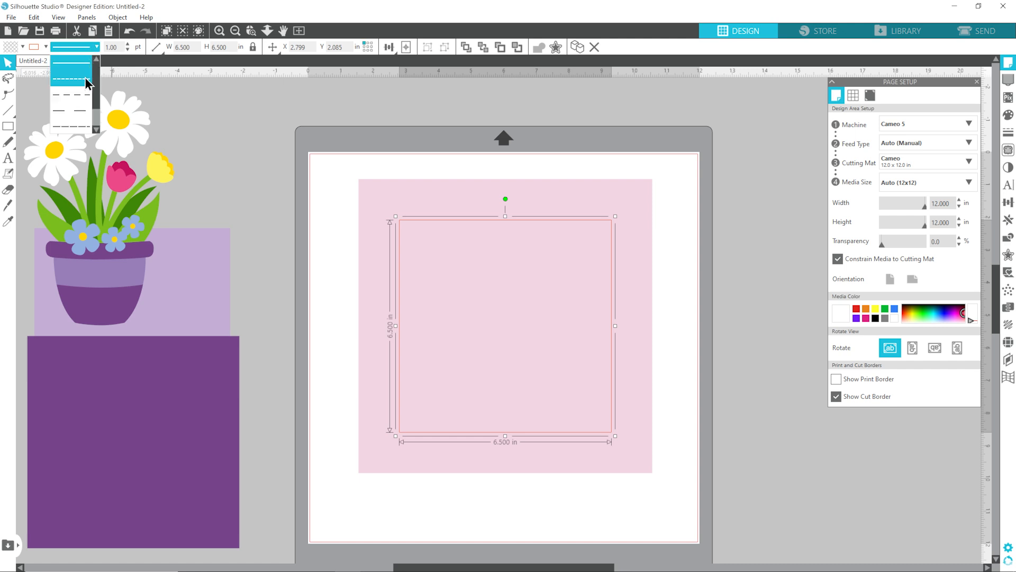
scroll(82, 82, "down", 1)
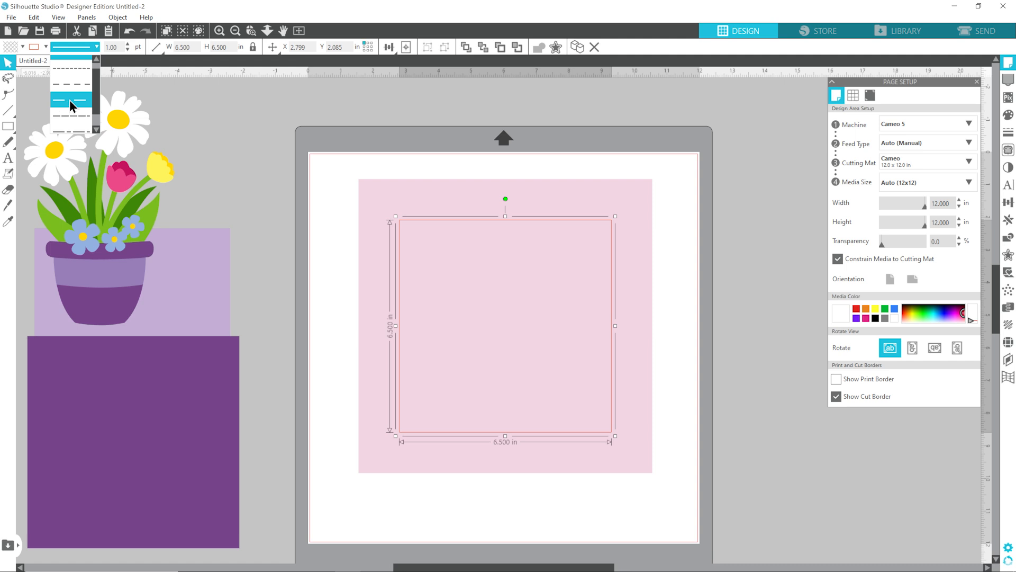
left_click(69, 99)
left_click(287, 188)
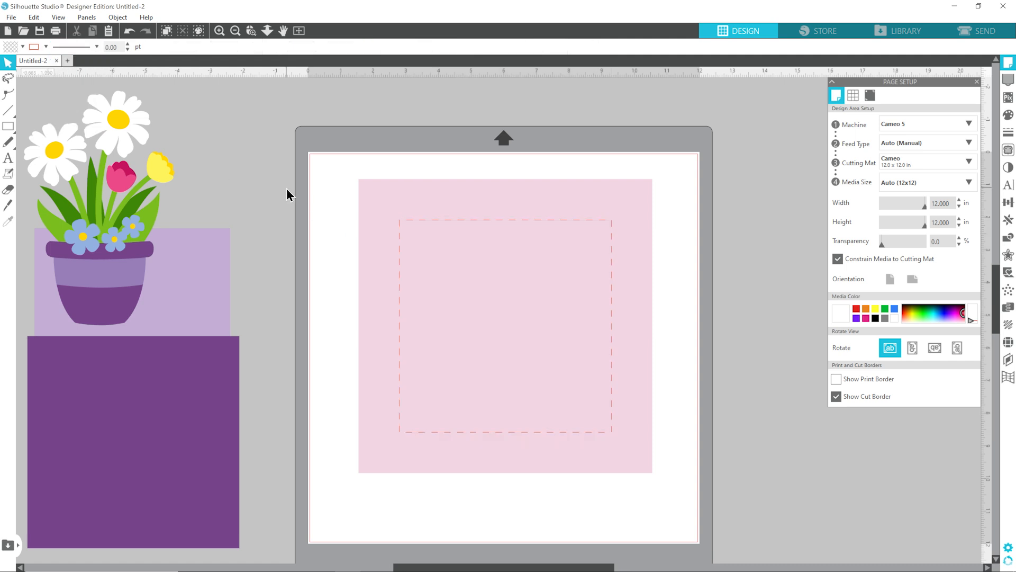
Group the dashed square outline with the pink square.
left_click(440, 231)
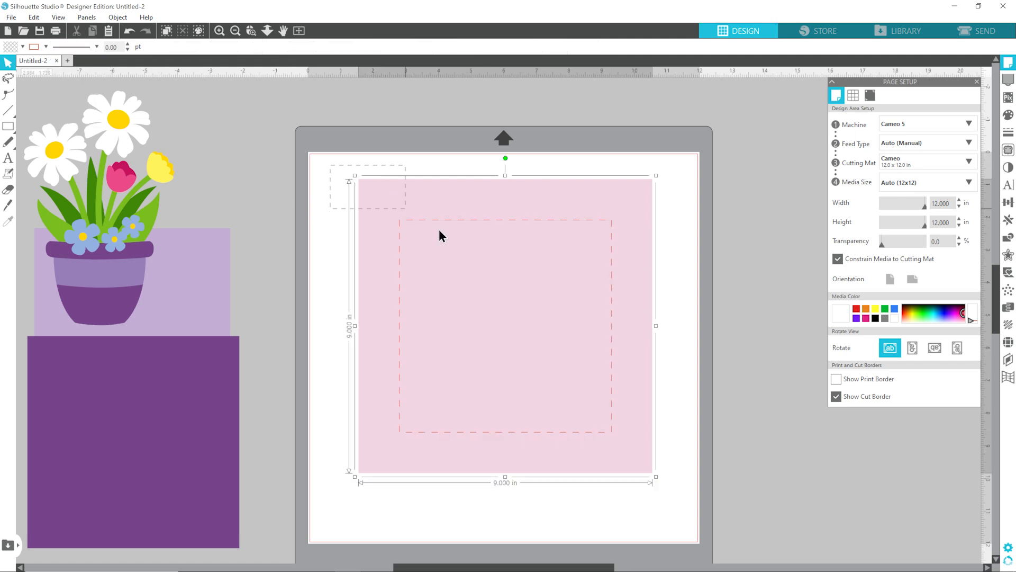
right_click(471, 260)
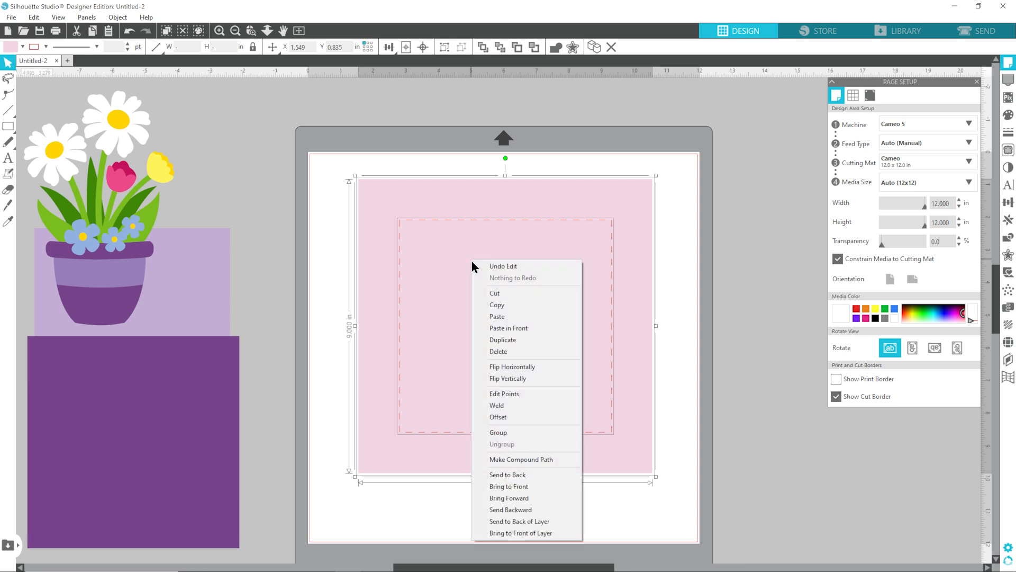
left_click(553, 433)
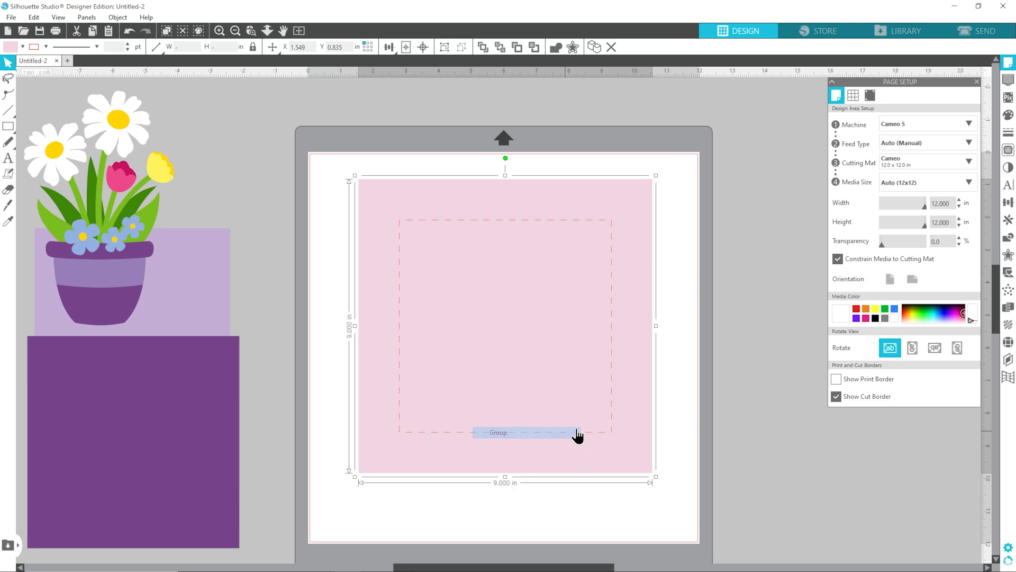
Move the grouped pink square off the mat's right edge, and bring the dark and light purple squares onto the mat.
scroll(320, 300, "down", 3)
left_click_drag(198, 326, 356, 316)
left_click_drag(463, 273, 733, 237)
left_click_drag(312, 322, 501, 203)
left_click_drag(199, 247, 451, 254)
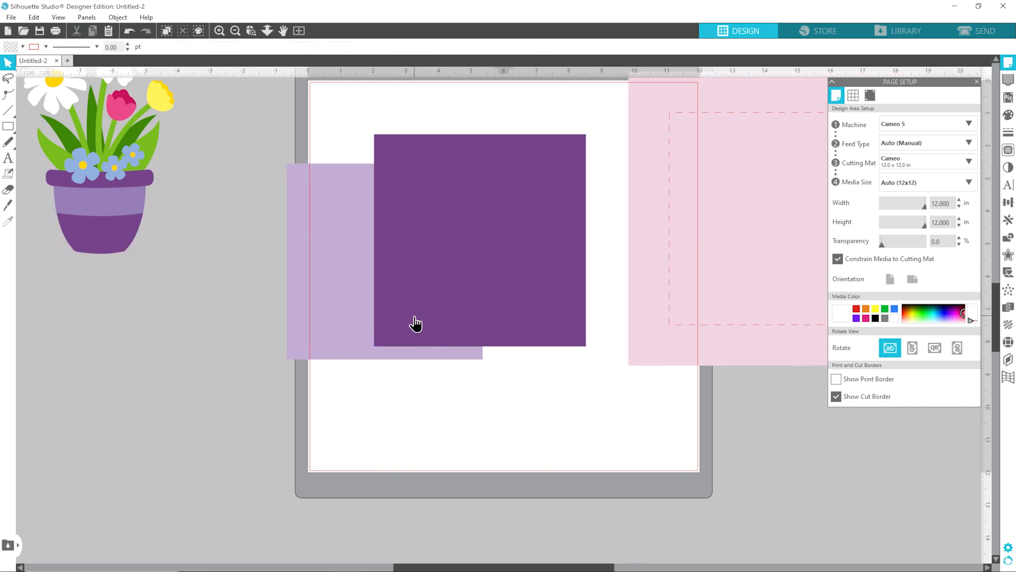
Shift the dark purple square over the light purple one and send it to the back.
left_click(478, 211)
left_click_drag(482, 196, 413, 202)
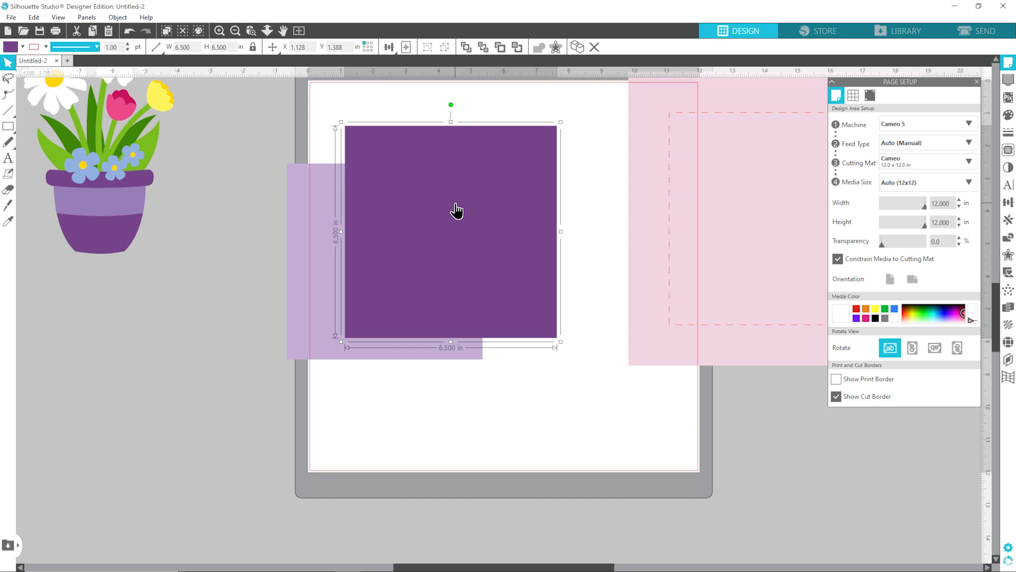
left_click_drag(419, 222, 414, 224)
right_click(422, 184)
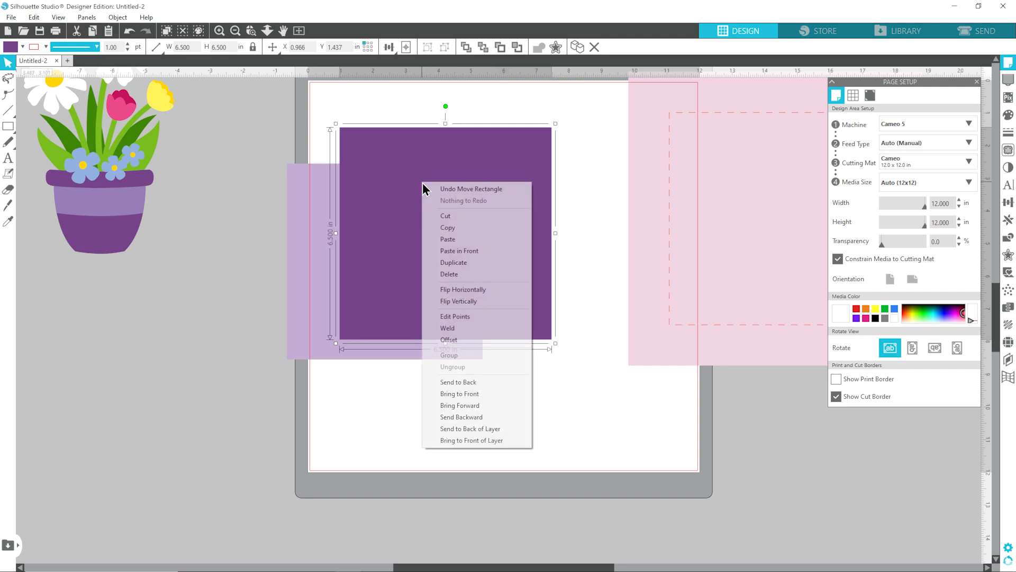
left_click(476, 417)
right_click(453, 277)
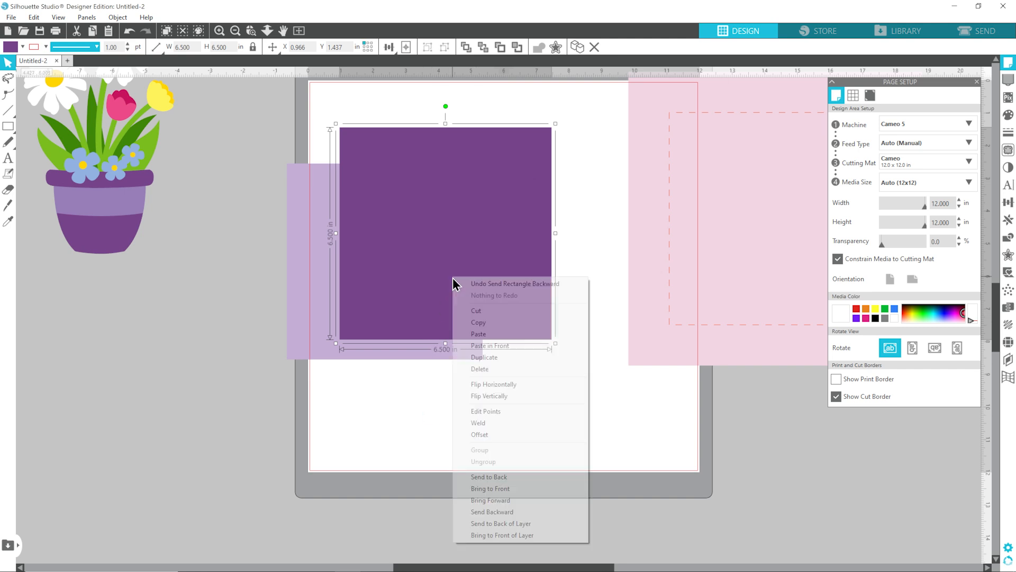
left_click(513, 475)
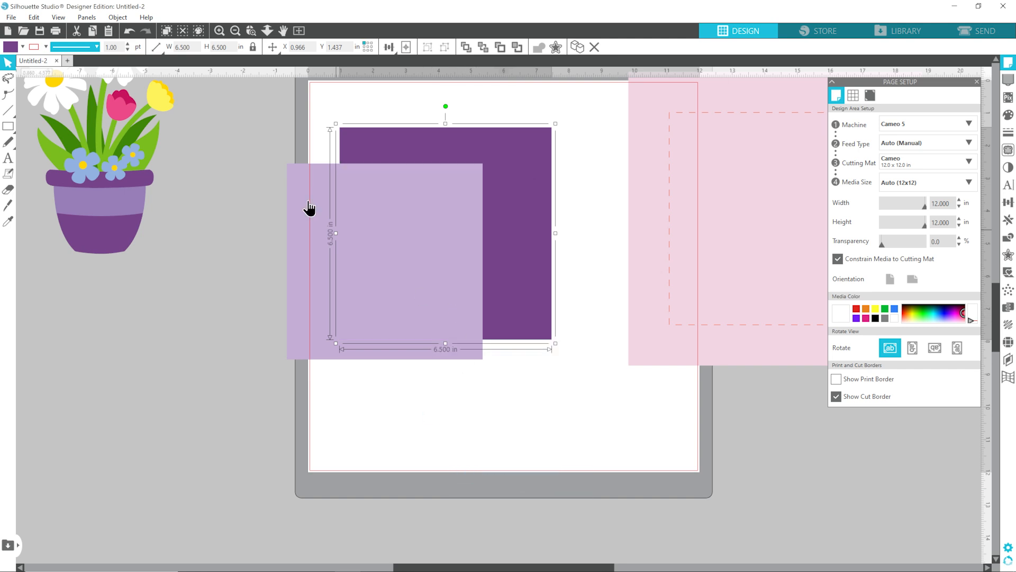
Centre the light purple square on the dark purple square.
left_click_drag(303, 123, 402, 220)
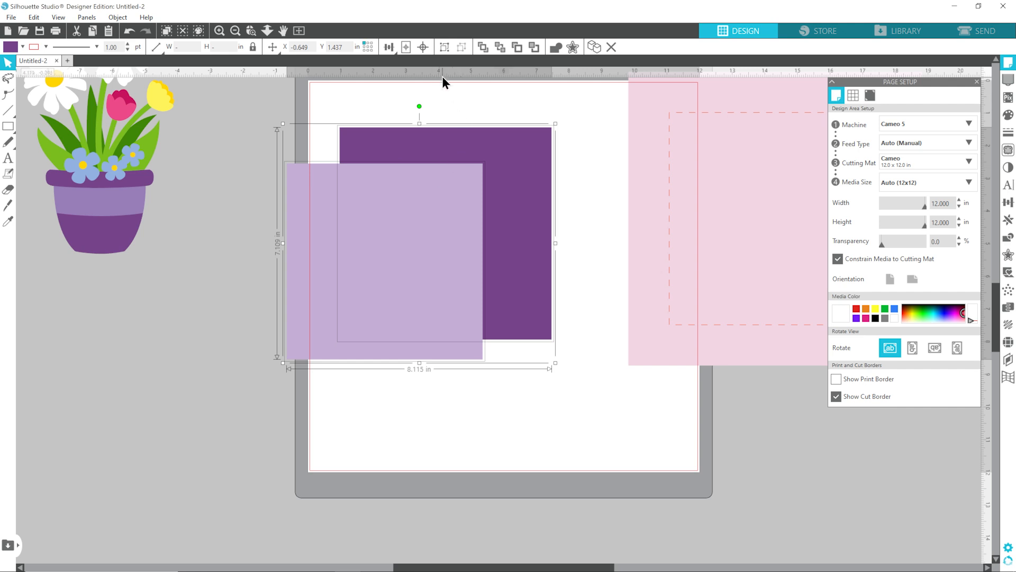
left_click(423, 49)
left_click(589, 190)
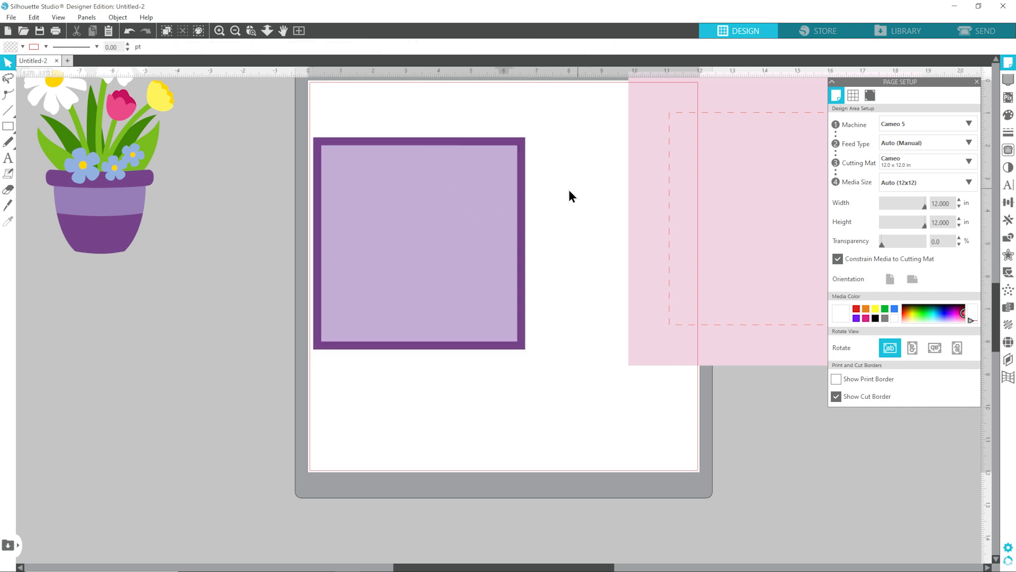
Copy and paste the 6 in light purple square, and move the copy off the mat below the flower pot.
left_click(434, 168)
right_click(435, 168)
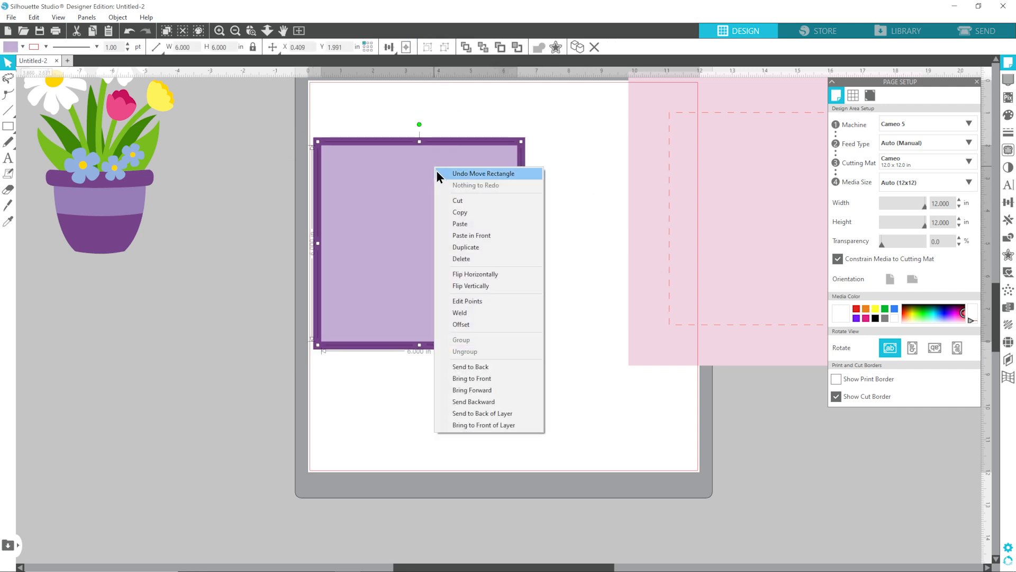
left_click(456, 214)
right_click(441, 199)
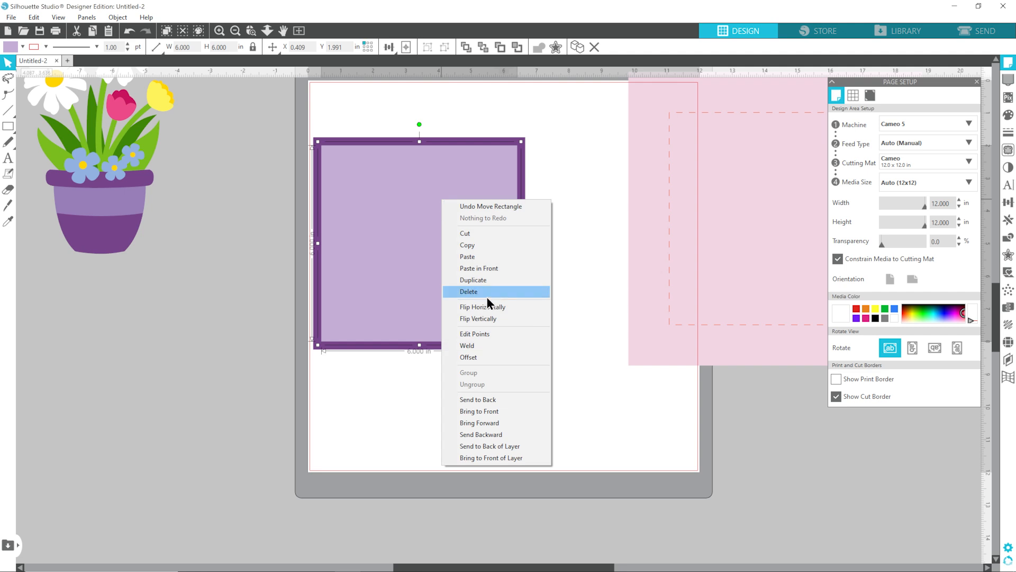
left_click(473, 254)
left_click(570, 324)
left_click_drag(494, 215, 155, 314)
Remove the fill from the 6 in light purple square centred on the dark purple one.
left_click_drag(300, 124, 352, 174)
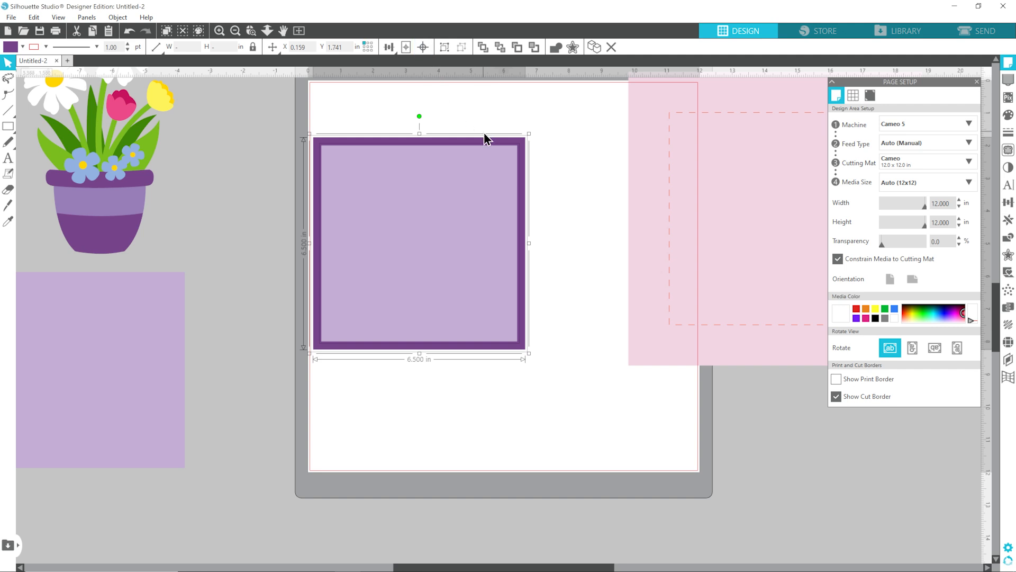
left_click(538, 125)
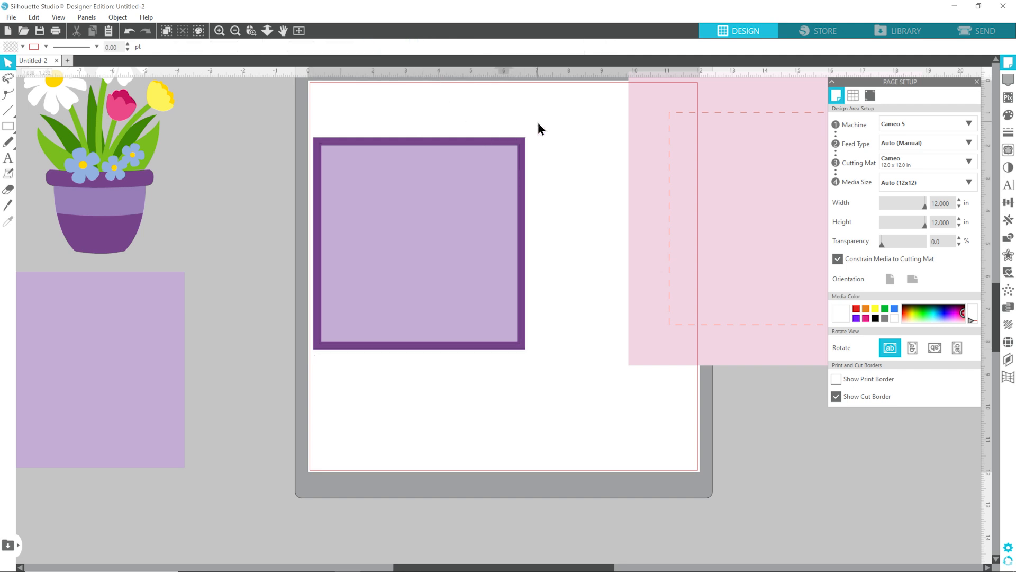
left_click(447, 188)
left_click(10, 47)
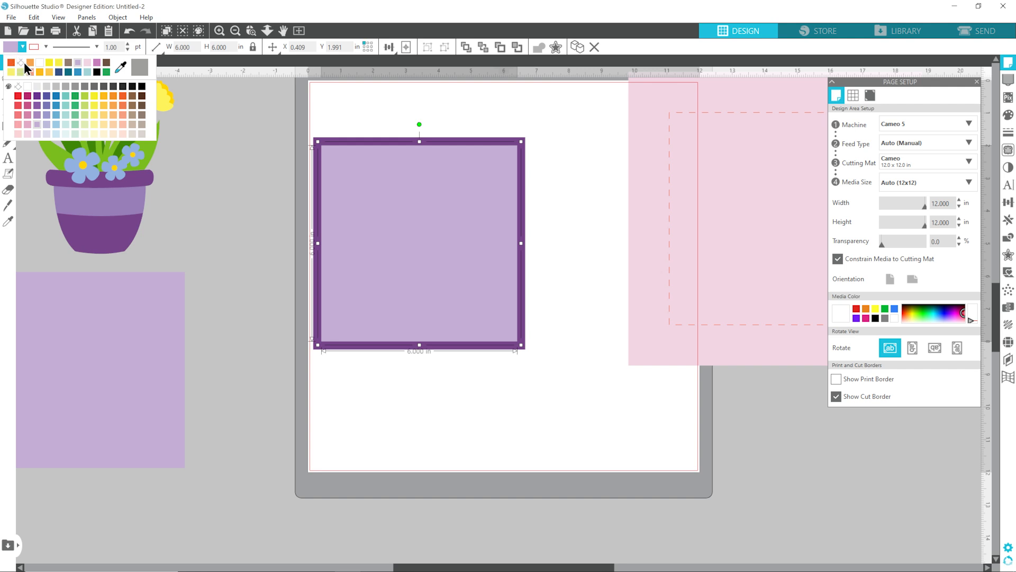
left_click(23, 63)
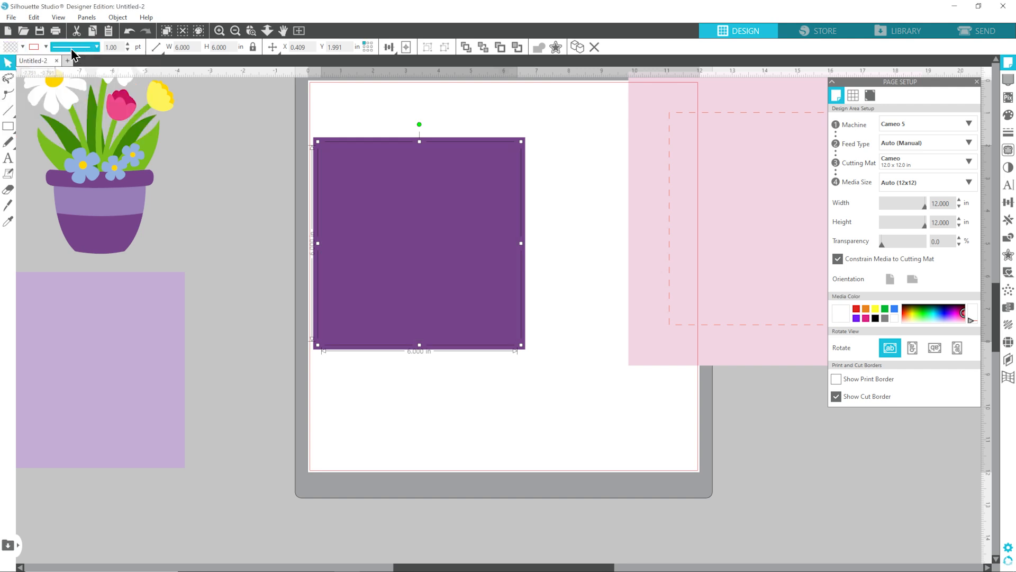
Give the unfilled 6 in square centred on the dark purple square a yellow dashed outline.
left_click(32, 48)
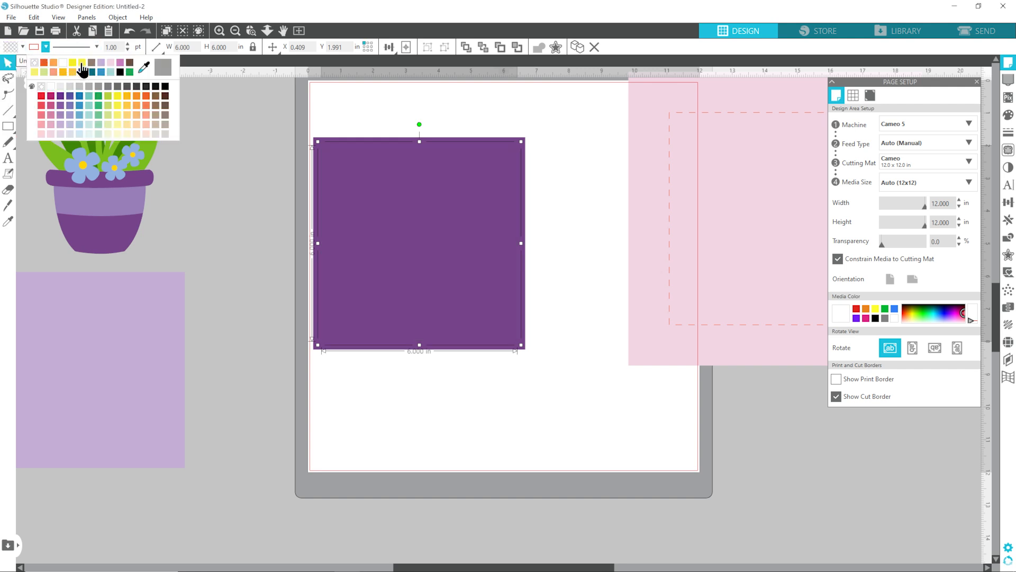
left_click(78, 68)
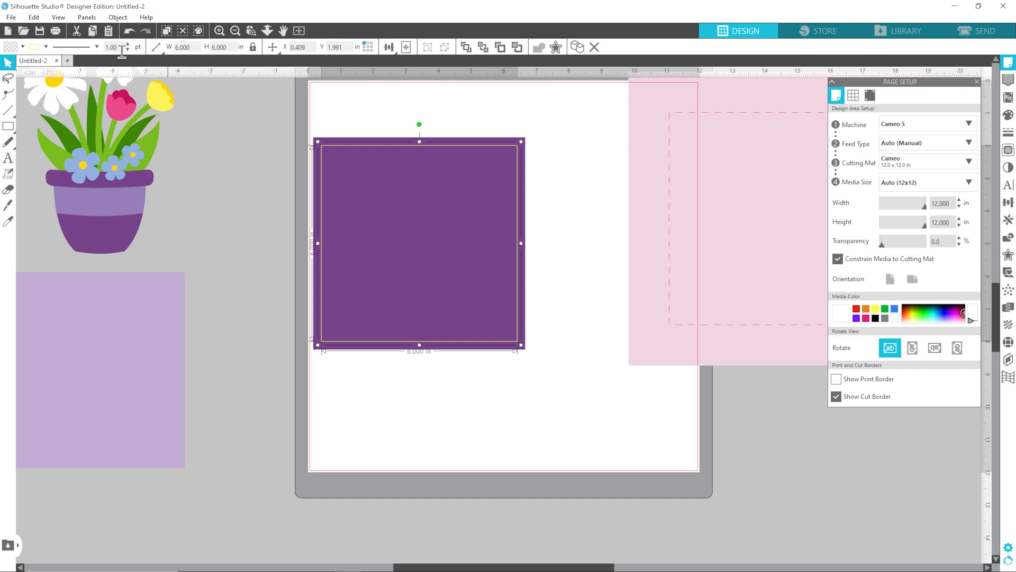
left_click(90, 46)
left_click(81, 114)
Group the yellow dashed outline with the dark purple square.
left_click(309, 162)
left_click(386, 229)
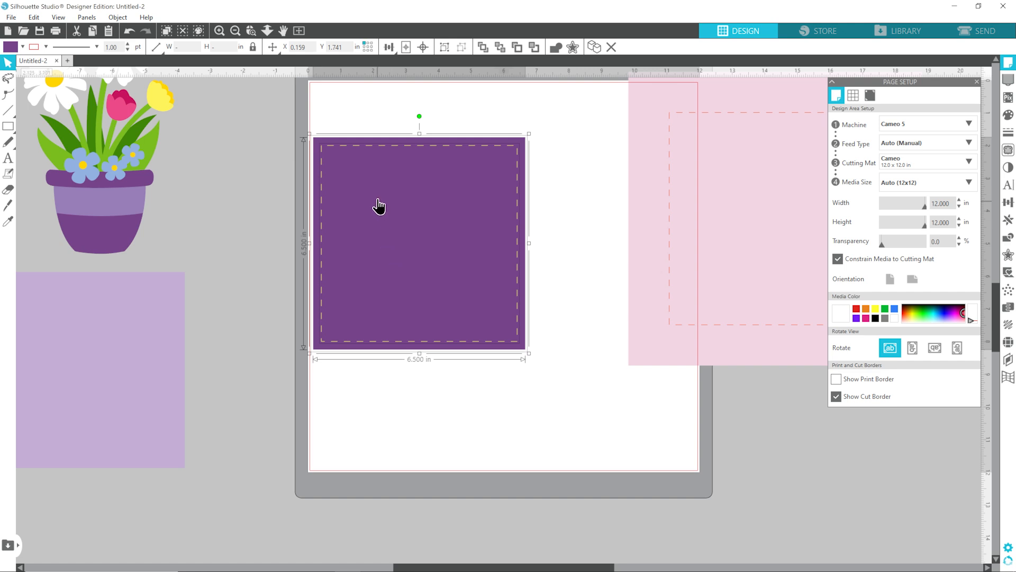
right_click(378, 199)
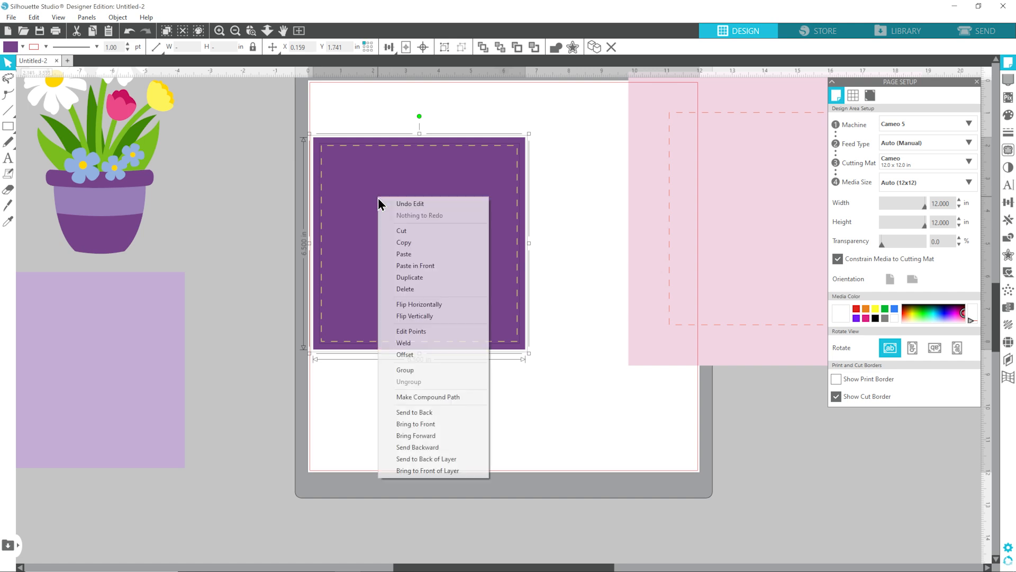
left_click(427, 368)
Stack the pink backing, the dark purple group, the light purple square and the flower pot on the mat, with the pot in front.
left_click_drag(692, 230, 431, 250)
left_click_drag(397, 188, 489, 186)
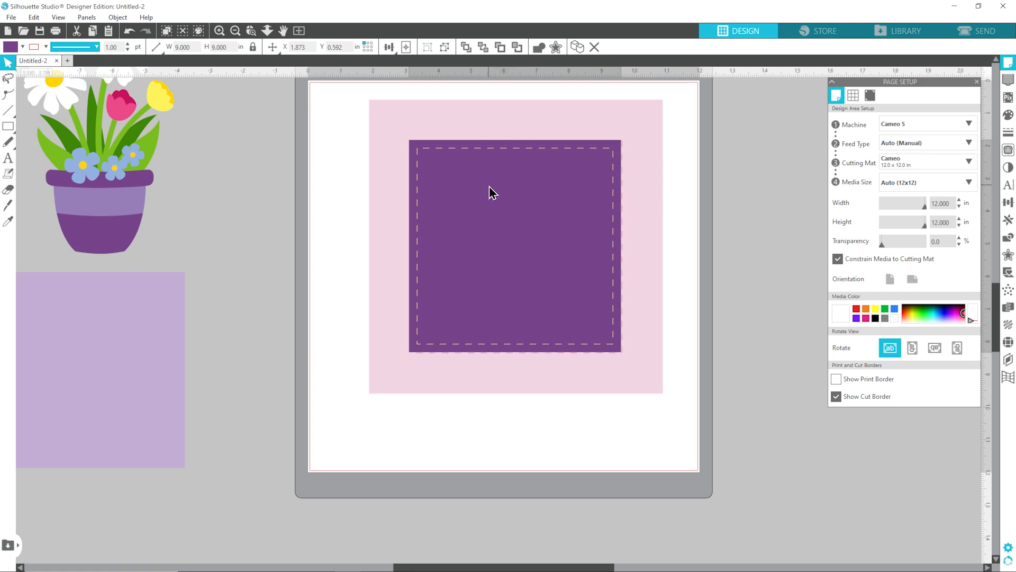
key("Escape")
left_click_drag(151, 312, 545, 198)
left_click_drag(119, 193, 526, 276)
right_click(347, 269)
left_click(421, 500)
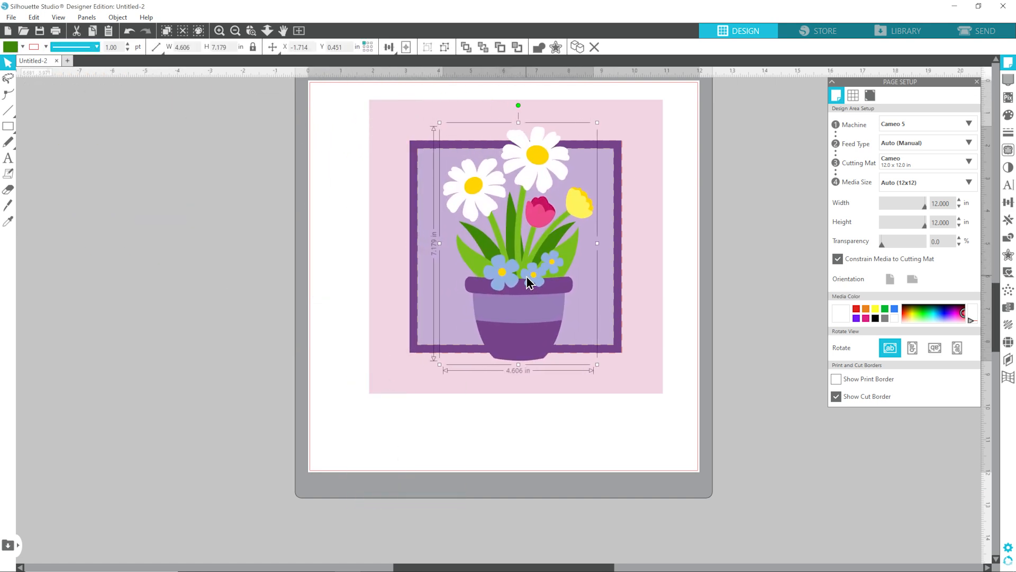
left_click(794, 239)
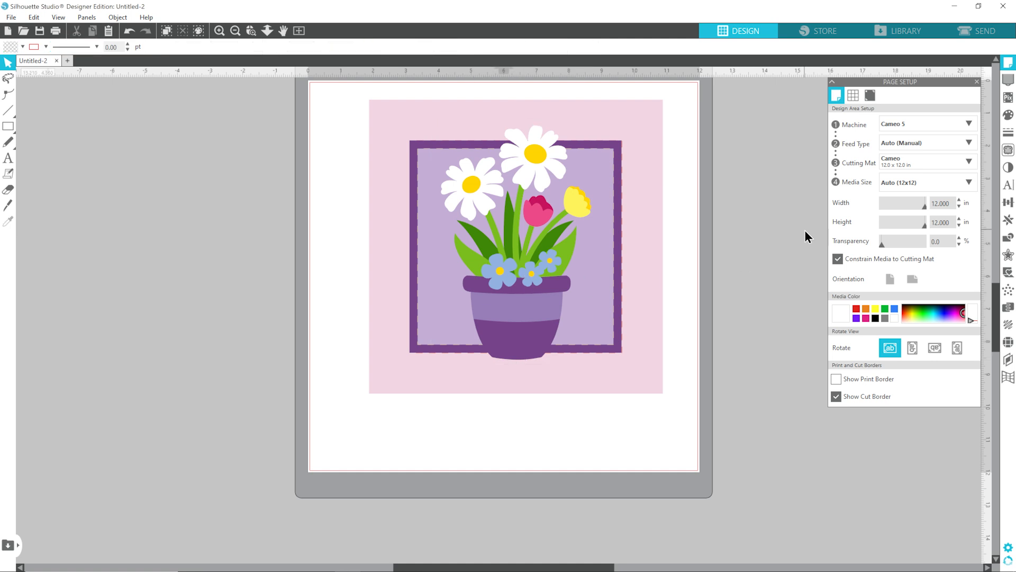
Move the flower pot, light purple square and pink backing off the mat, and place the dark purple group in the mat's upper-left corner.
left_click_drag(548, 228, 234, 289)
left_click_drag(635, 143, 212, 293)
left_click_drag(277, 250, 213, 248)
left_click_drag(274, 281, 223, 285)
scroll(312, 291, "up", 1)
left_click_drag(487, 243, 397, 195)
mouse_move(188, 216)
left_mouse_down()
mouse_move(789, 208)
mouse_move(249, 187)
mouse_move(180, 207)
left_mouse_up()
Ungroup the flower pot and move its two dark purple pieces, the rim and the base, onto the mat beside the dark purple square.
right_click(177, 271)
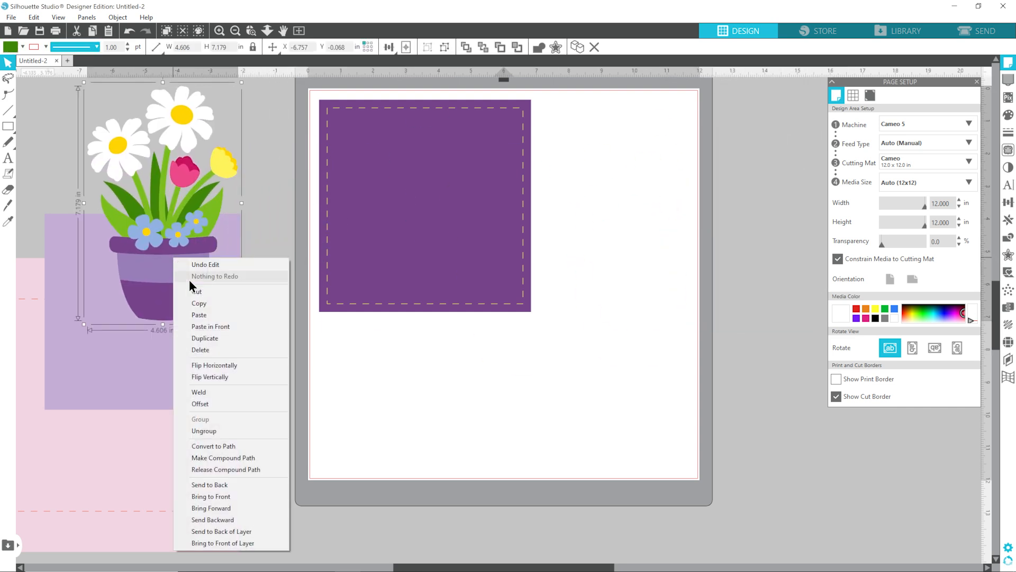
left_click(222, 431)
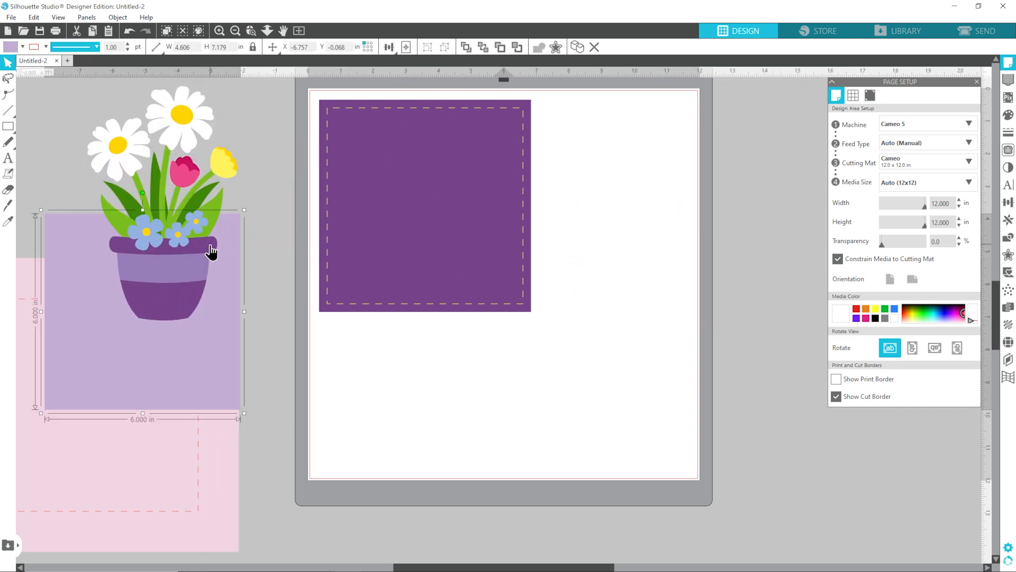
left_click_drag(211, 249, 643, 138)
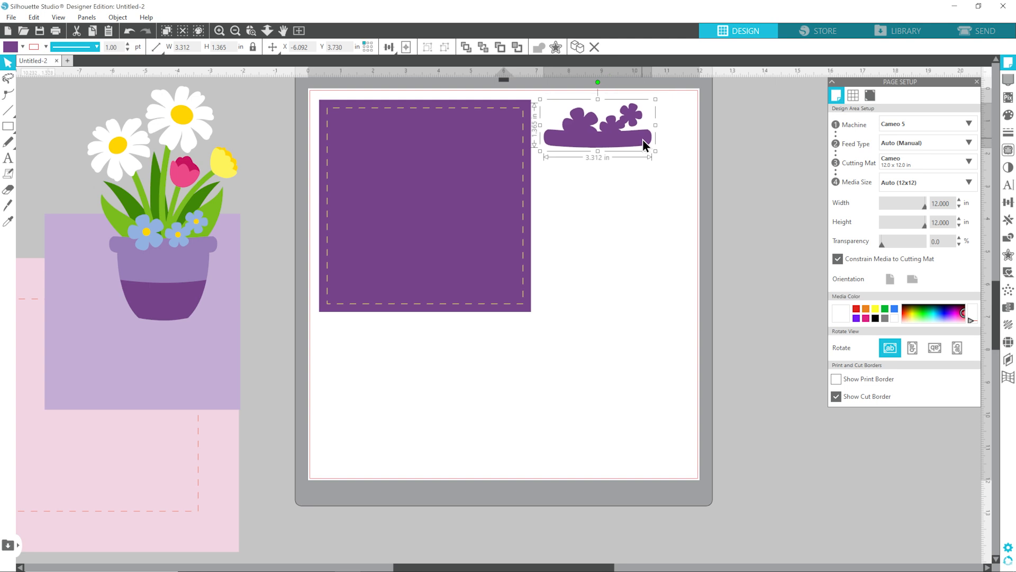
left_click_drag(188, 311, 601, 252)
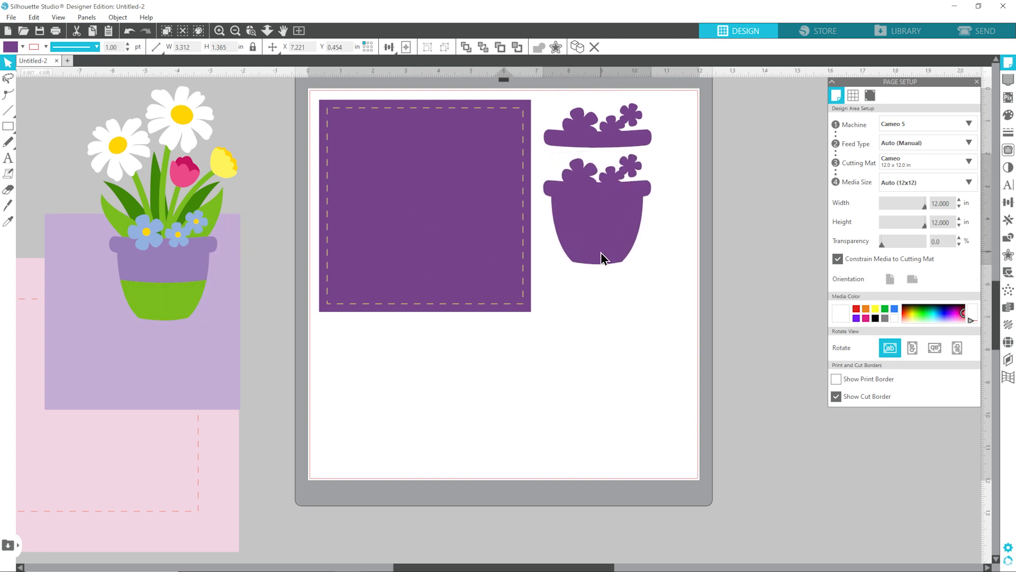
left_click(741, 228)
scroll(720, 226, "up", 1)
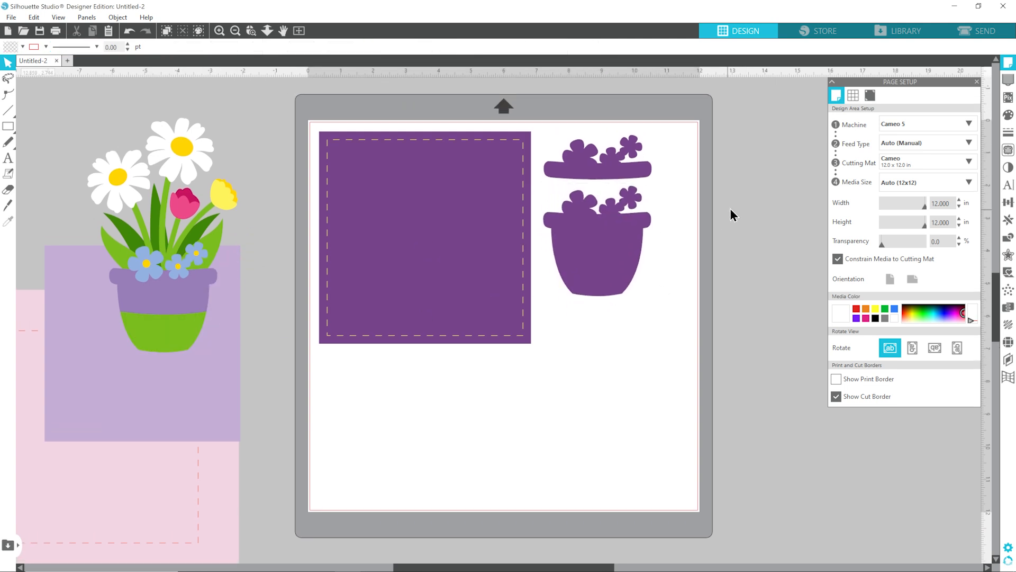
Open the cut setup and set the material to Cardstock, Textured - Heavy (80lb).
left_click(978, 30)
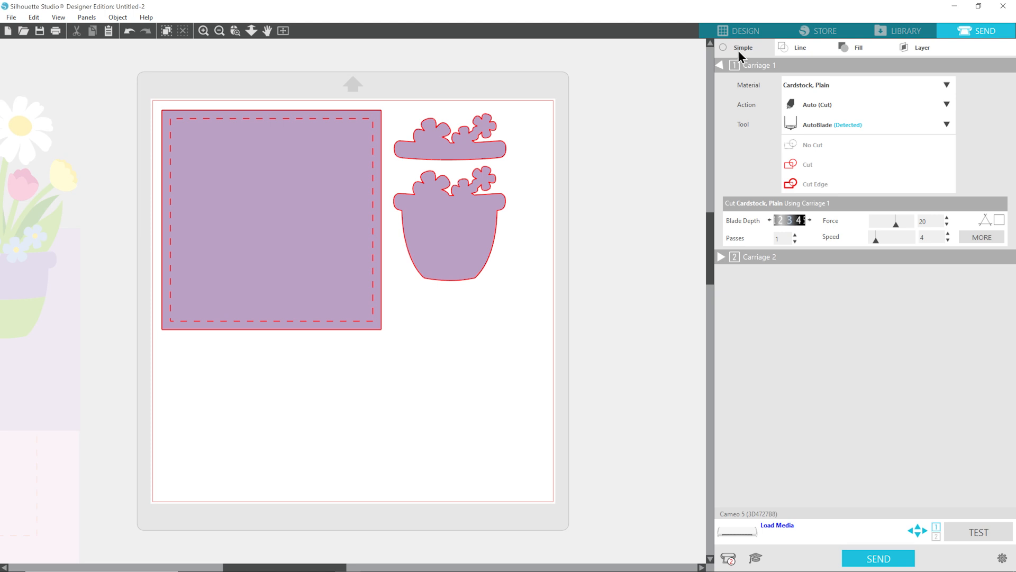
left_click(805, 84)
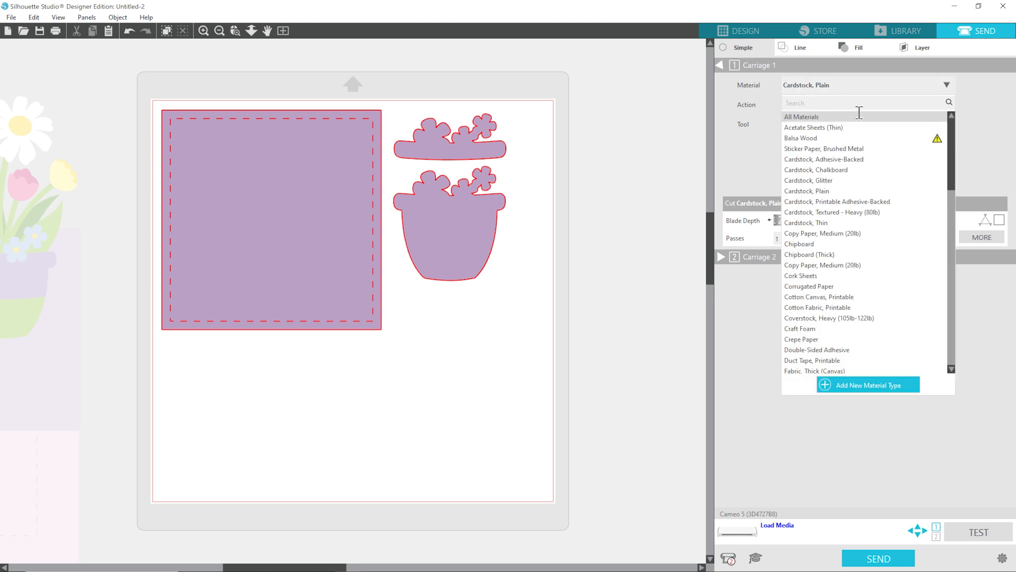
left_click(840, 213)
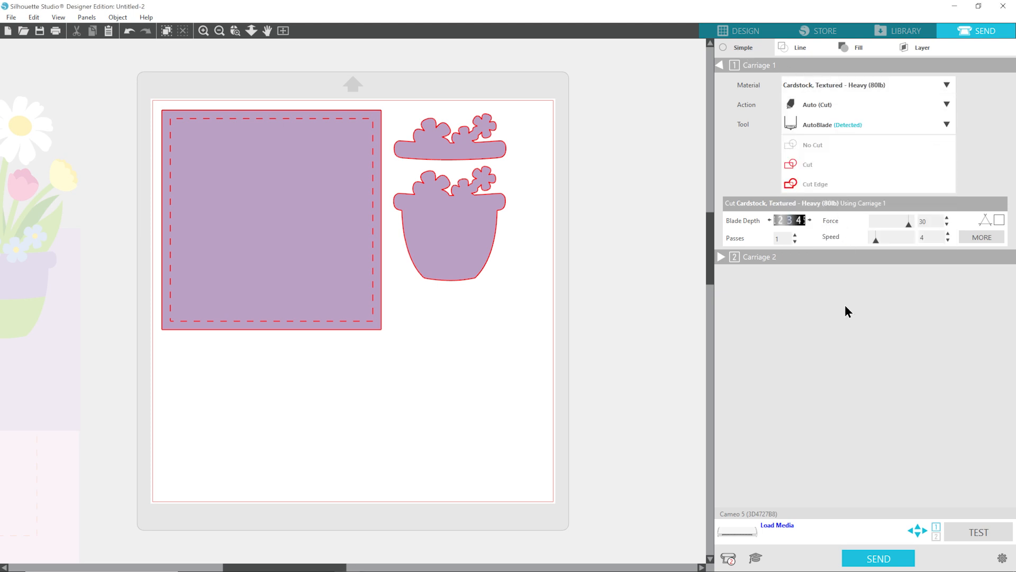
left_click(809, 218)
left_click(809, 218)
left_click(809, 218)
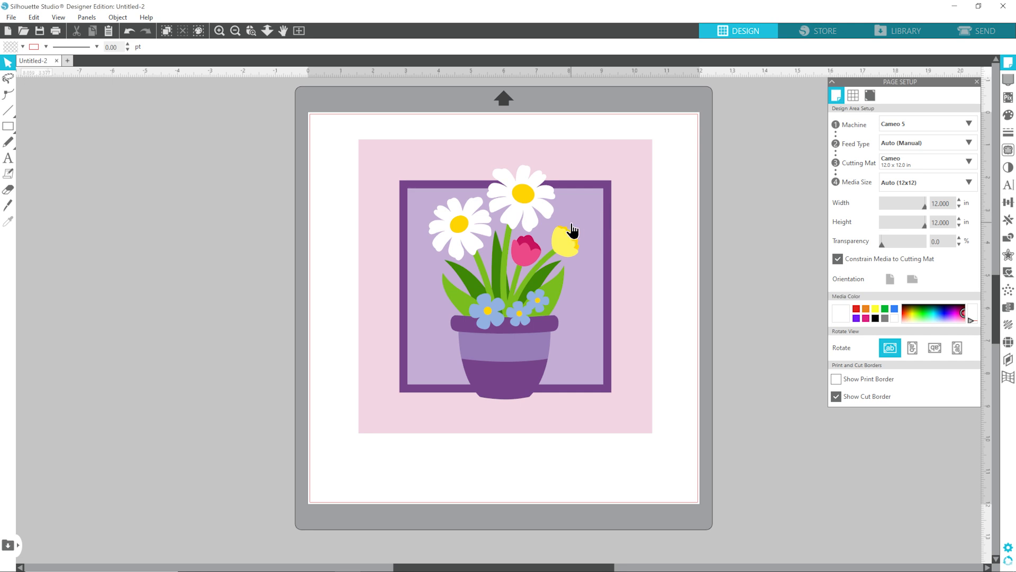
Move the flower pot and light purple square off the mat, and copy and paste the dark purple square, placing one copy beside them.
left_click_drag(529, 312, 116, 221)
left_click_drag(538, 233, 170, 277)
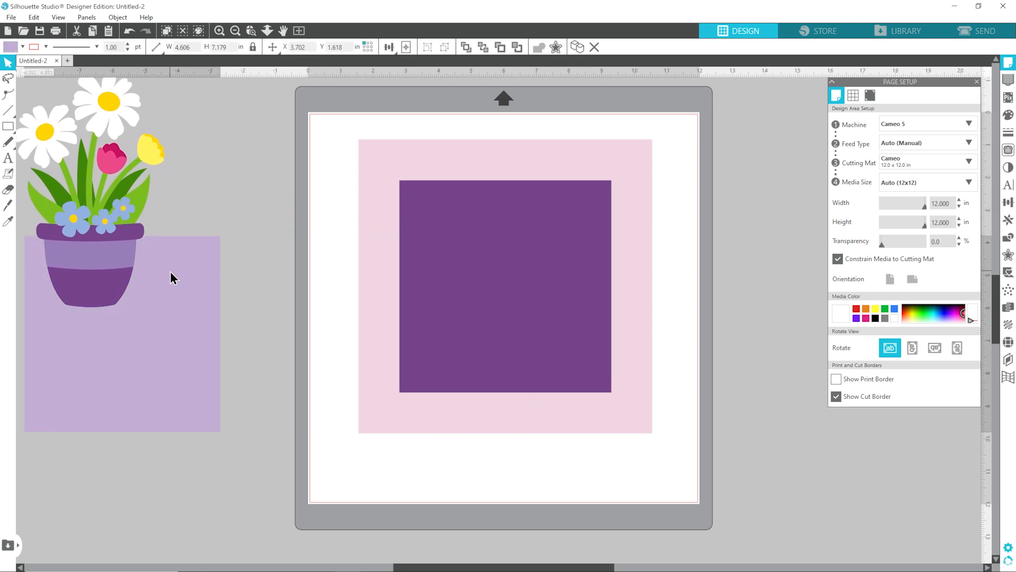
left_click(503, 249)
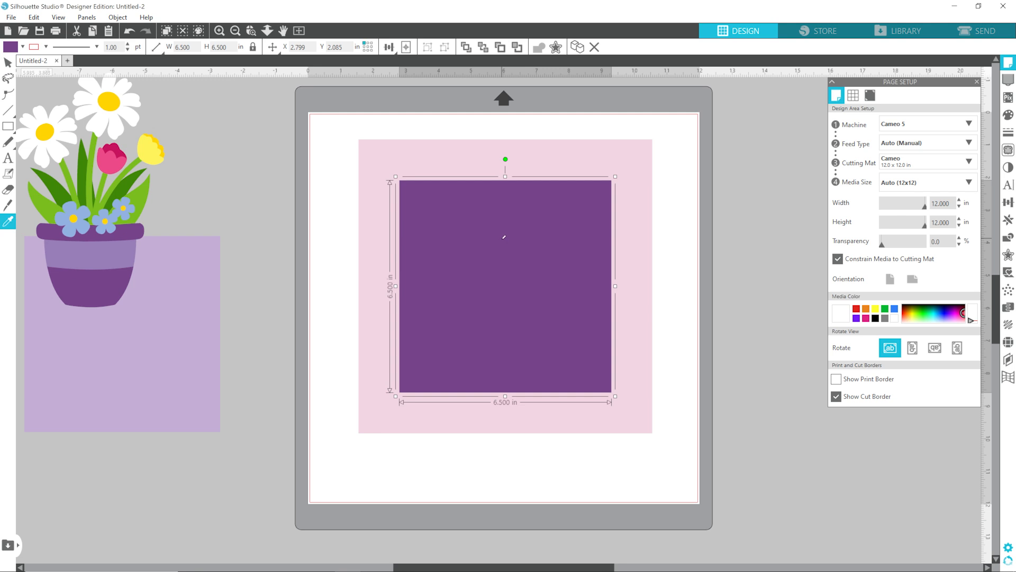
right_click(501, 237)
left_click(532, 284)
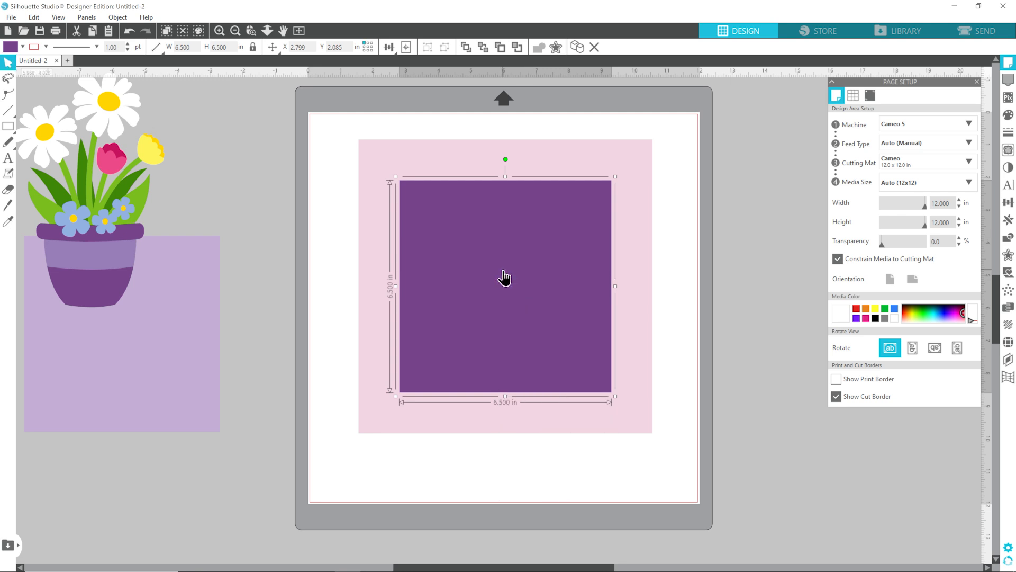
right_click(544, 253)
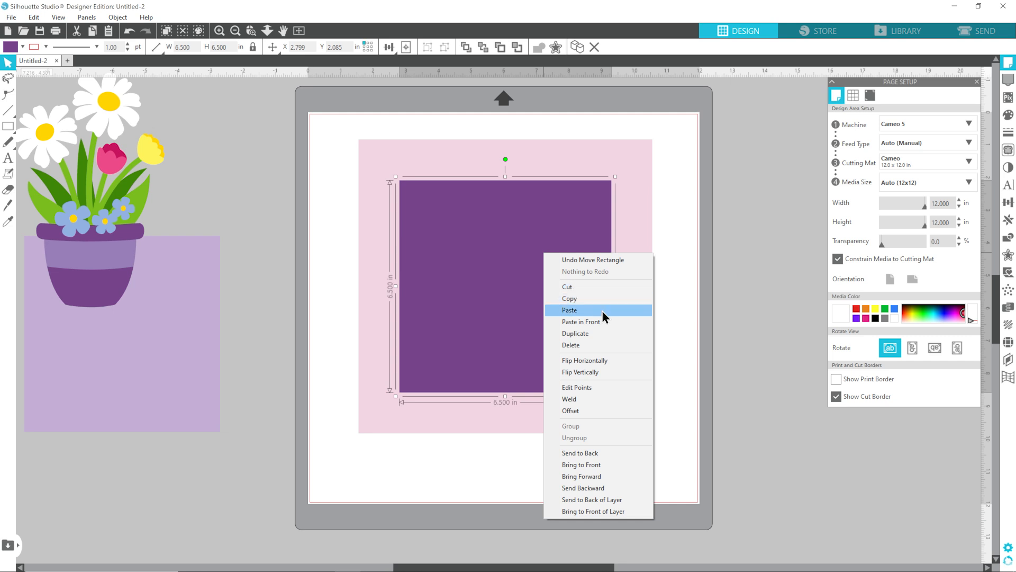
left_click(603, 311)
left_click_drag(558, 267, 184, 372)
Centre the dark purple square on the pink backing and remove its fill.
left_click_drag(336, 176, 499, 274)
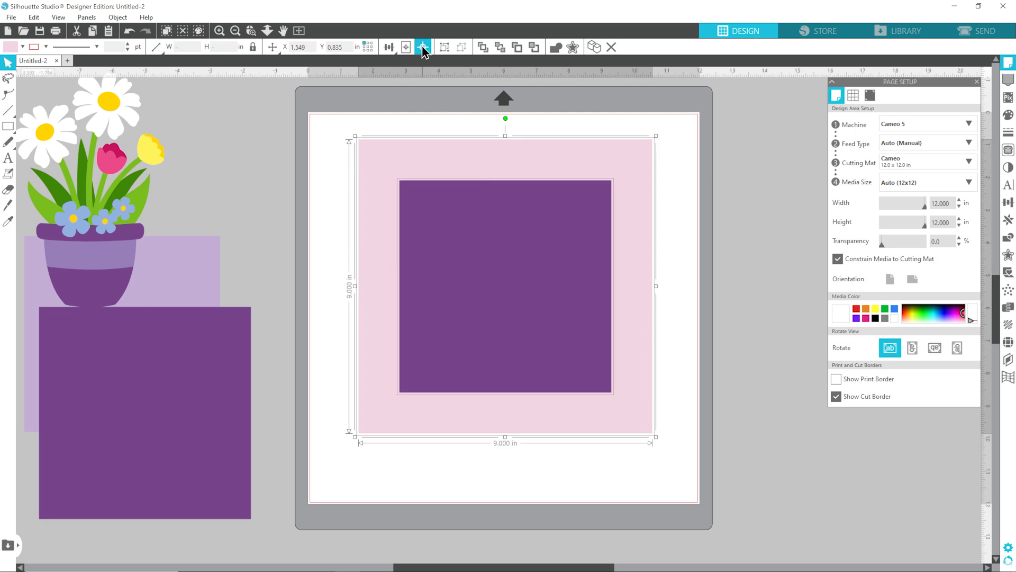
left_click(786, 224)
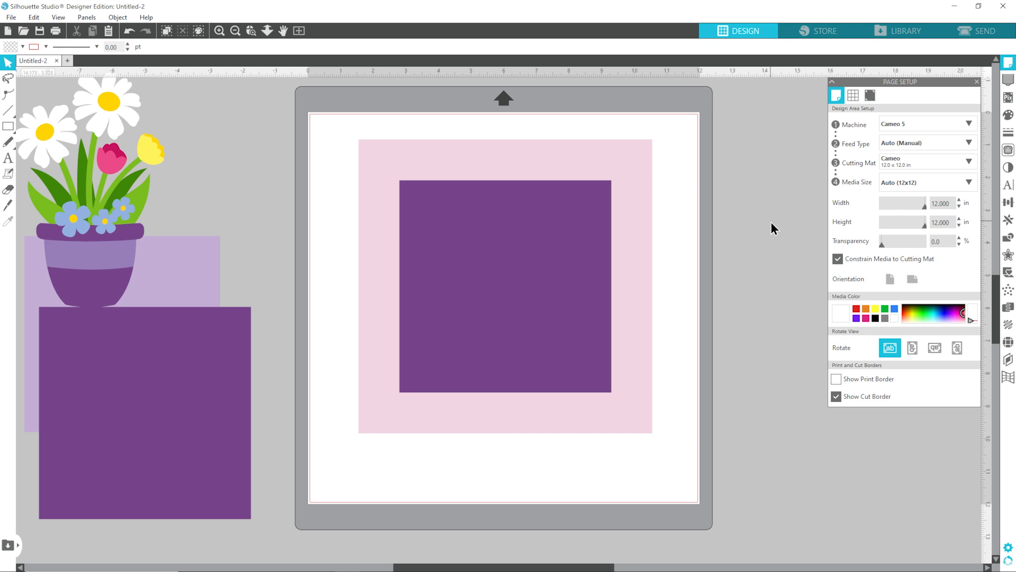
left_click(593, 255)
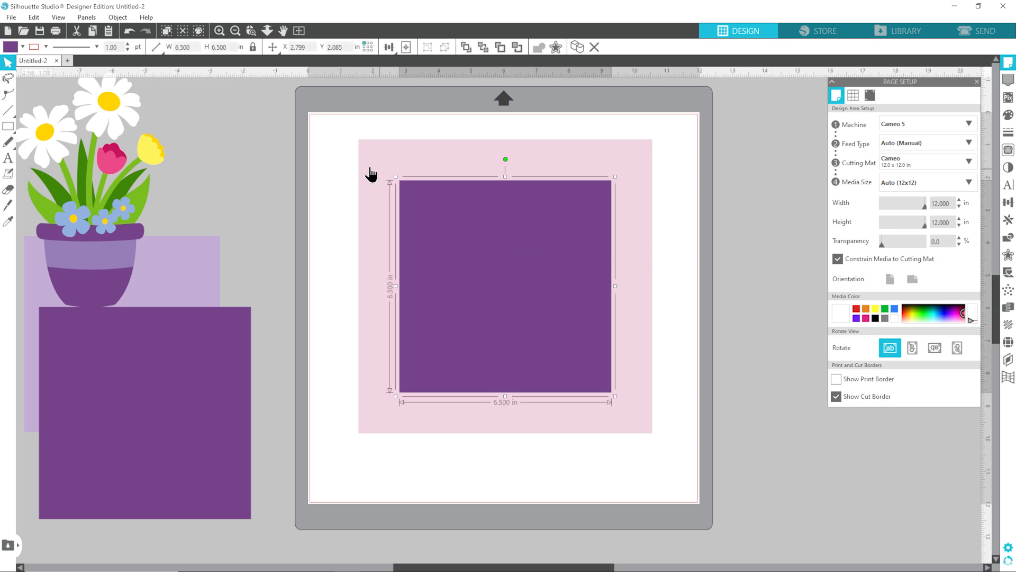
left_click(11, 49)
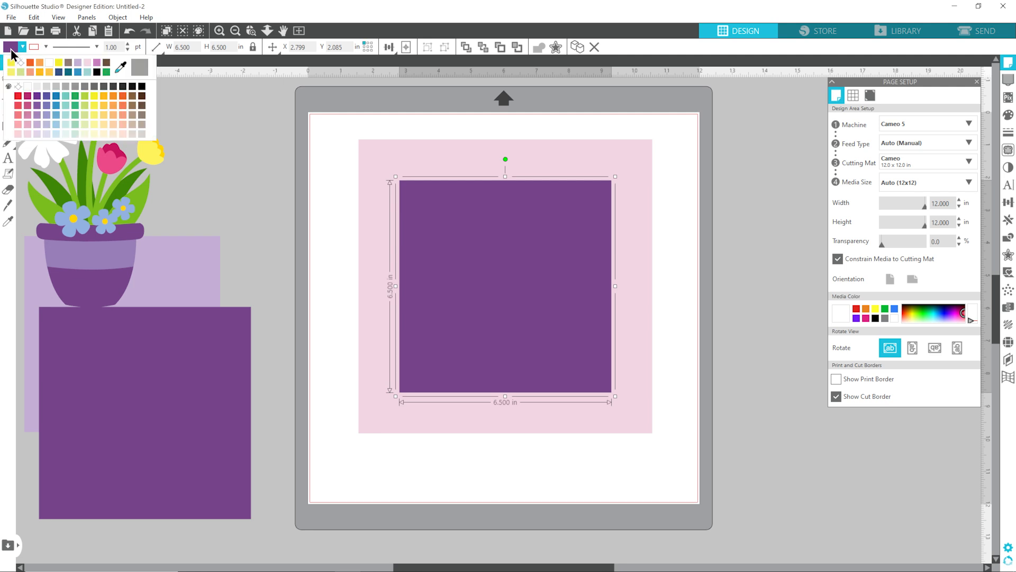
left_click(21, 62)
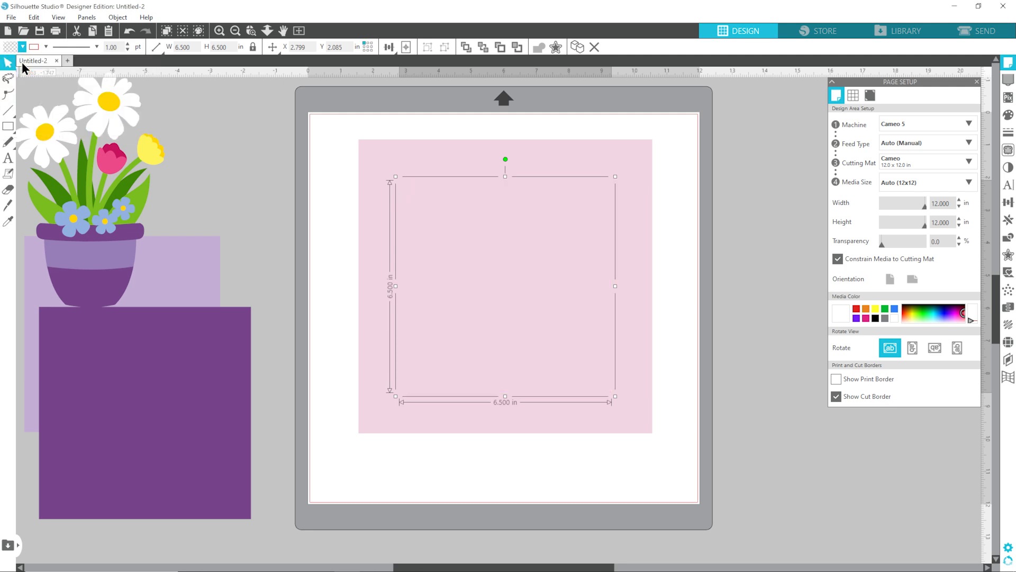
Give the unfilled 6.5 in square on the pink backing a solid red outline.
left_click(32, 46)
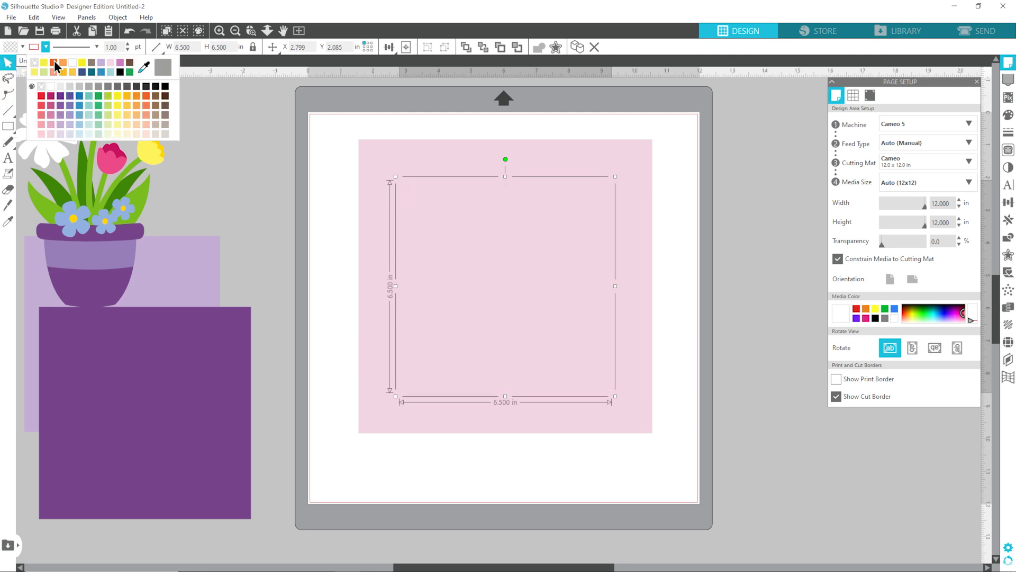
left_click(52, 63)
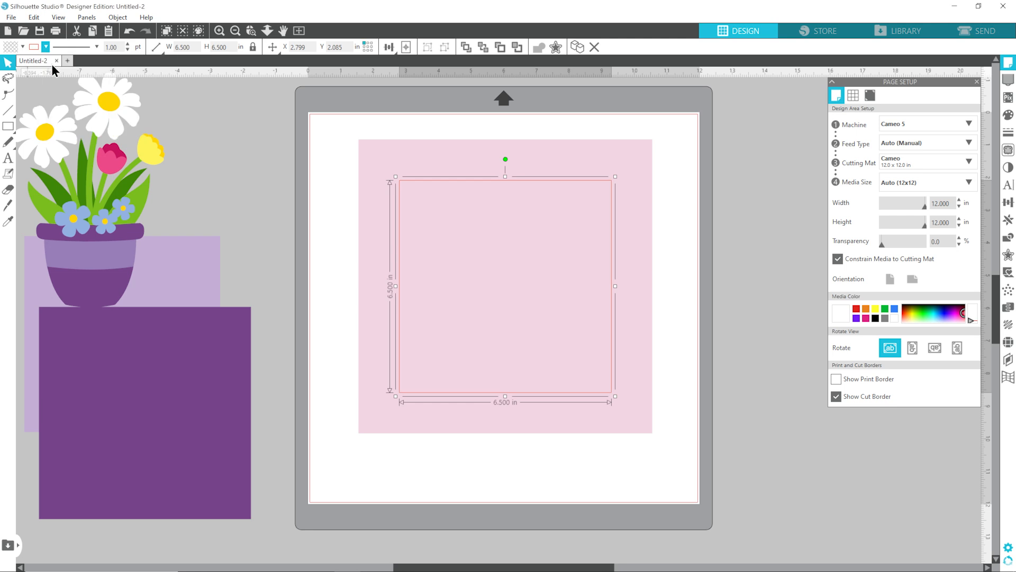
left_click(79, 48)
left_click(79, 56)
left_click(324, 152)
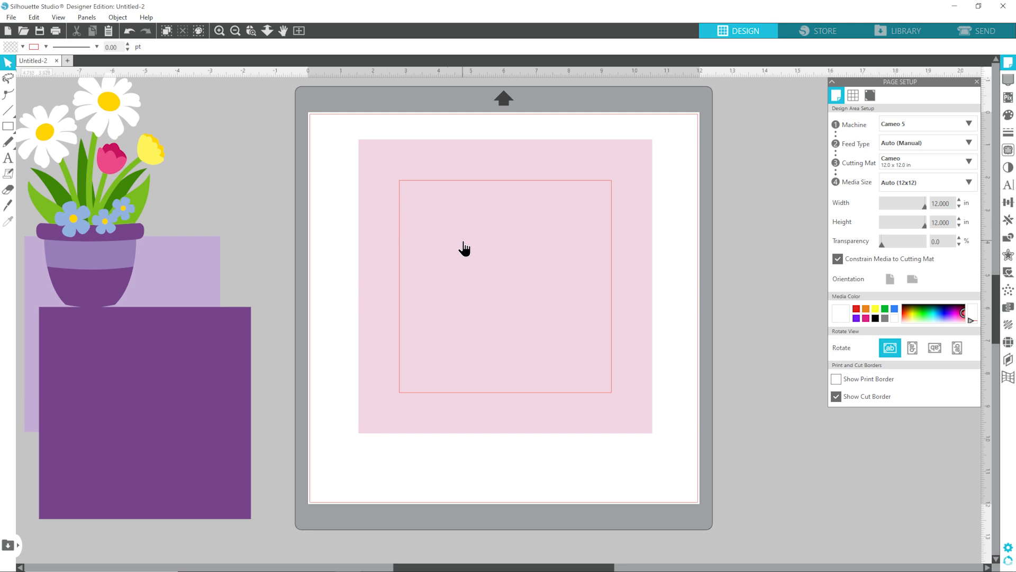
Group the red square outline with the pink backing.
left_click(484, 181)
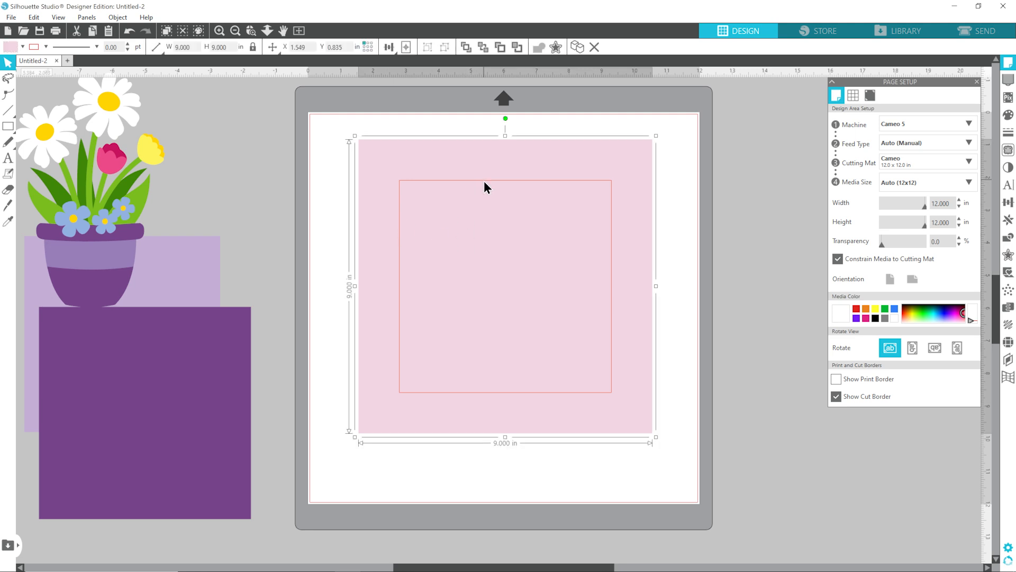
left_click(256, 196)
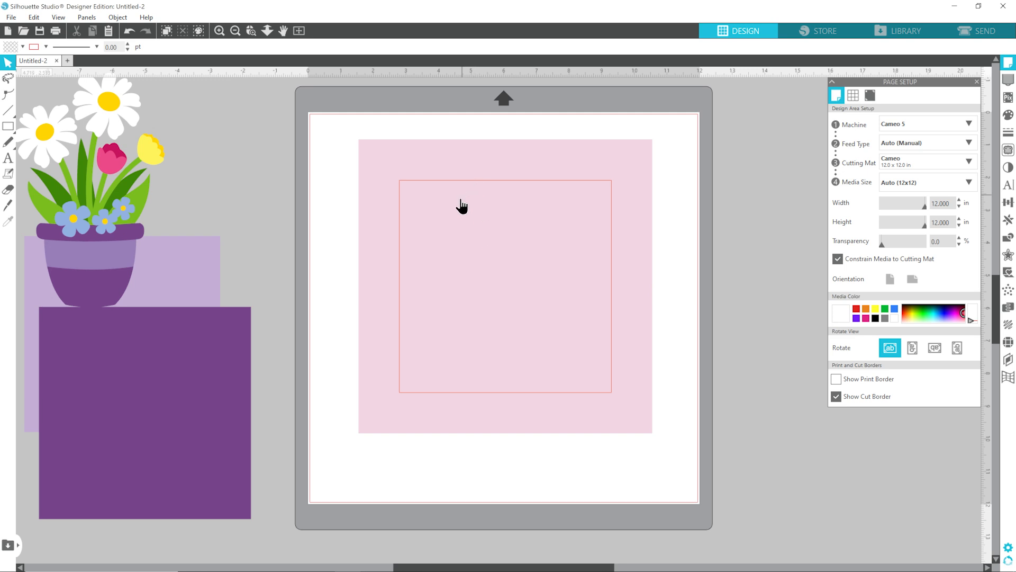
left_click(475, 270)
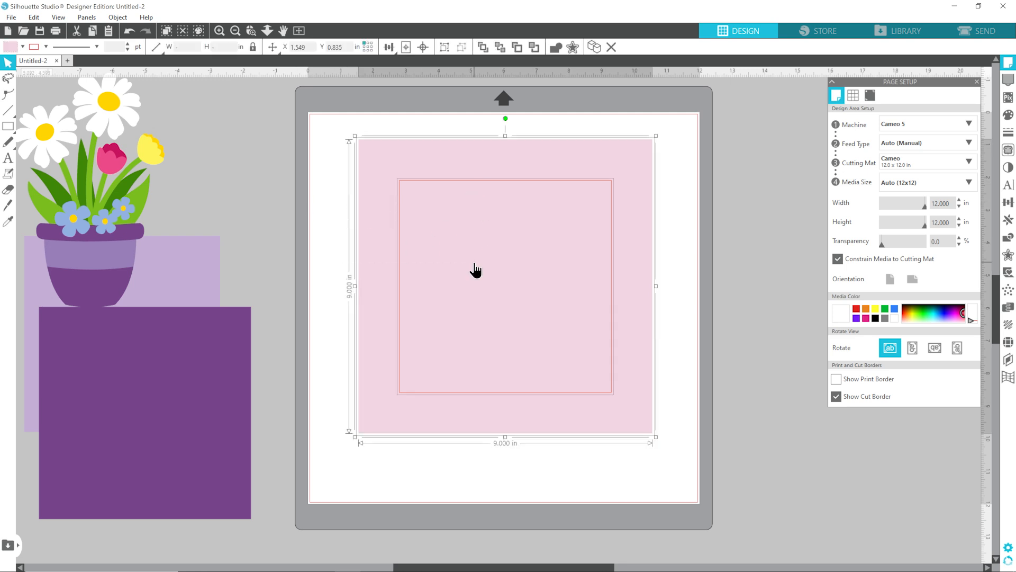
right_click(475, 269)
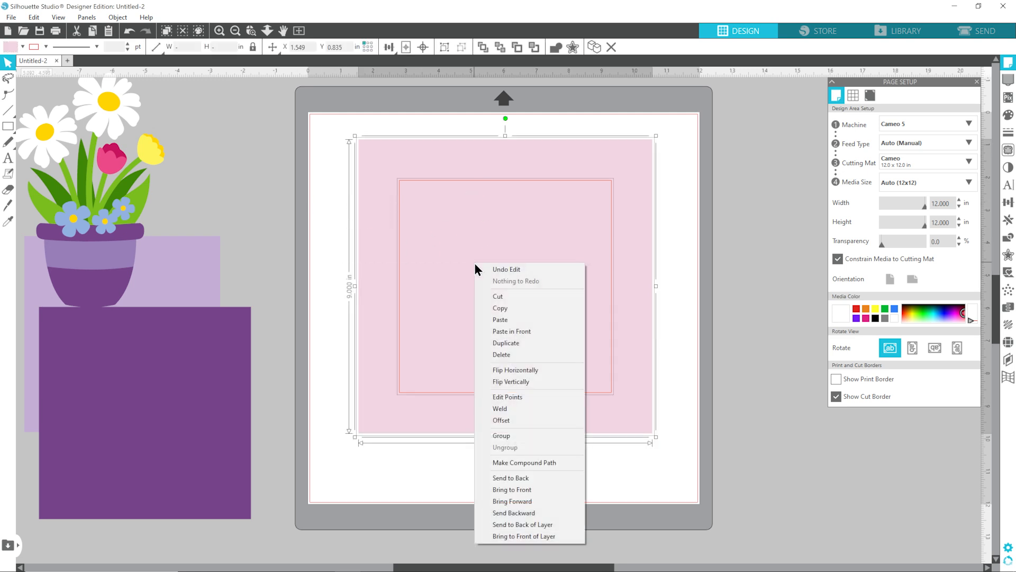
left_click(525, 434)
left_click(706, 431)
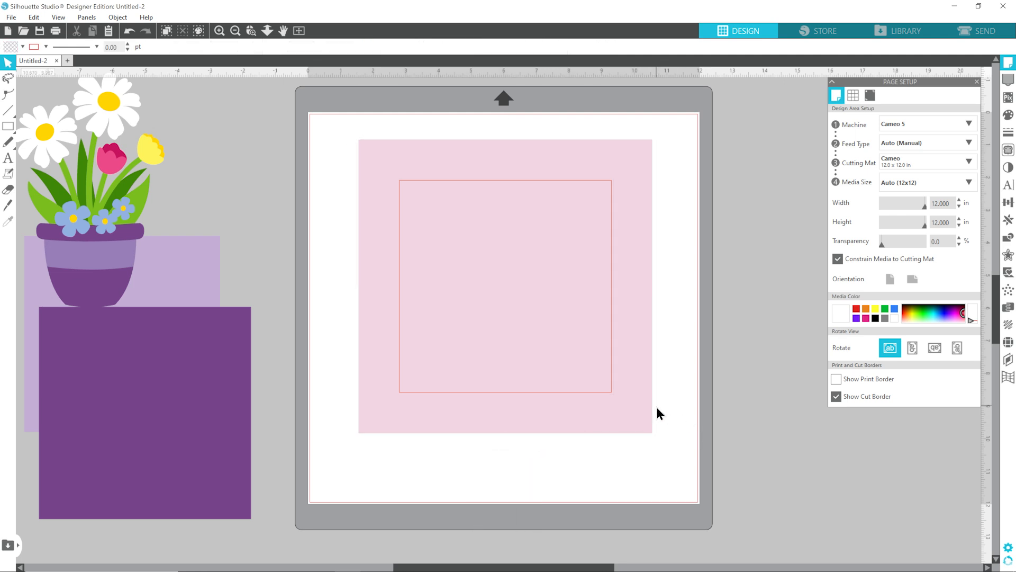
Move the pink group off the mat's right side and bring the dark purple and light purple squares onto the mat.
left_click_drag(139, 354, 504, 222)
left_click_drag(466, 257, 379, 262)
left_click_drag(553, 207, 738, 185)
left_click_drag(354, 249, 374, 236)
left_click_drag(154, 322, 394, 266)
left_click_drag(585, 228, 689, 231)
Send the dark purple square to the back and shift the light purple square over it.
left_click(408, 250)
right_click(409, 249)
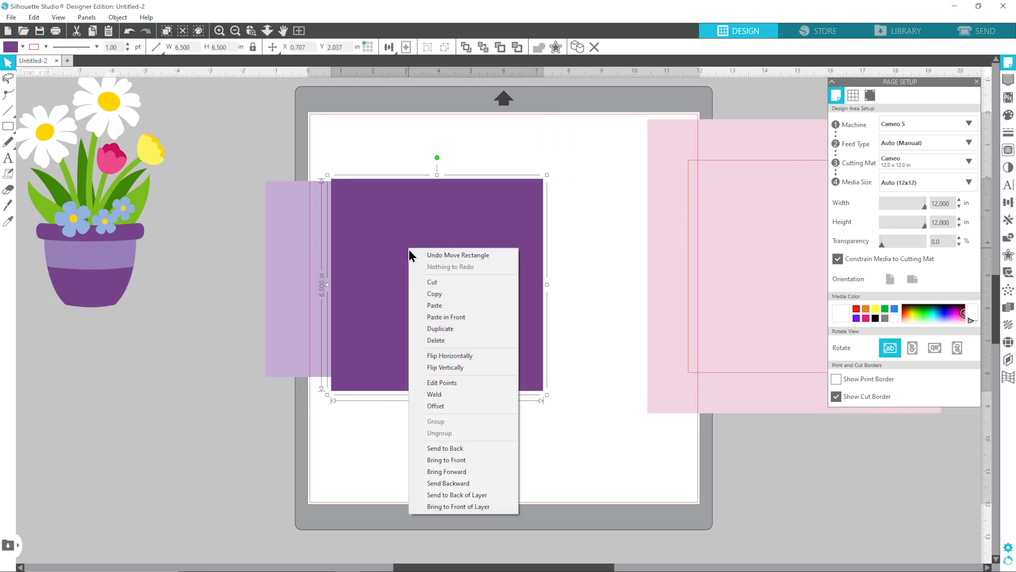
left_click(441, 448)
left_click_drag(400, 285, 440, 293)
left_click(286, 223)
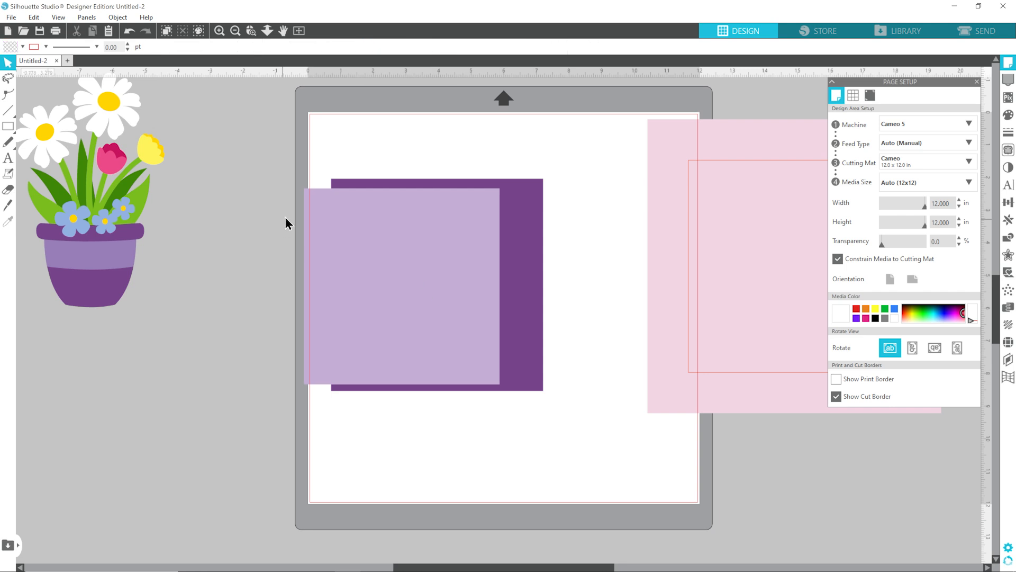
Duplicate the light purple square and place the copy off the mat below the flower pot.
left_click(374, 235)
key("i")
key("ctrl+d")
left_click_drag(419, 255, 167, 374)
Centre the light purple and dark purple squares on each other.
left_click_drag(394, 153, 416, 246)
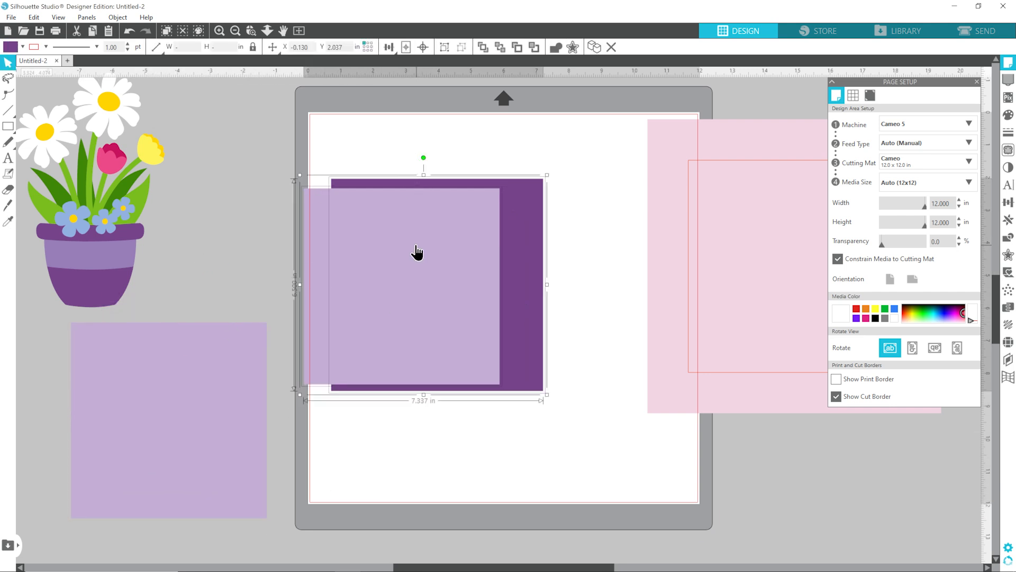
left_click(422, 47)
left_click(470, 122)
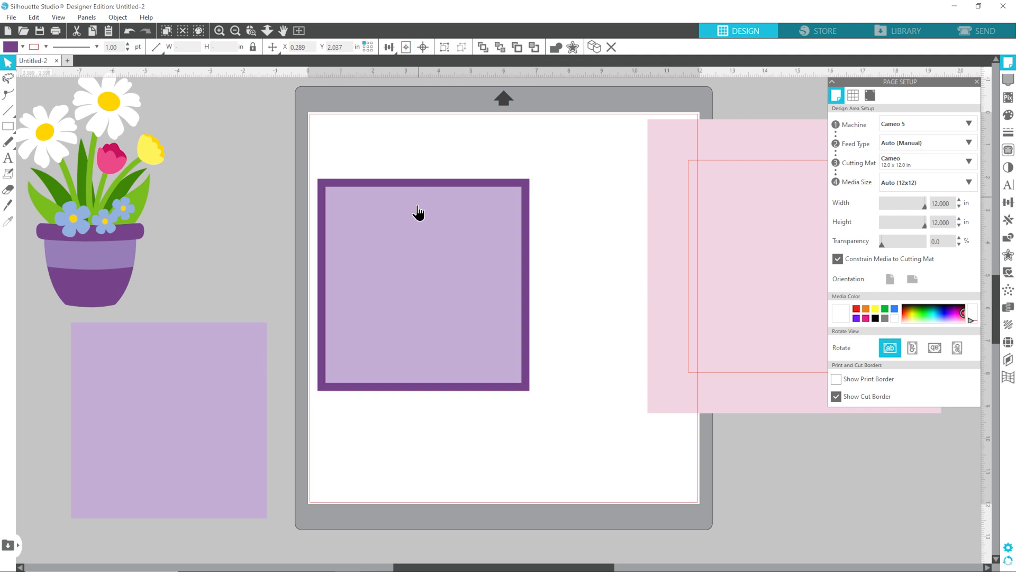
Remove the fill from the 6 in light purple square and give it a light gray outline.
left_click(413, 219)
left_click(10, 47)
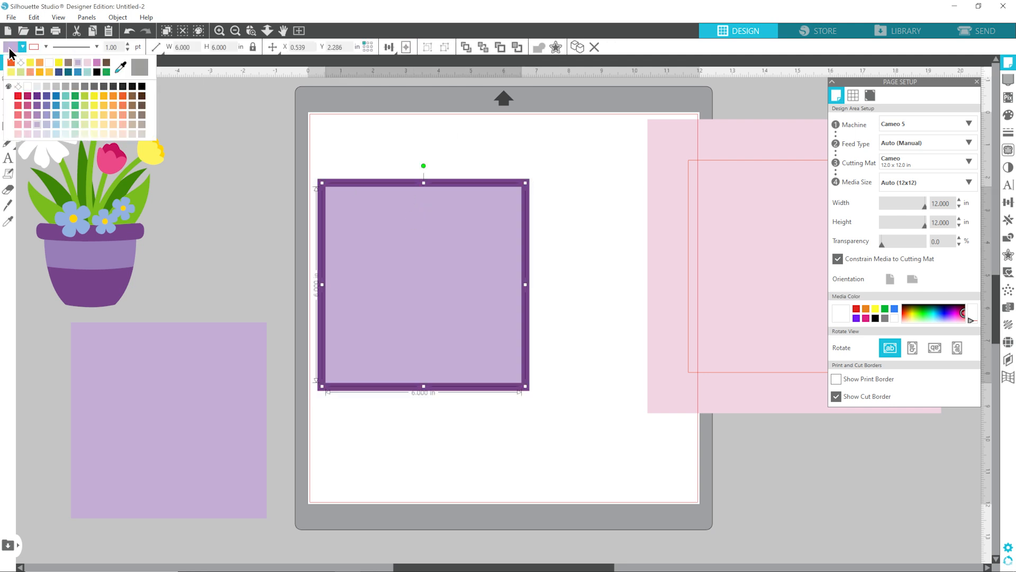
left_click(20, 63)
left_click(34, 47)
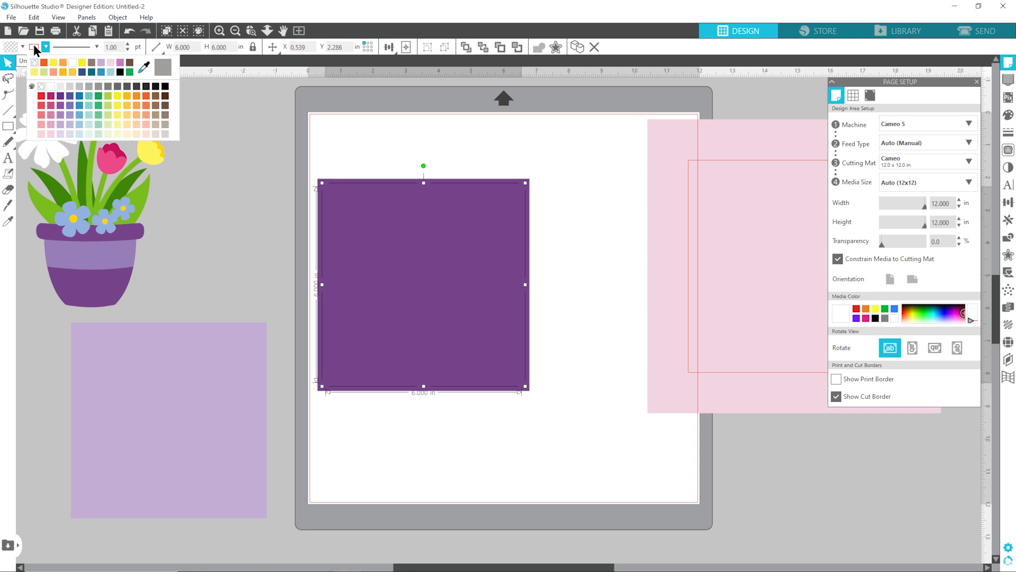
left_click(77, 87)
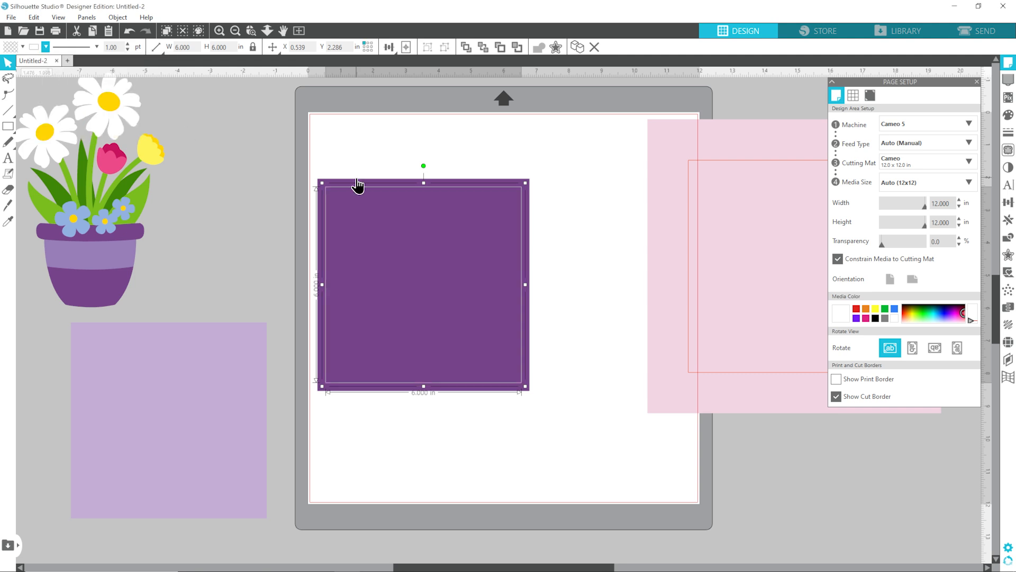
Group the gray square outline with the dark purple backing.
left_click(336, 148)
left_click(461, 250)
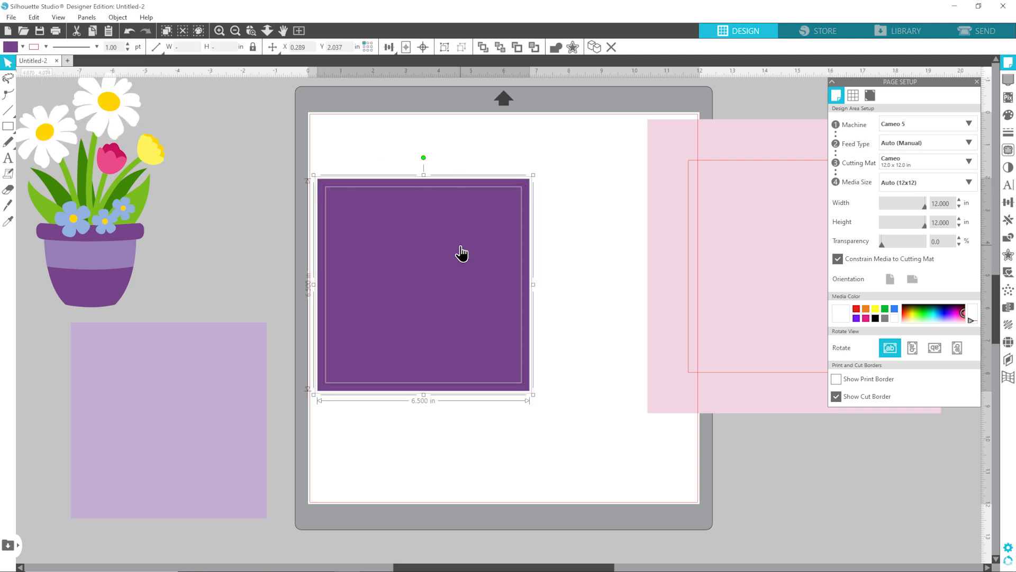
right_click(461, 246)
left_click(501, 417)
Move the dark purple group off the mat's left side and place the pink group in the mat's upper-left area.
left_click_drag(449, 263, 492, 412)
left_click_drag(687, 212, 368, 208)
left_click_drag(419, 388, 663, 246)
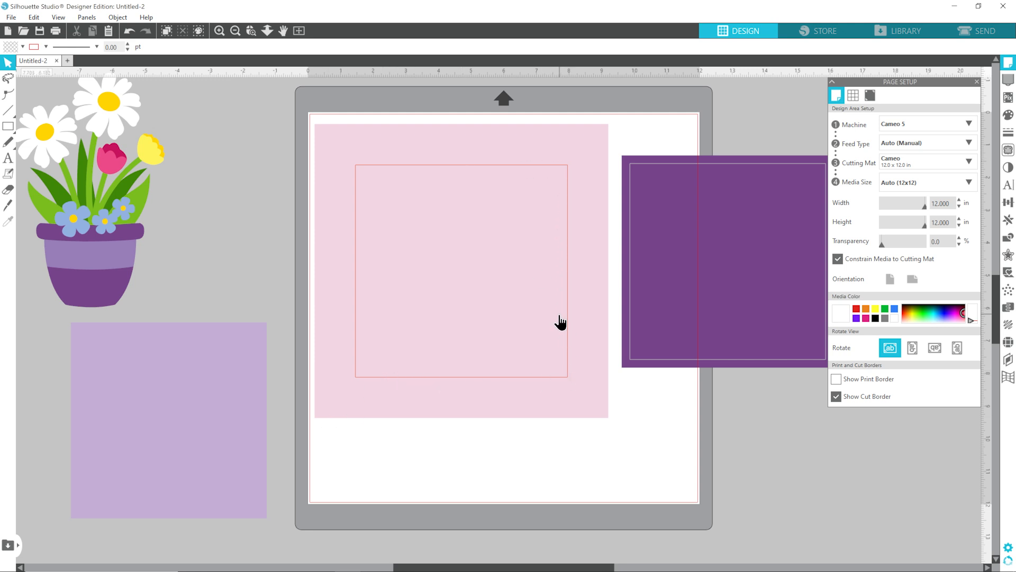
left_click_drag(742, 241, 90, 373)
left_click_drag(426, 251, 428, 248)
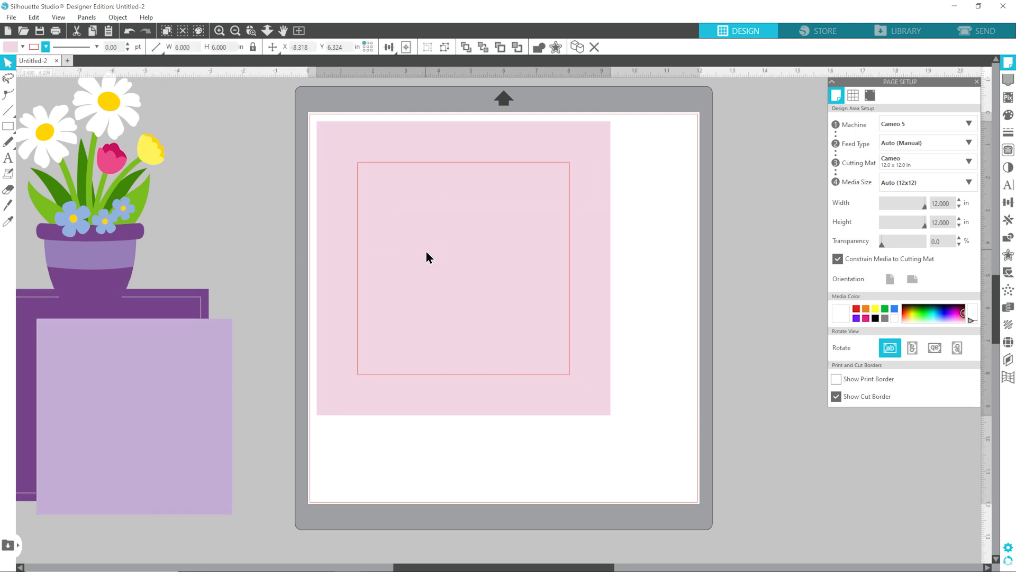
In the send settings, cut by fill colour and set the pink fill's material to Cardstock, Textured - Heavy (80lb).
left_click(984, 31)
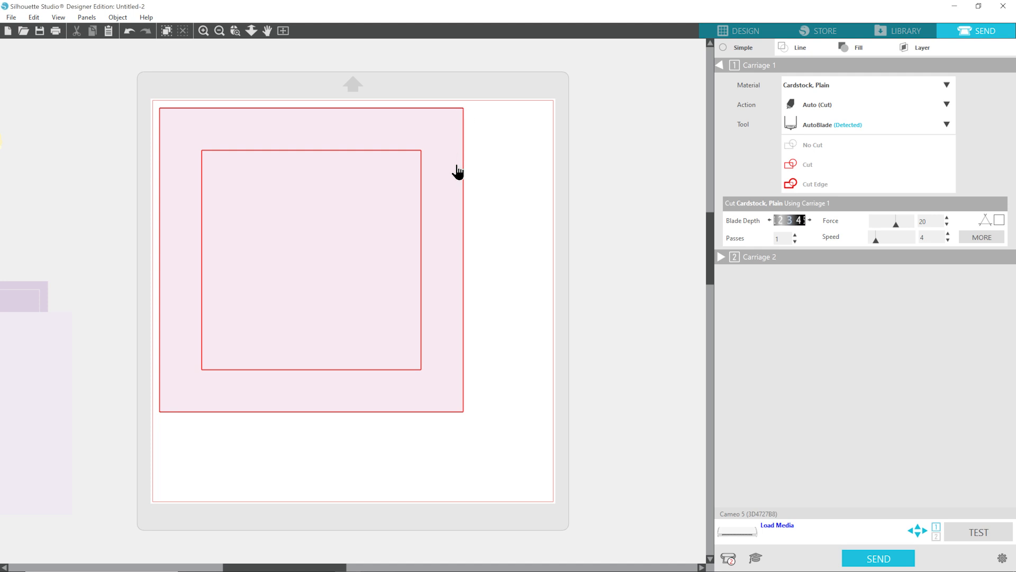
left_click(868, 46)
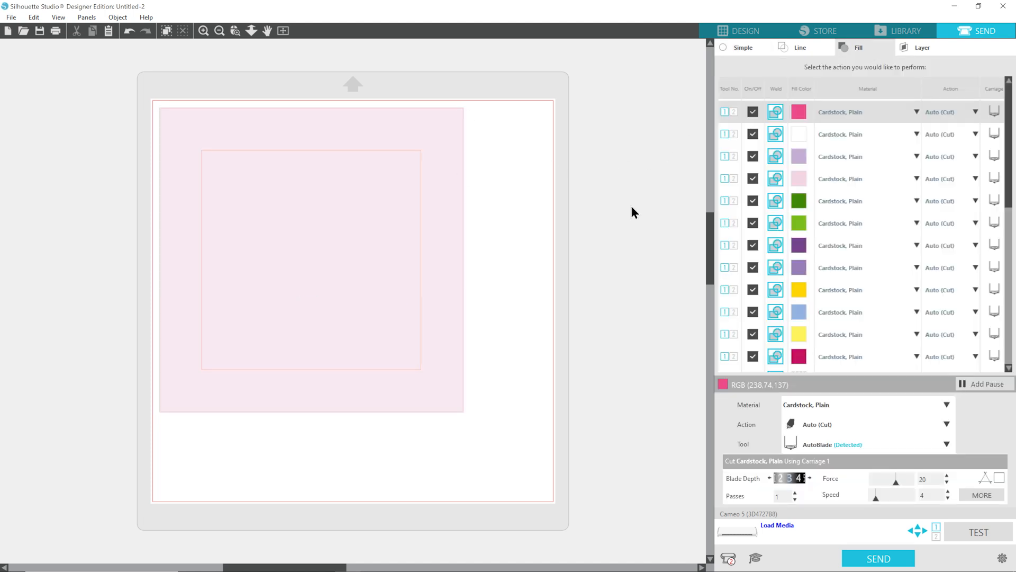
left_click(818, 180)
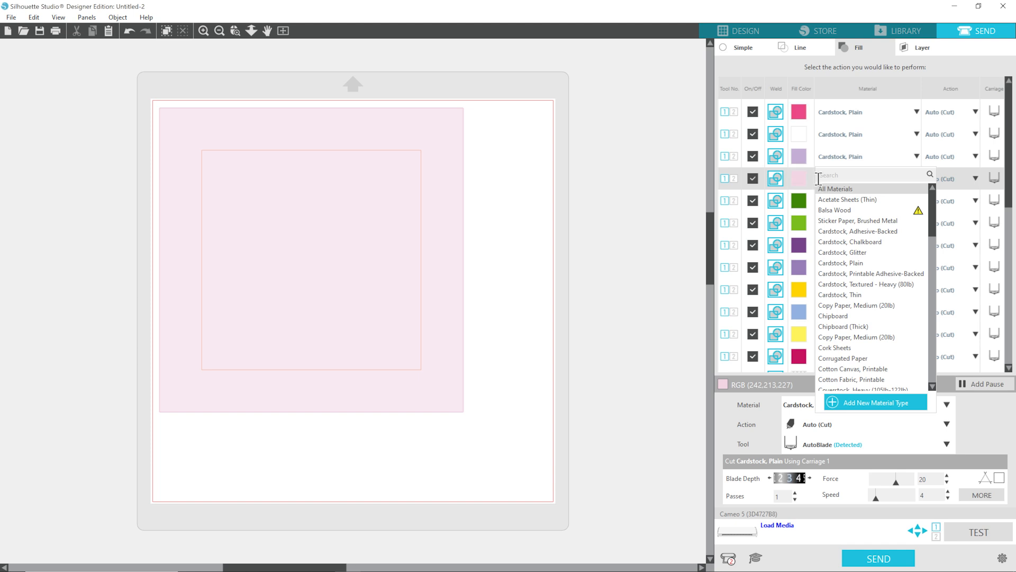
left_click(796, 180)
left_click(853, 179)
left_click(859, 284)
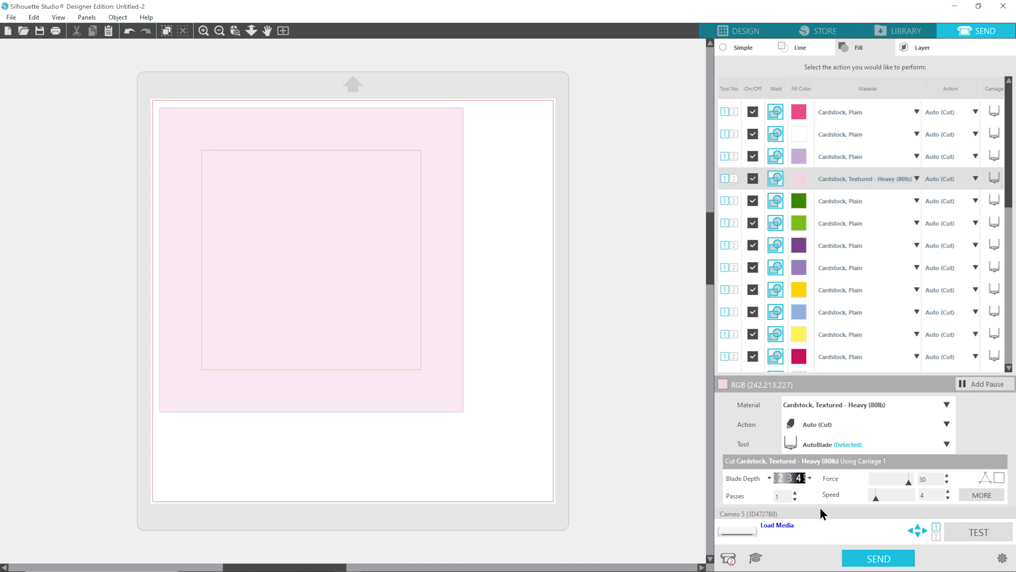
Raise the pink fill's blade depth to 9, and lower it again.
left_click(810, 477)
left_click(810, 478)
left_click(810, 478)
left_click(810, 477)
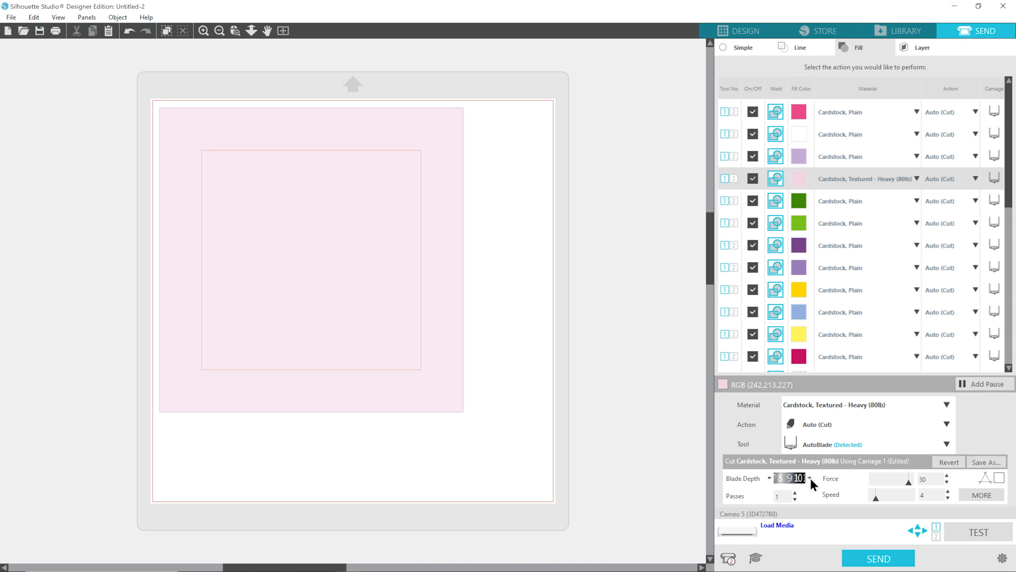
left_click(768, 477)
Cutting by line colour, set the orange line's material to Copy Paper, Medium (20lb) with blade depth 1 and force 1, and switch back to fill colour.
left_click(799, 47)
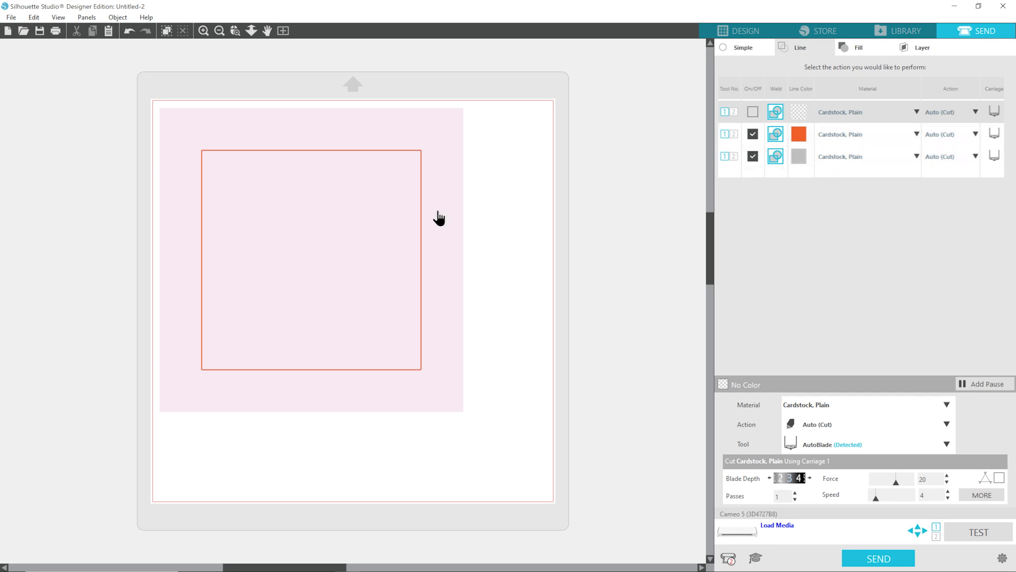
left_click(856, 137)
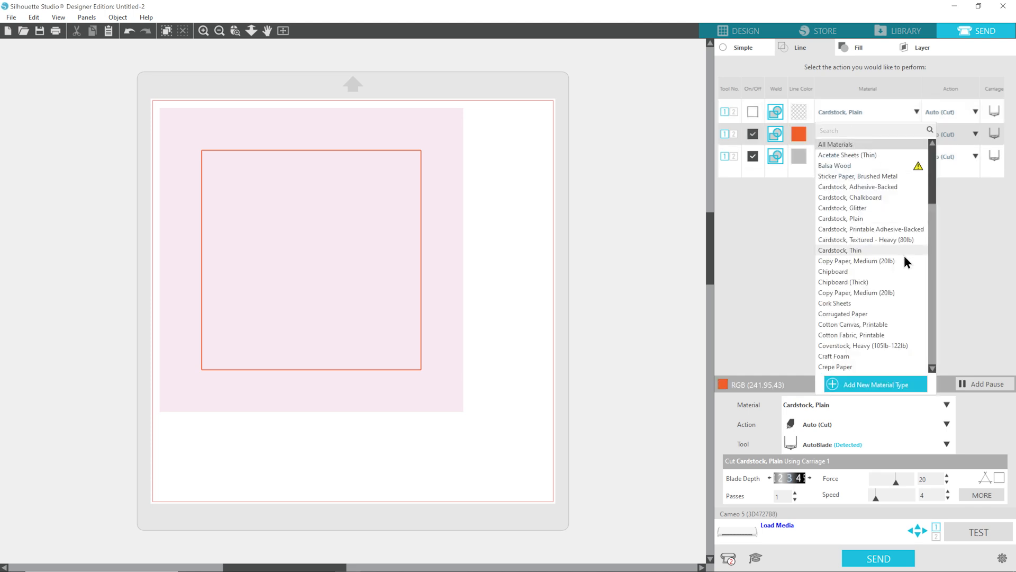
left_click(876, 294)
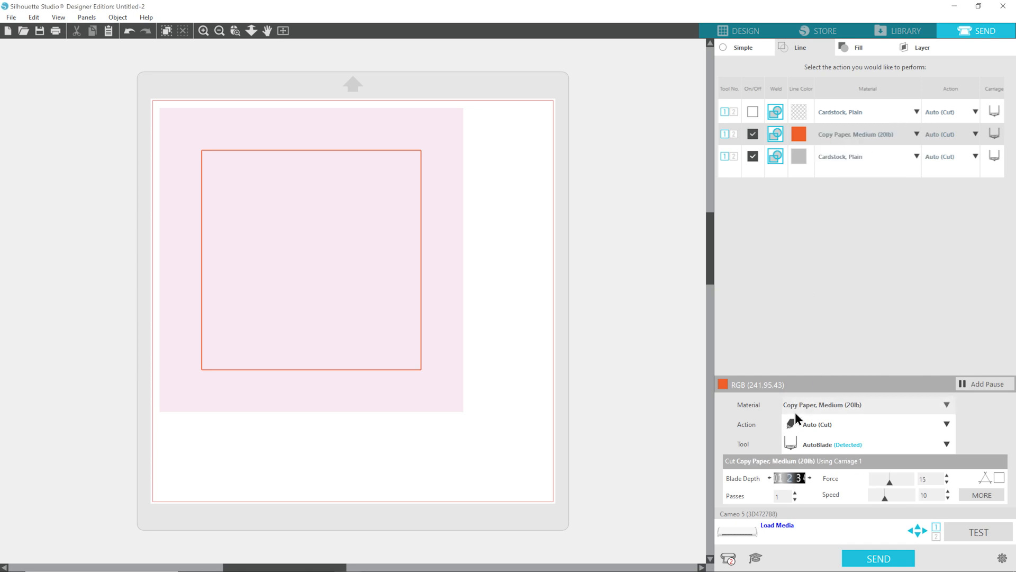
left_click(770, 478)
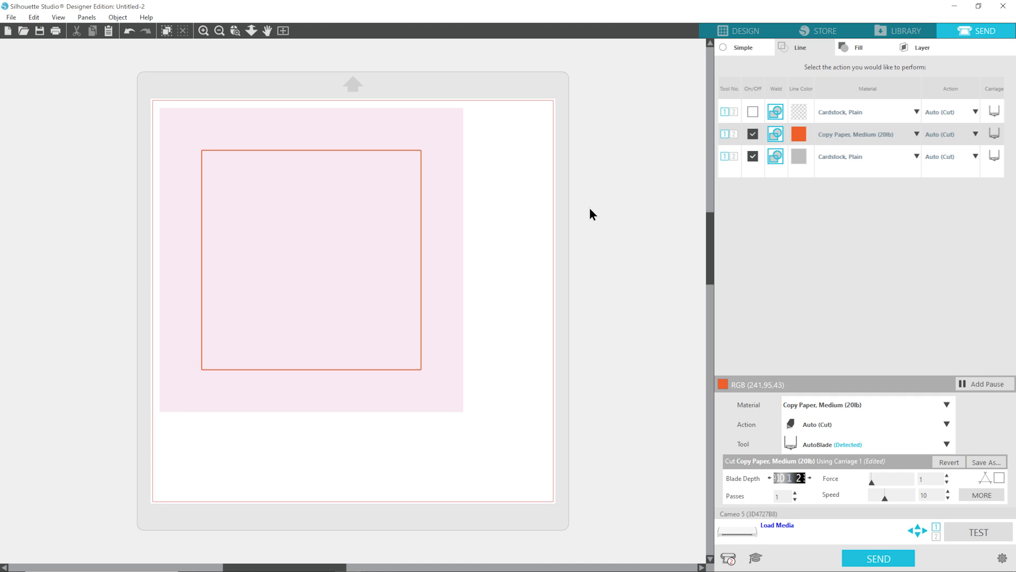
left_click(856, 48)
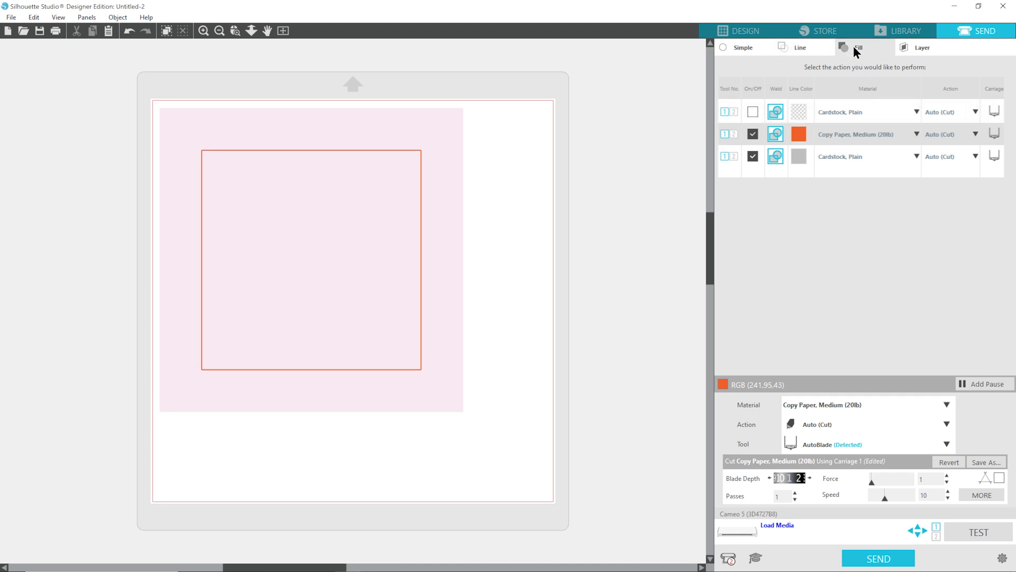